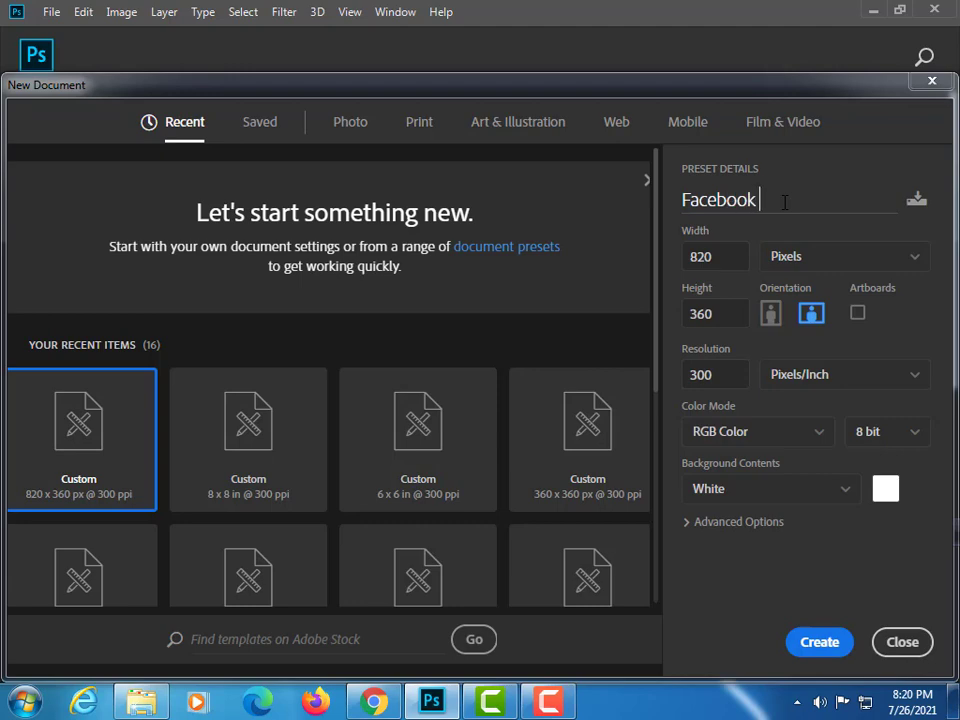
Step: Create a document named "Facebook Cover Photo", 820 x 360 pixels at 300 pixels/inch, in RGB Color with a white background
{"action": "type", "text": "Photo"}
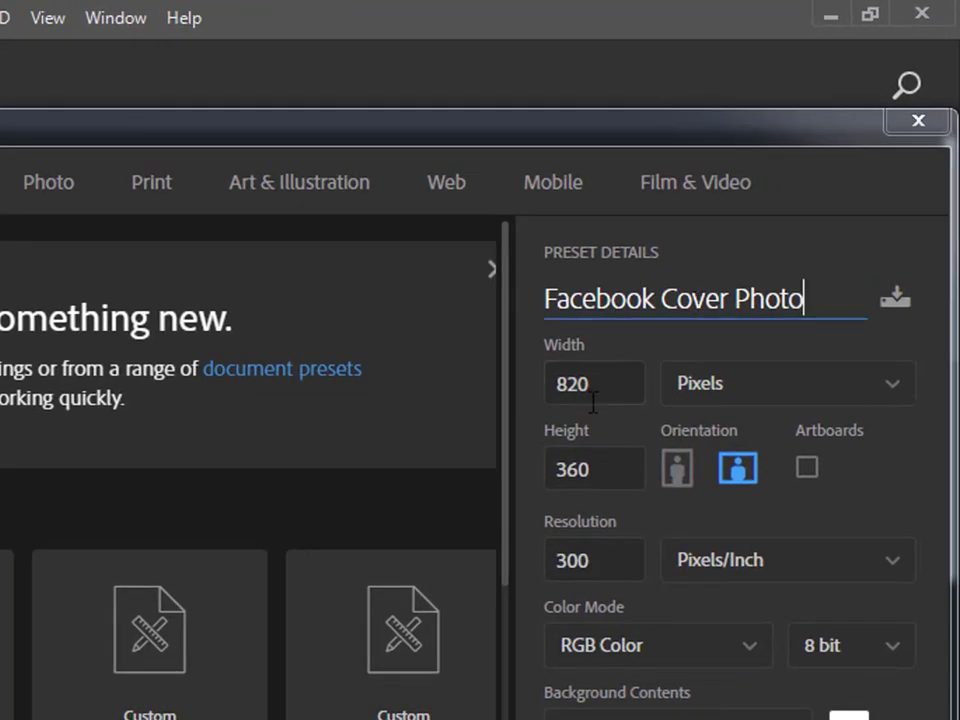
{"action": "left_click", "coordinate": [600, 386]}
{"action": "left_click_drag", "start_coordinate": [604, 386], "coordinate": [556, 387]}
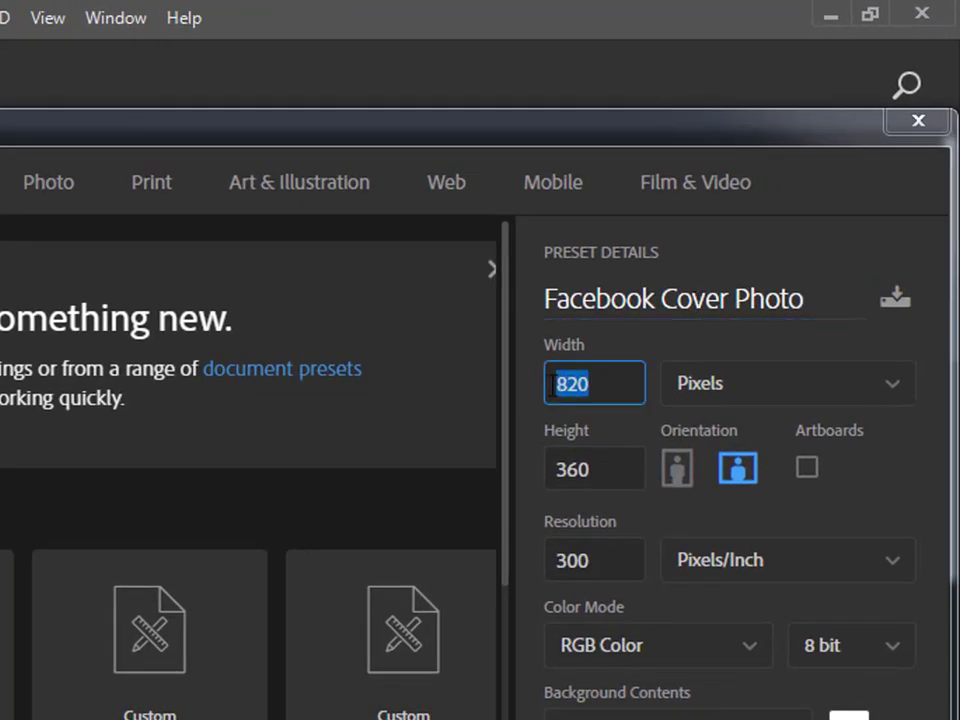
{"action": "left_click_drag", "start_coordinate": [607, 473], "coordinate": [551, 470]}
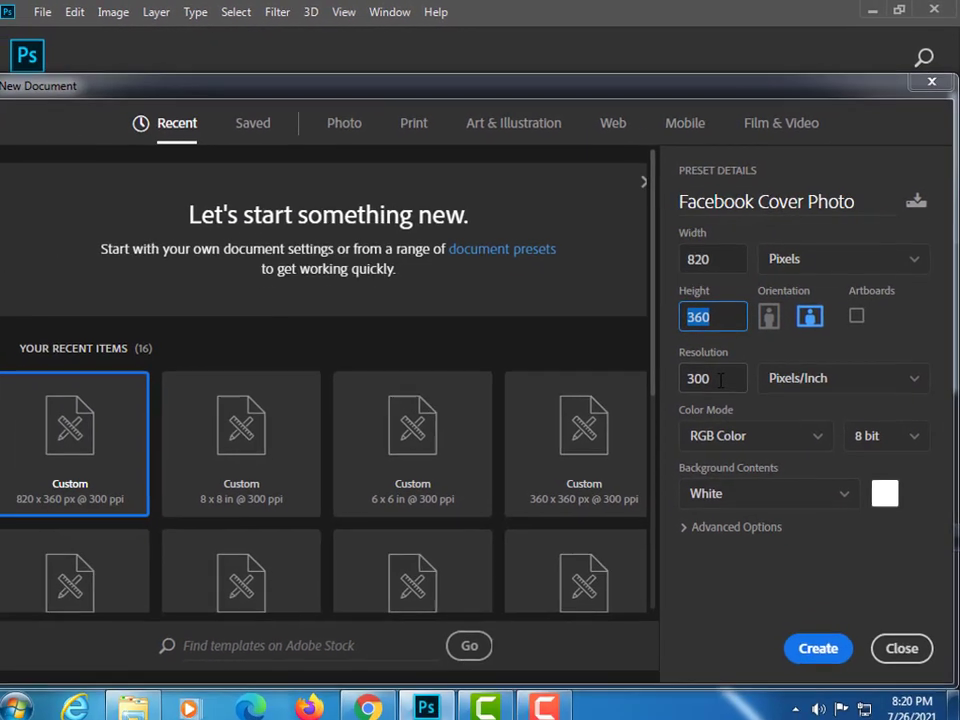
{"action": "left_click_drag", "start_coordinate": [605, 562], "coordinate": [553, 561]}
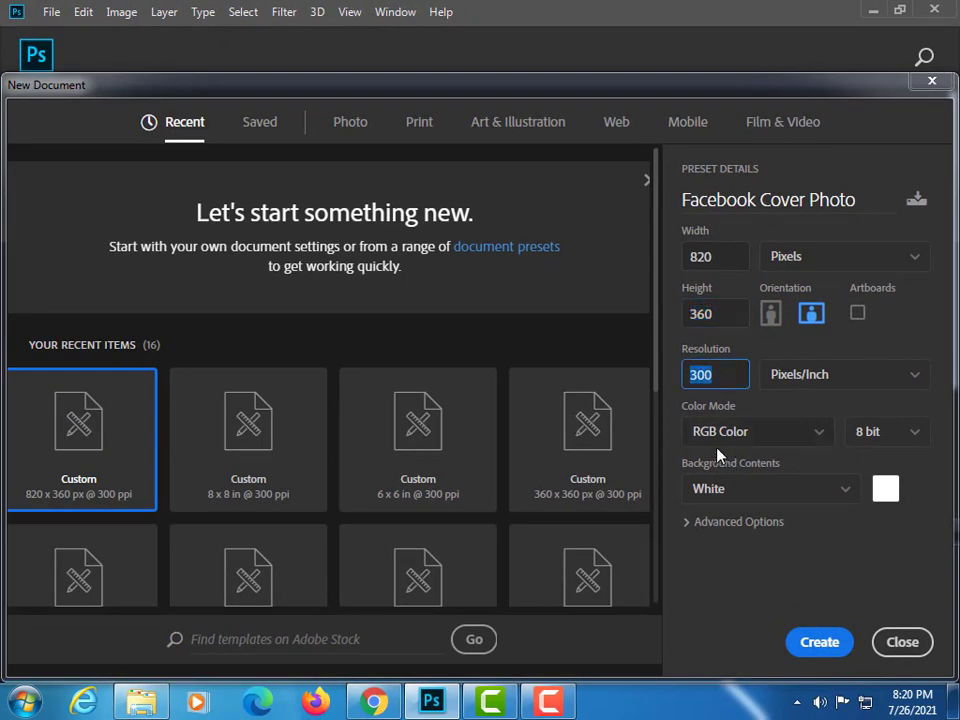
{"action": "left_click", "coordinate": [821, 650]}
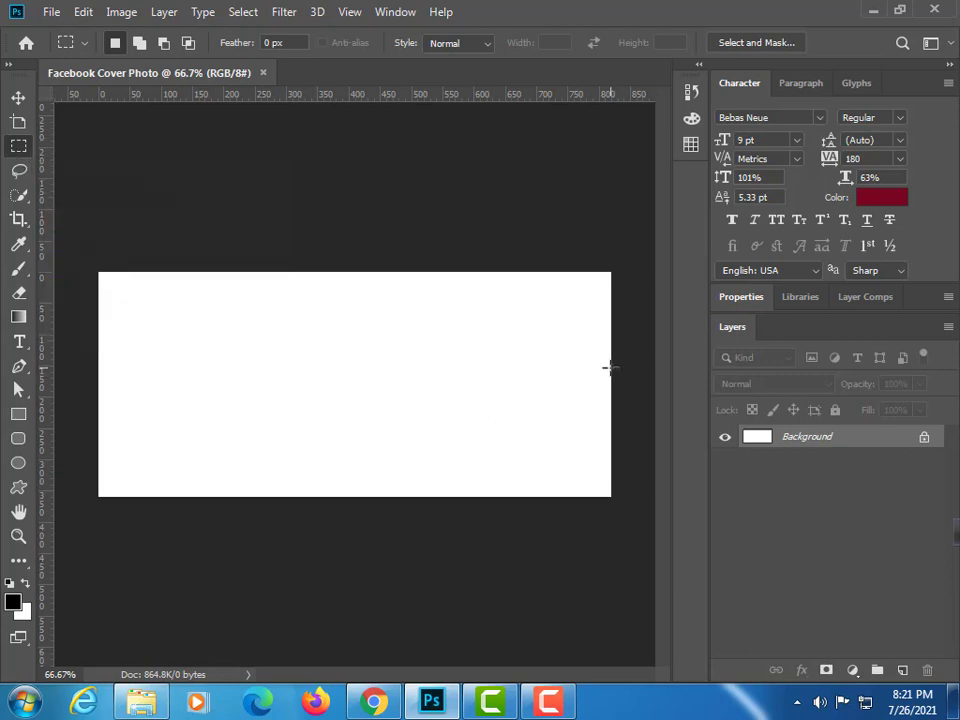
Step: Place vertical guides 90 px inside the right and left canvas edges, using a 90 px wide rectangular selection as the spacer
{"action": "left_click_drag", "start_coordinate": [610, 368], "coordinate": [553, 395]}
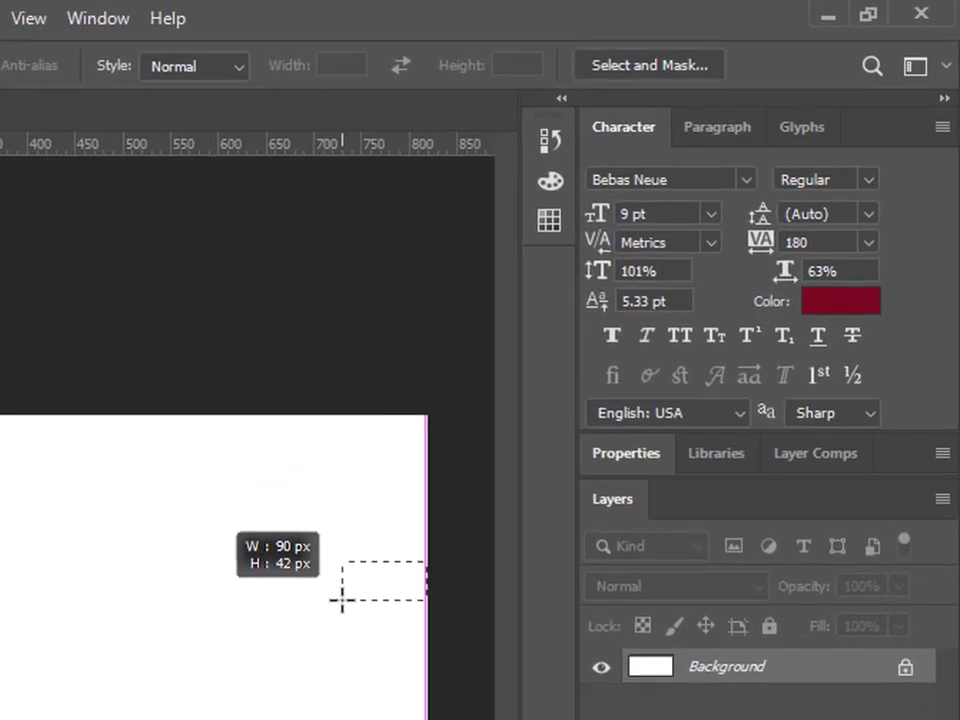
{"action": "left_click_drag", "start_coordinate": [341, 600], "coordinate": [340, 601]}
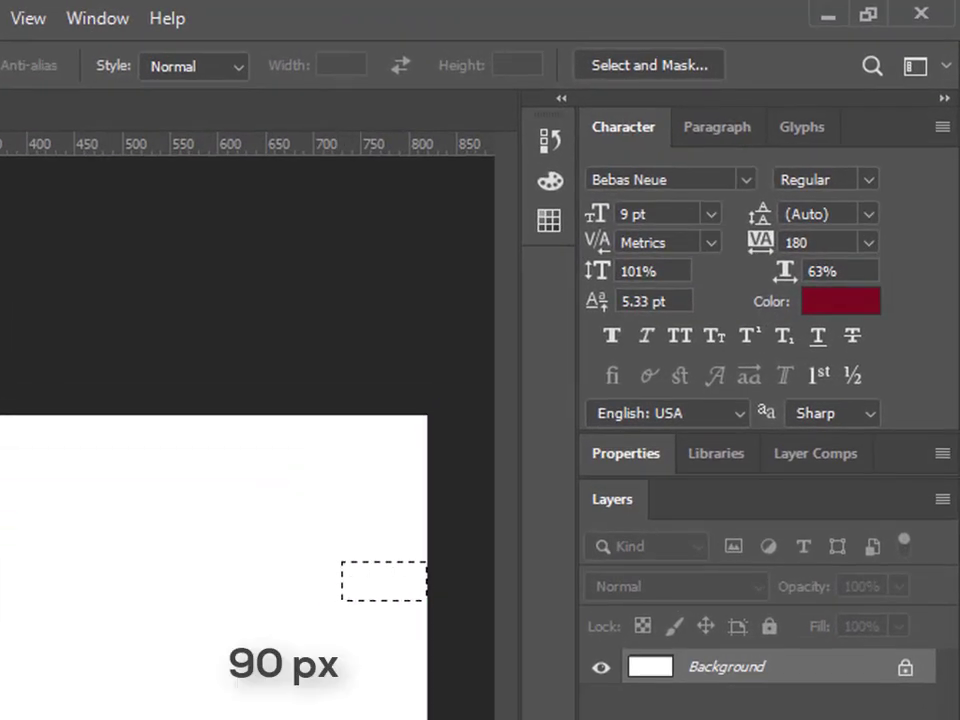
{"action": "left_click_drag", "start_coordinate": [5, 559], "coordinate": [341, 580]}
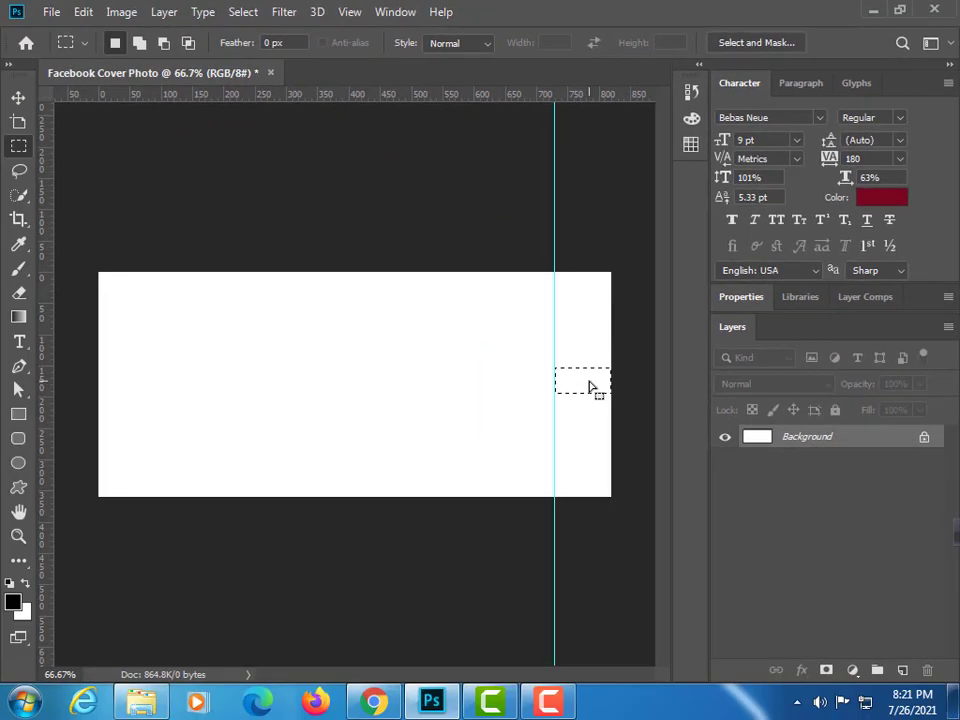
{"action": "left_click_drag", "start_coordinate": [594, 388], "coordinate": [130, 386]}
{"action": "left_click_drag", "start_coordinate": [47, 371], "coordinate": [156, 399]}
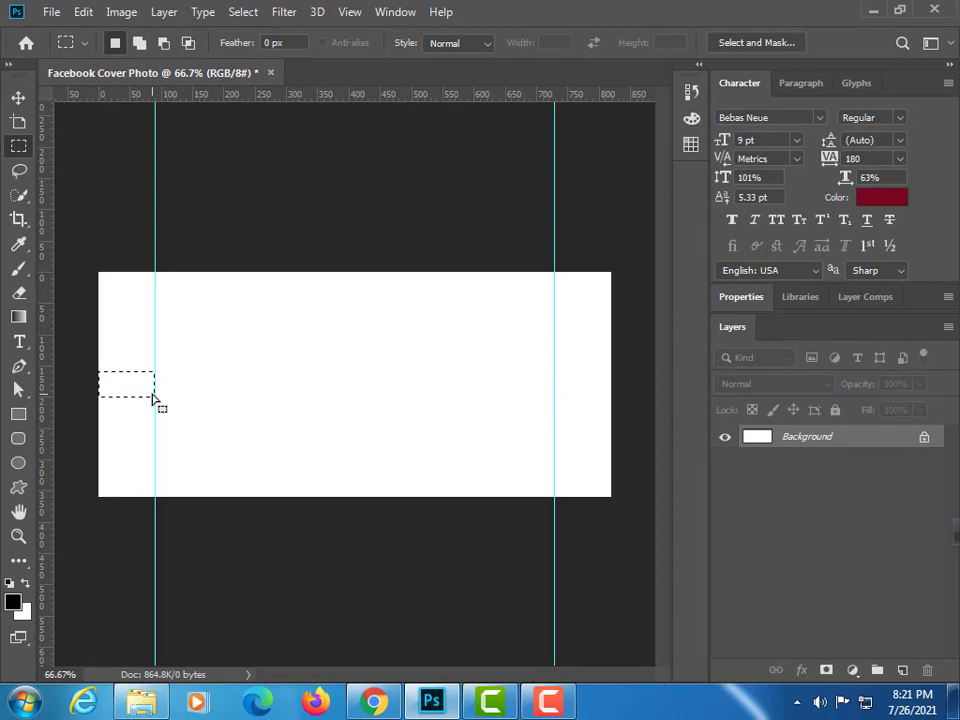
{"action": "left_click", "coordinate": [163, 381]}
Step: Place horizontal guides 24 px inside the top and bottom canvas edges, using a 24 px high rectangular selection as the spacer
{"action": "mouse_move", "coordinate": [317, 271]}
{"action": "left_mouse_down"}
{"action": "mouse_move", "coordinate": [328, 290]}
{"action": "mouse_move", "coordinate": [359, 282]}
{"action": "left_mouse_up"}
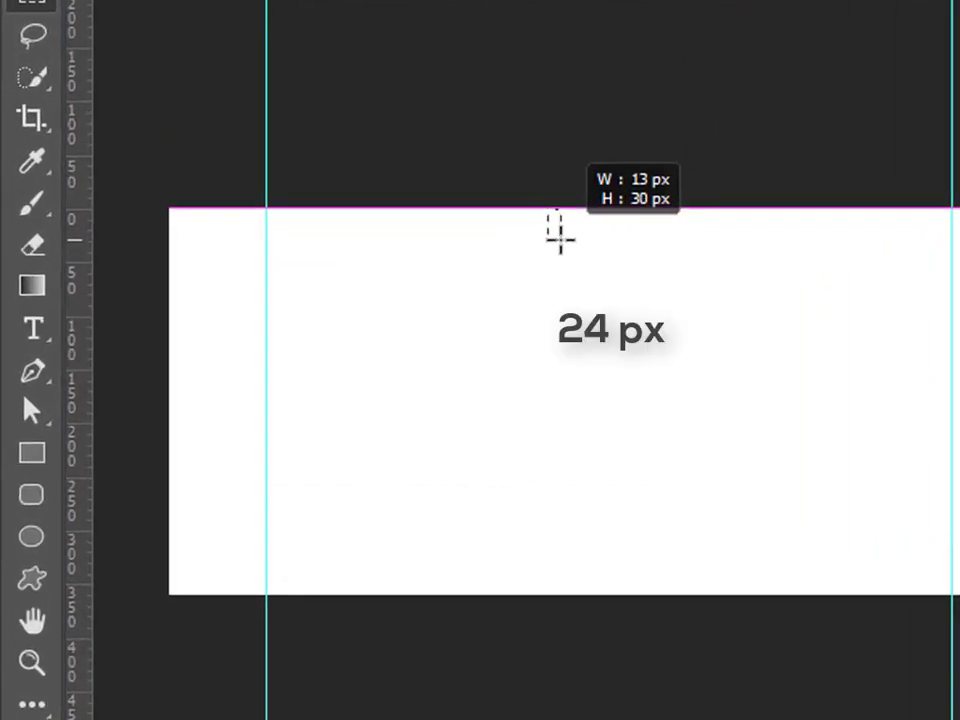
{"action": "left_click_drag", "start_coordinate": [561, 238], "coordinate": [559, 228]}
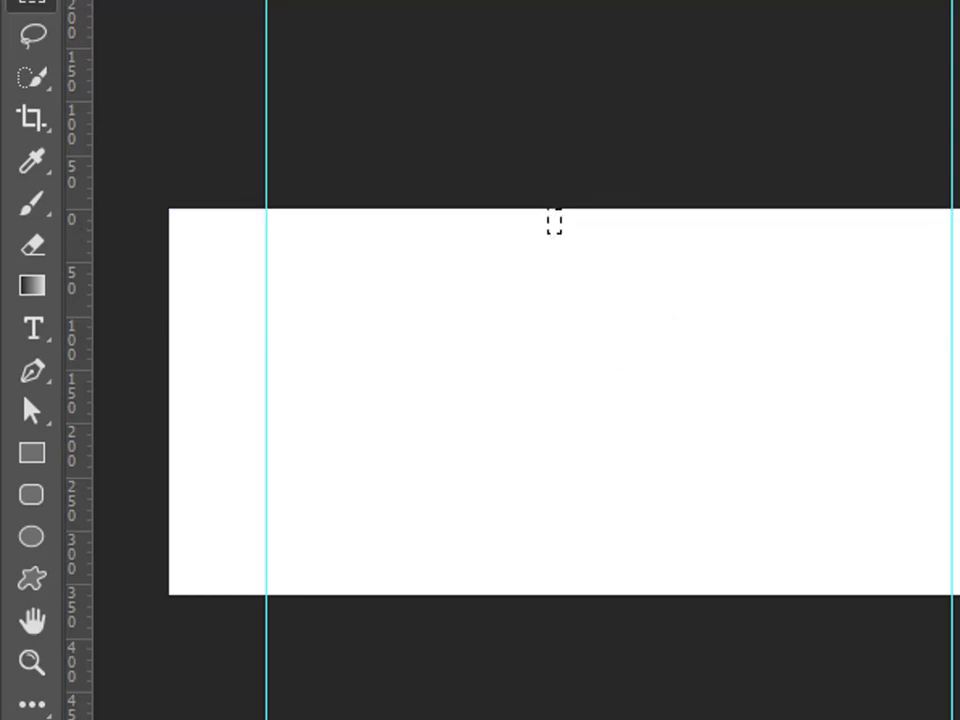
{"action": "left_click_drag", "start_coordinate": [572, 0], "coordinate": [572, 230]}
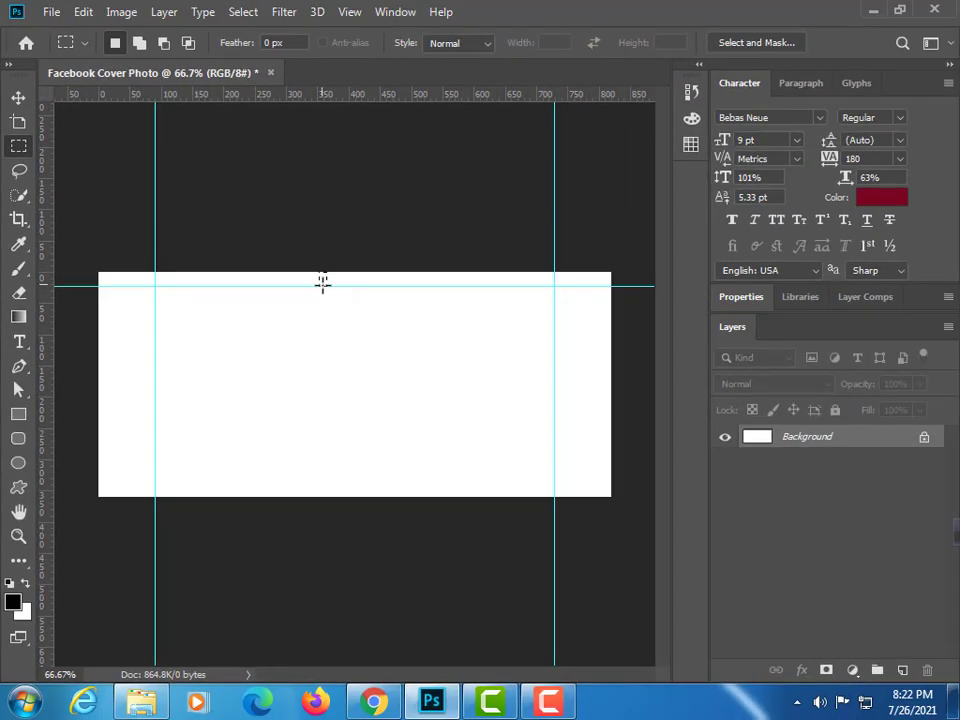
{"action": "left_click_drag", "start_coordinate": [322, 283], "coordinate": [309, 490]}
{"action": "left_click_drag", "start_coordinate": [338, 97], "coordinate": [326, 481]}
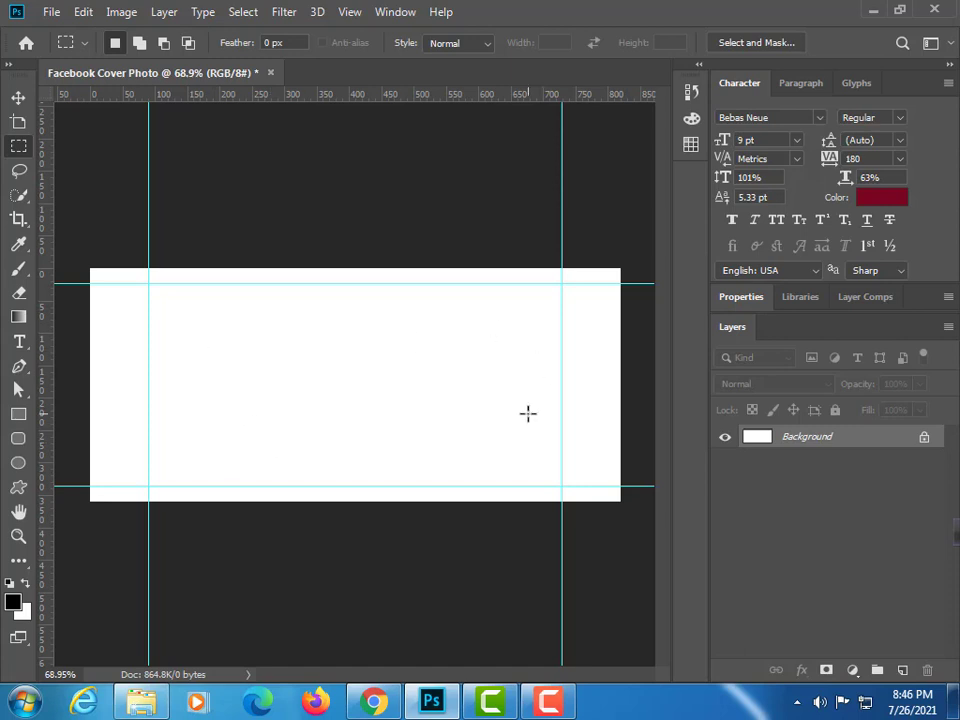
Step: Add a new layer with a Gradient fill and choose the red-to-green preset as its gradient
{"action": "left_click", "coordinate": [901, 670]}
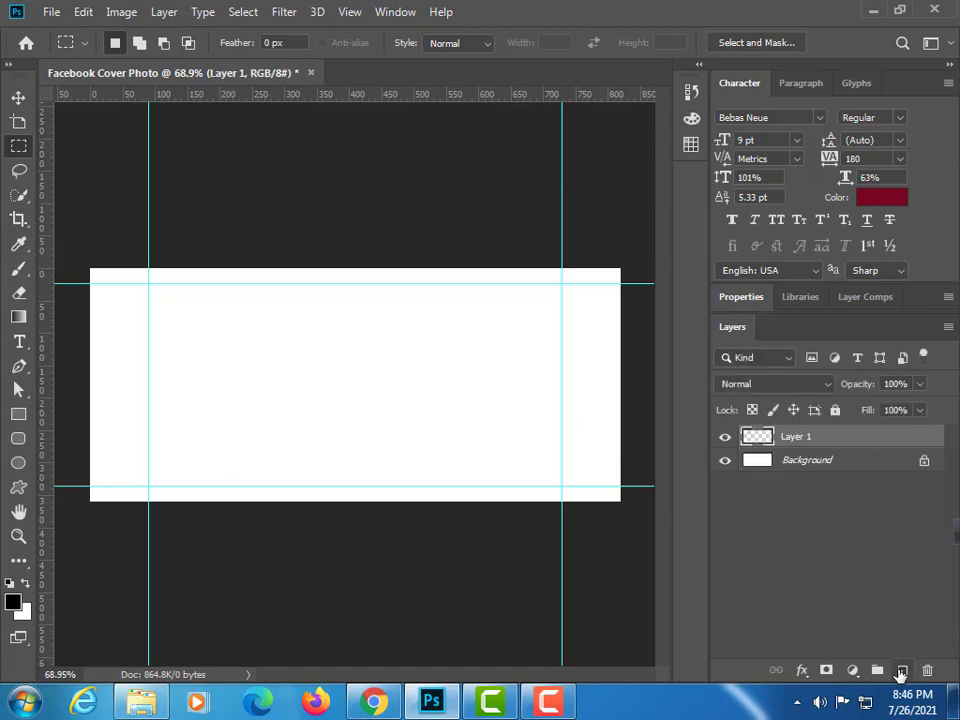
{"action": "left_click", "coordinate": [853, 670]}
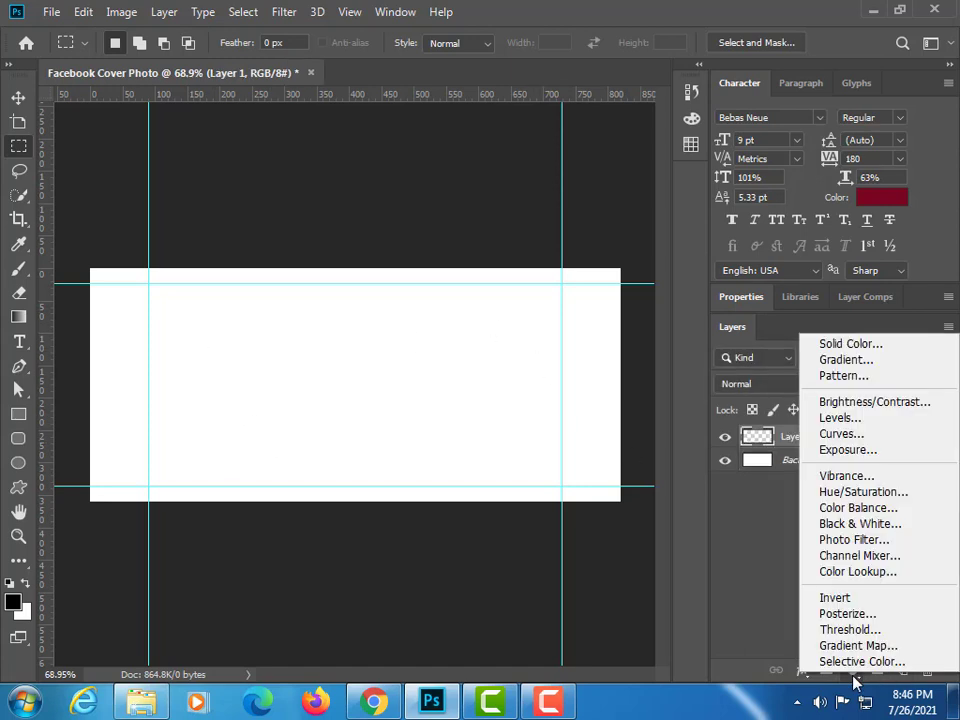
{"action": "left_click", "coordinate": [832, 360]}
{"action": "left_click", "coordinate": [728, 143]}
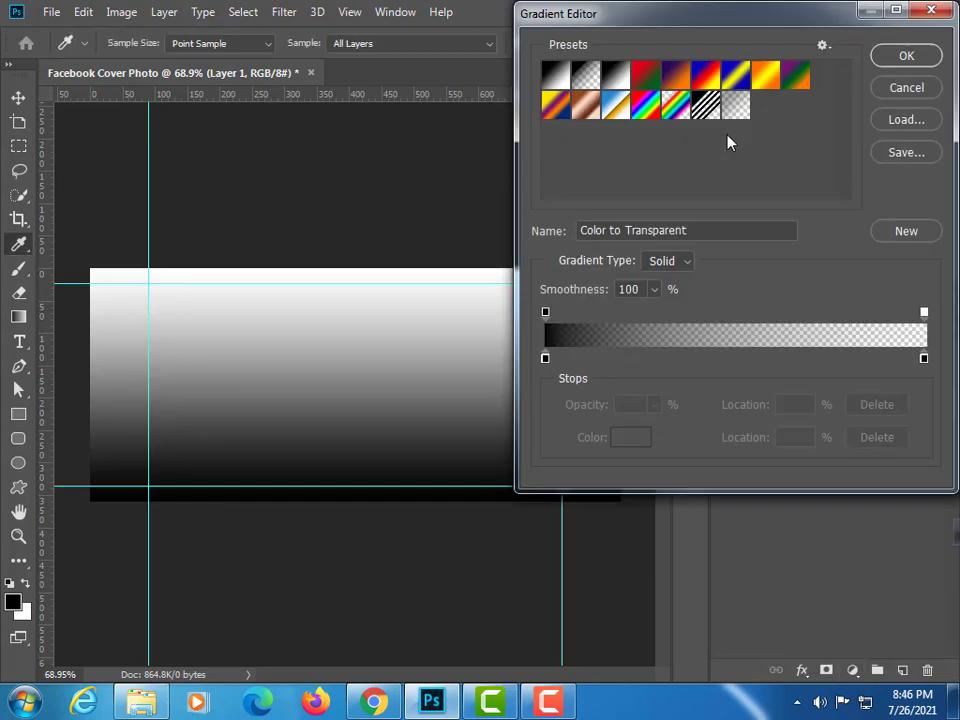
{"action": "left_click", "coordinate": [645, 75]}
Step: Change the gradient's starting color stop at location 0% to dark orange, c94c07
{"action": "left_click", "coordinate": [545, 360]}
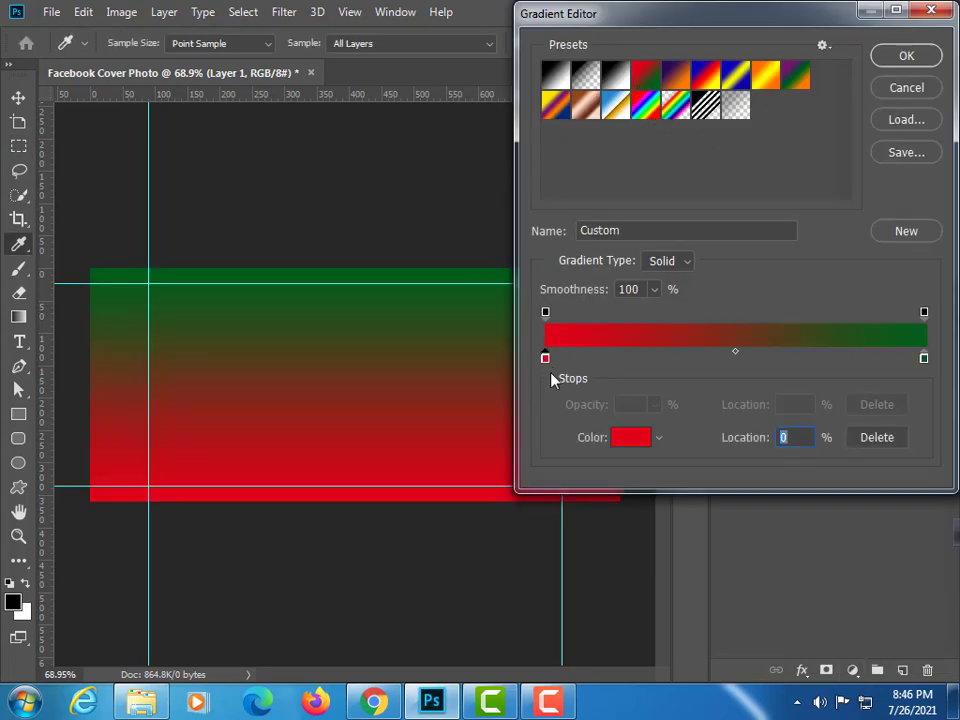
{"action": "left_click", "coordinate": [630, 440]}
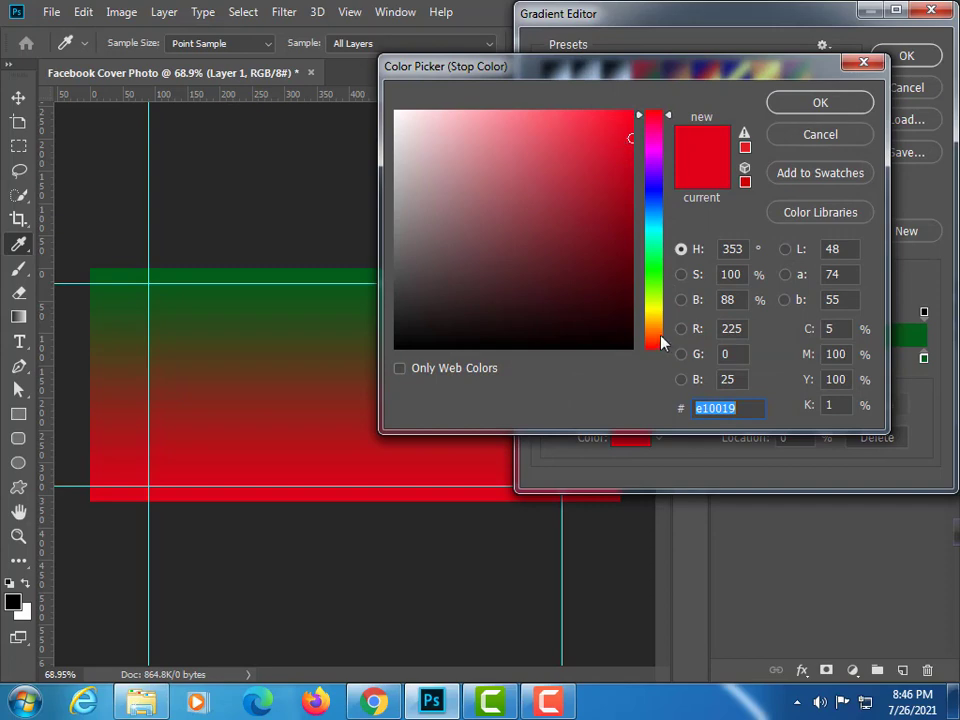
{"action": "mouse_move", "coordinate": [660, 342]}
{"action": "left_mouse_down"}
{"action": "mouse_move", "coordinate": [658, 323]}
{"action": "mouse_move", "coordinate": [669, 336]}
{"action": "left_mouse_up"}
{"action": "mouse_move", "coordinate": [624, 161]}
{"action": "left_mouse_down"}
{"action": "mouse_move", "coordinate": [611, 159]}
{"action": "mouse_move", "coordinate": [625, 161]}
{"action": "left_mouse_up"}
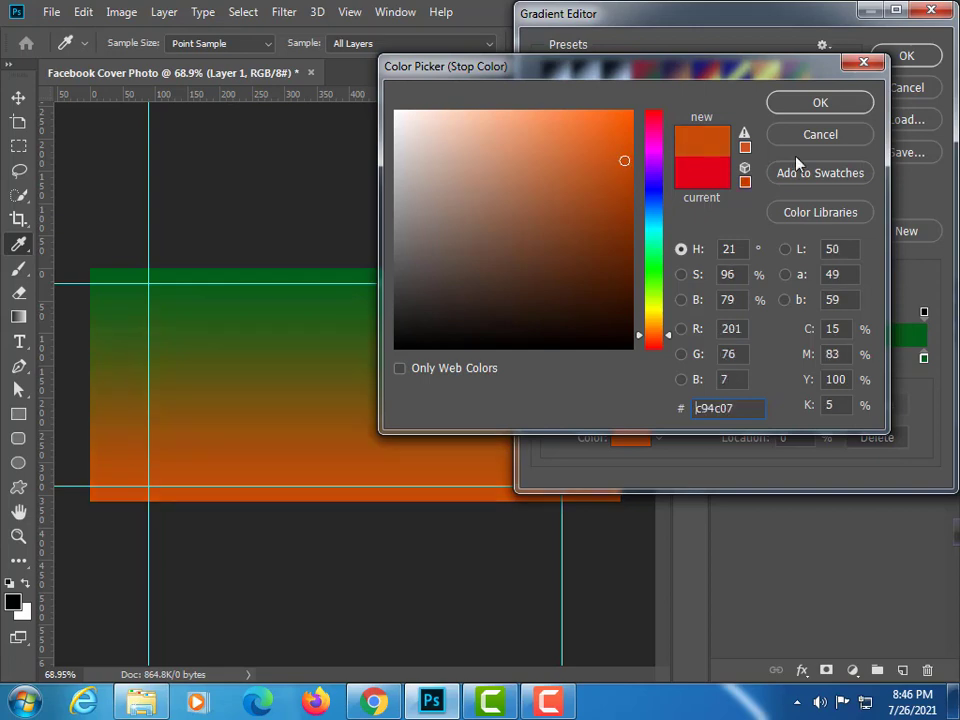
{"action": "left_click", "coordinate": [817, 107]}
Step: Change the gradient's ending color stop at location 100% to a golden yellow
{"action": "left_click", "coordinate": [924, 358]}
{"action": "left_click", "coordinate": [631, 437]}
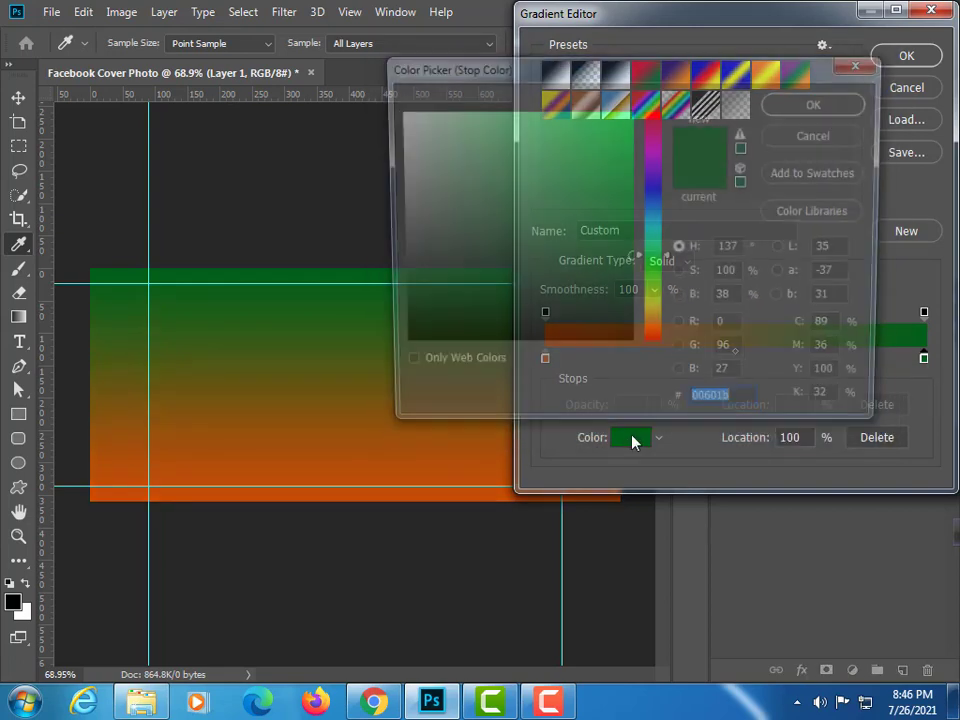
{"action": "left_click_drag", "start_coordinate": [655, 335], "coordinate": [655, 321]}
{"action": "left_click_drag", "start_coordinate": [620, 172], "coordinate": [615, 141]}
{"action": "left_click", "coordinate": [826, 108]}
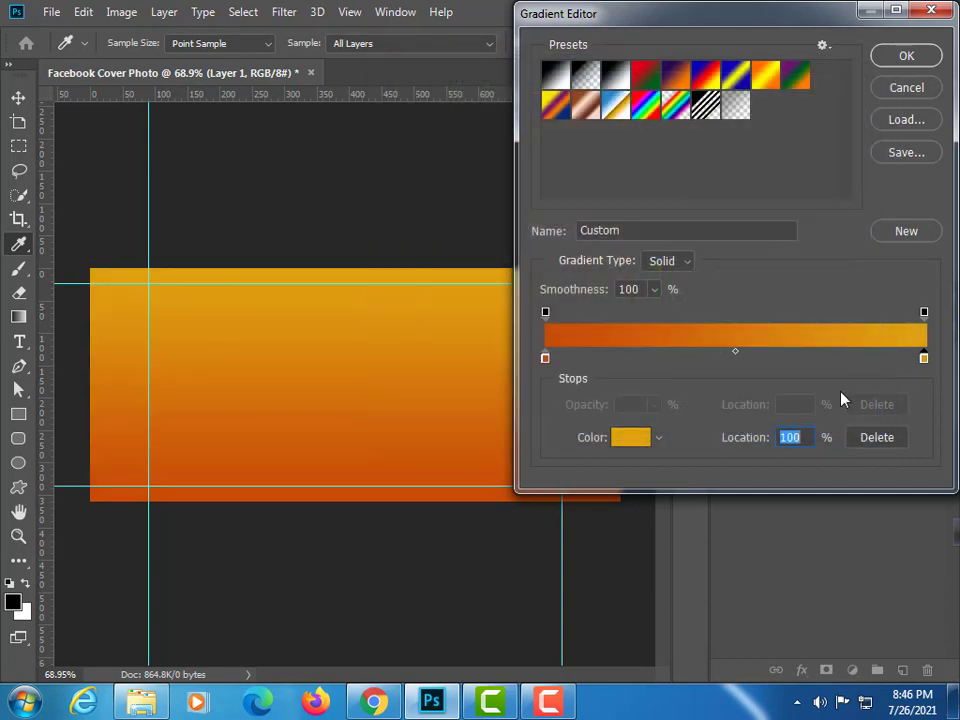
Step: Accept the edited gradient and apply the linear fill at an angle of 15.56°
{"action": "left_click", "coordinate": [905, 57]}
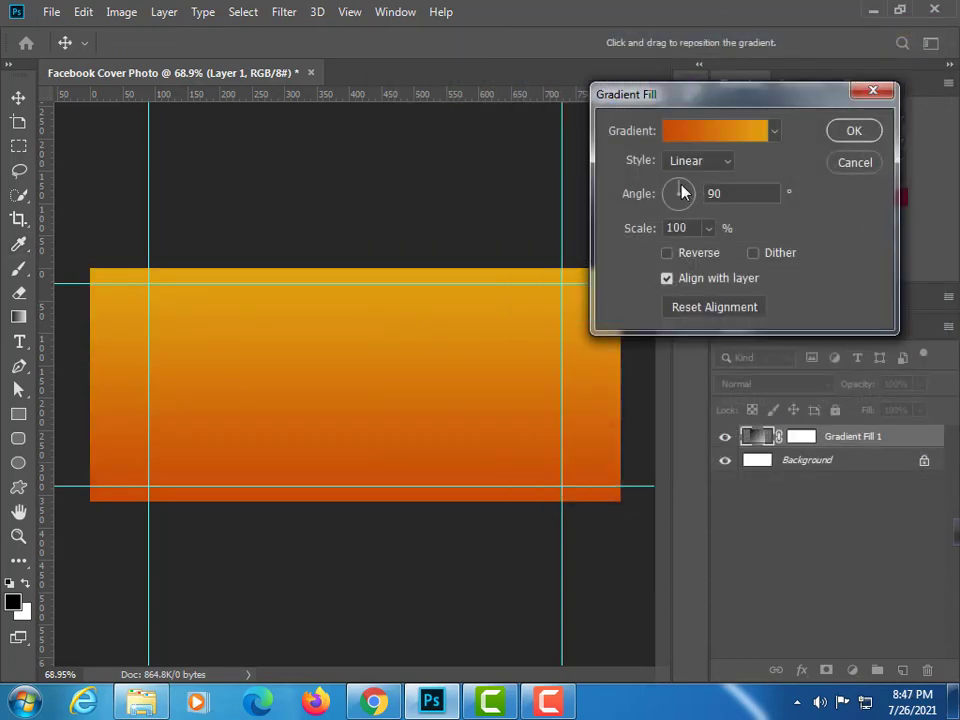
{"action": "mouse_move", "coordinate": [680, 190]}
{"action": "left_mouse_down"}
{"action": "mouse_move", "coordinate": [691, 190]}
{"action": "mouse_move", "coordinate": [685, 195]}
{"action": "left_mouse_up"}
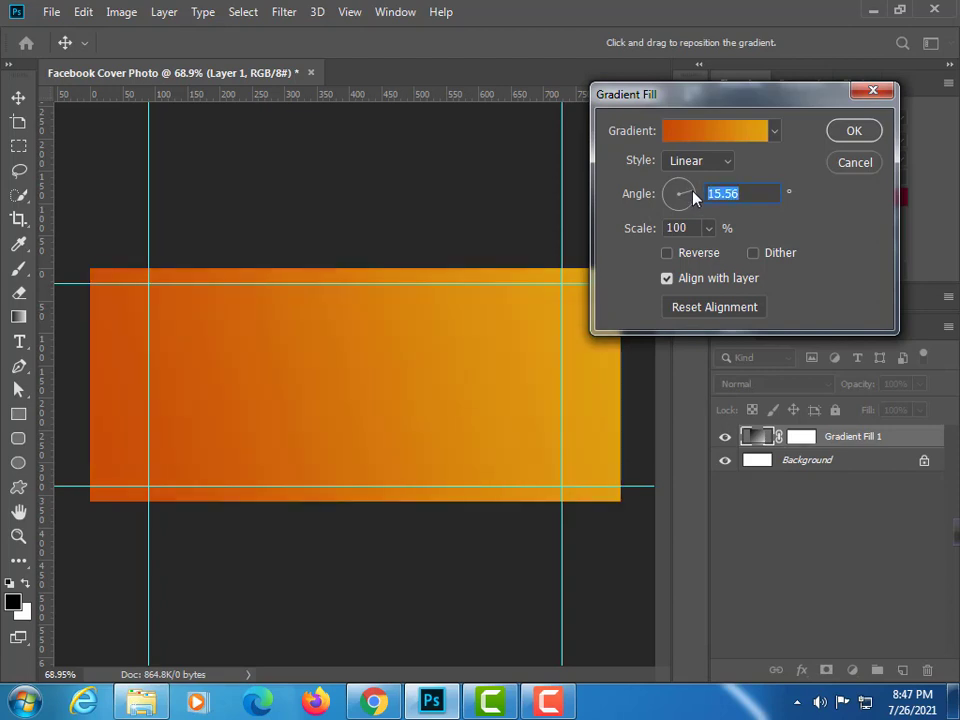
{"action": "left_click", "coordinate": [852, 131]}
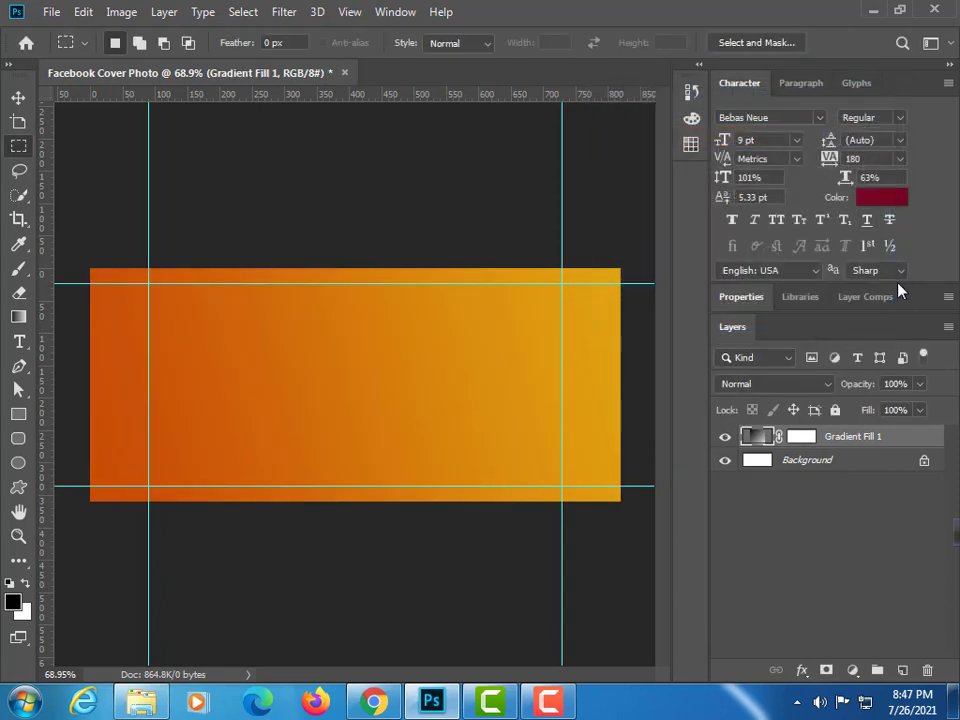
Step: Draw a 110 x 110 px square with the Rectangle tool between the guides and fill it with bright green
{"action": "left_click", "coordinate": [17, 418]}
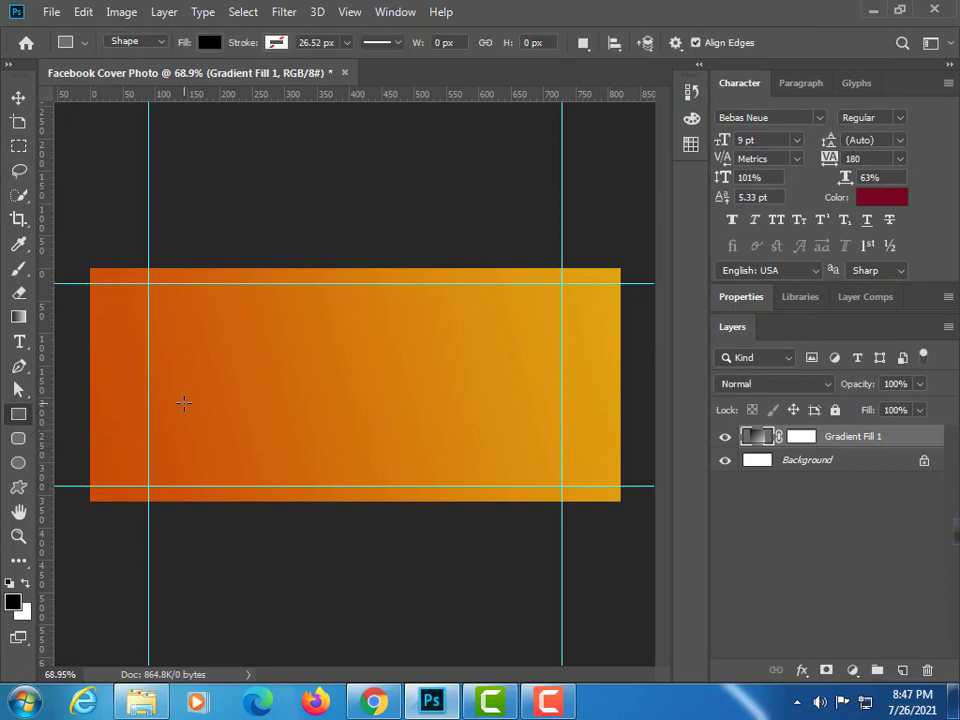
{"action": "left_click_drag", "start_coordinate": [208, 366], "coordinate": [248, 399]}
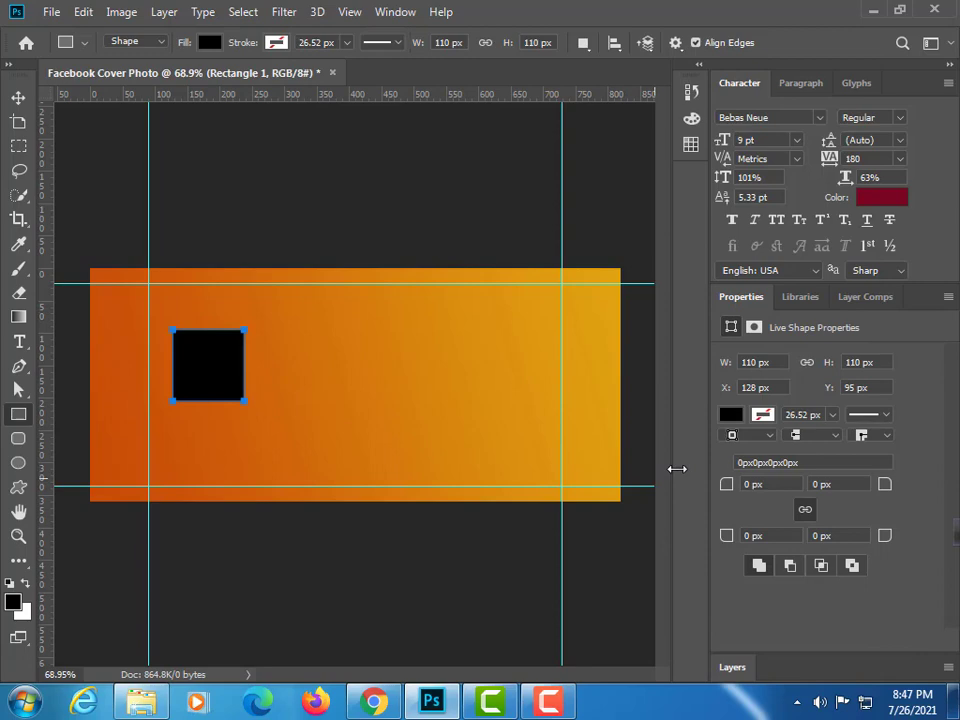
{"action": "left_click", "coordinate": [731, 414]}
{"action": "left_click", "coordinate": [769, 502]}
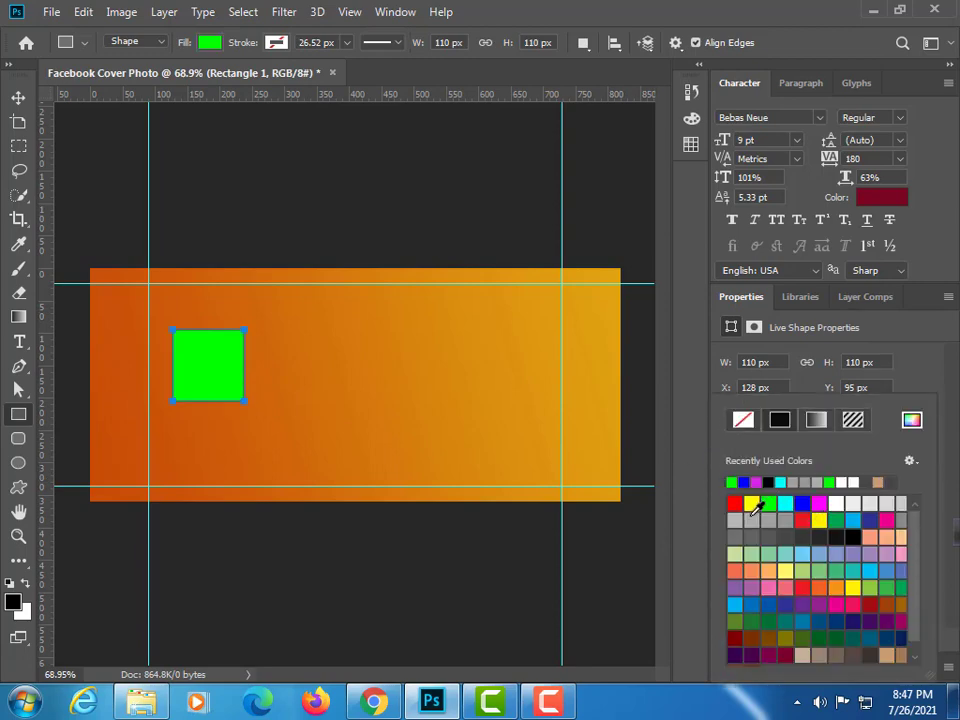
{"action": "left_click", "coordinate": [735, 301]}
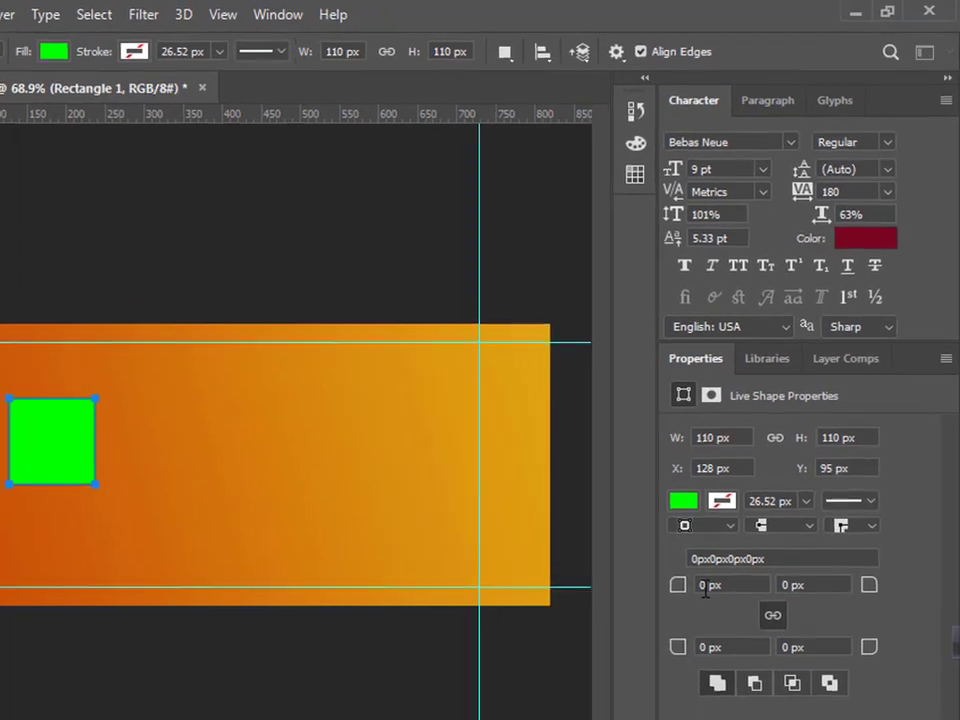
Step: Round all four corners of the green square to a 15 px radius
{"action": "left_click", "coordinate": [748, 484]}
{"action": "type", "text": "15"}
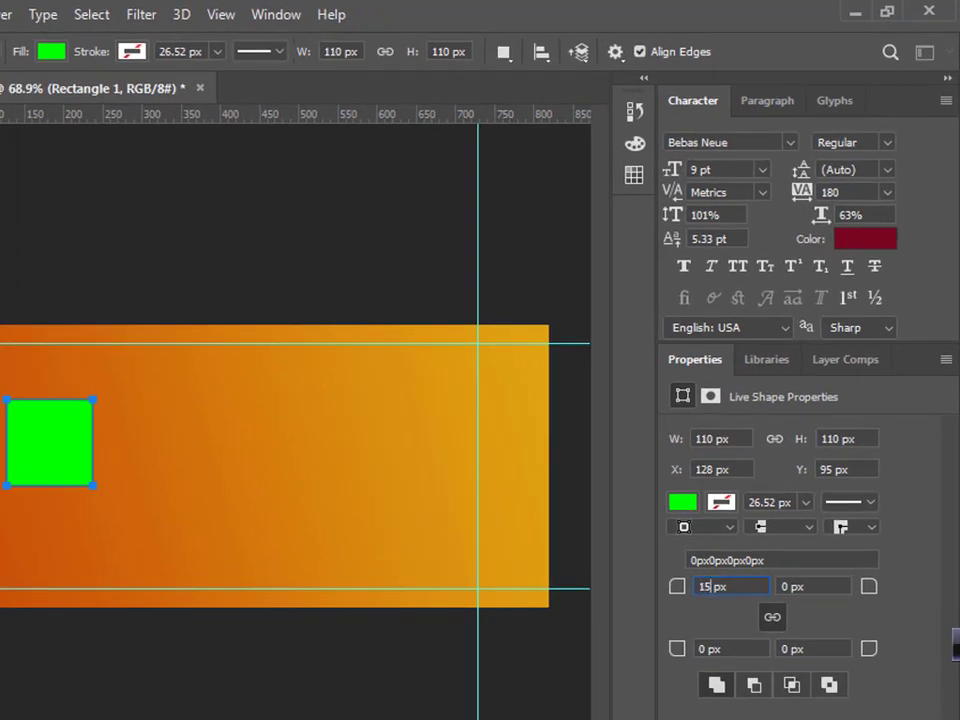
{"action": "key", "text": "Return"}
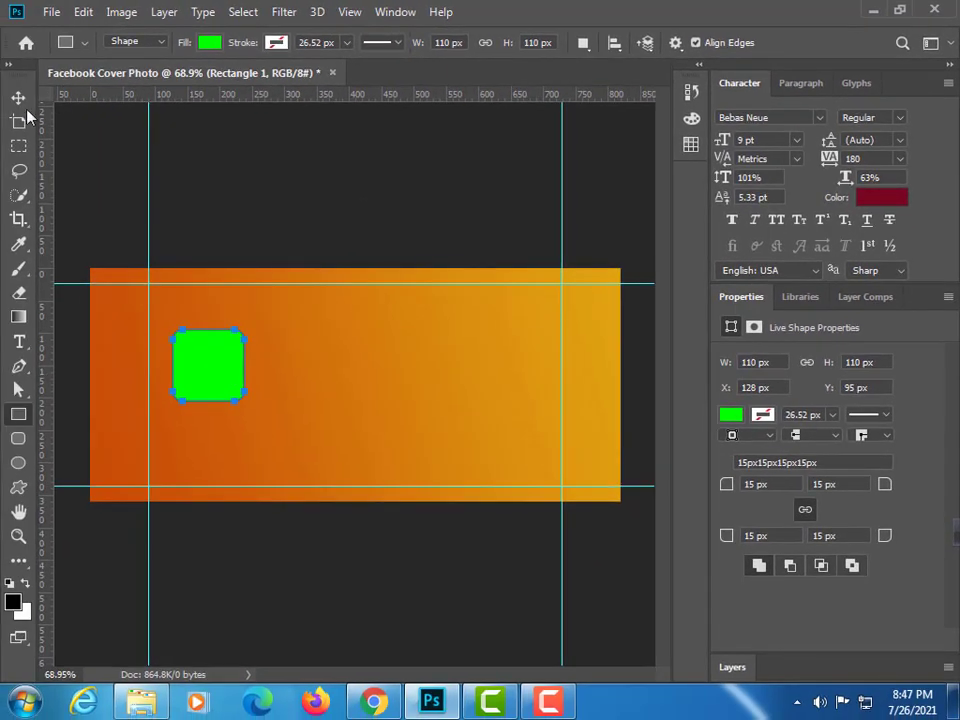
Step: Duplicate the green square directly to its right and nudge the copy to leave a gap of about 6 px
{"action": "key", "text": "v"}
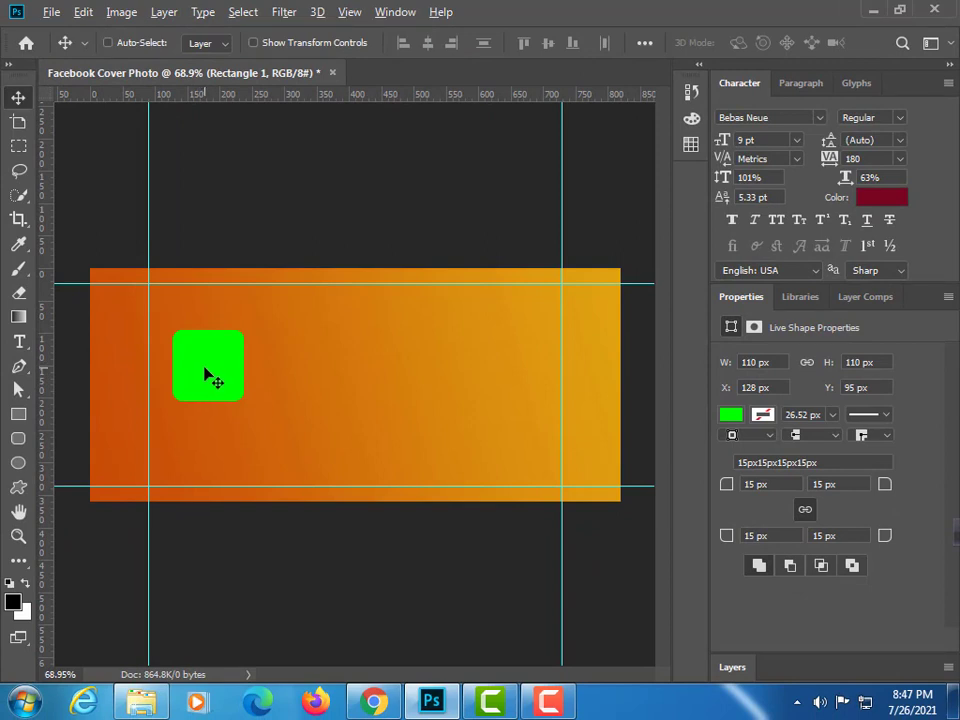
{"action": "left_click_drag", "start_coordinate": [205, 373], "coordinate": [321, 450]}
{"action": "key", "text": "z"}
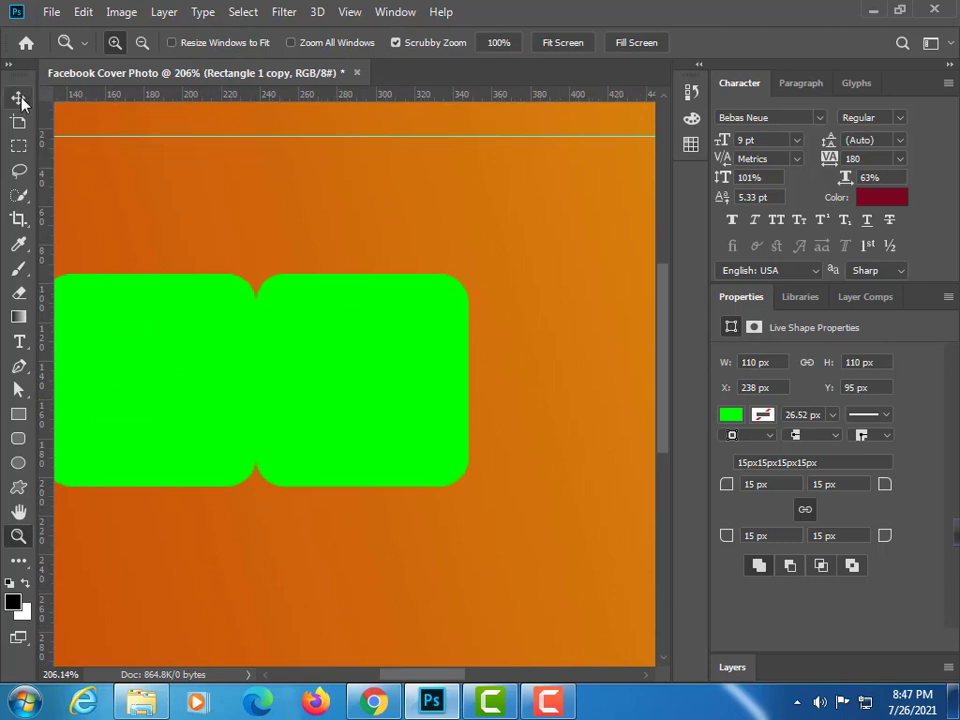
{"action": "key", "text": "Right"}
{"action": "key", "text": "Right"}
{"action": "key", "text": "Right"}
{"action": "key", "text": "Right"}
{"action": "key", "text": "Right"}
{"action": "key", "text": "Right"}
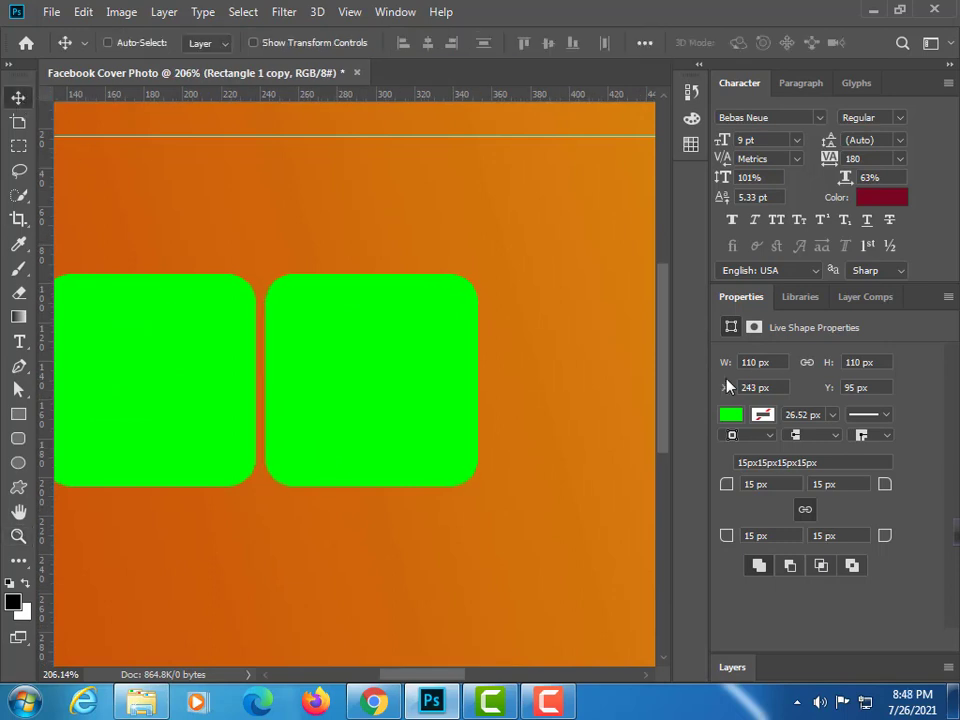
Step: Select both green square layers, Rectangle 1 and Rectangle 1 copy, and duplicate them
{"action": "left_click", "coordinate": [726, 671]}
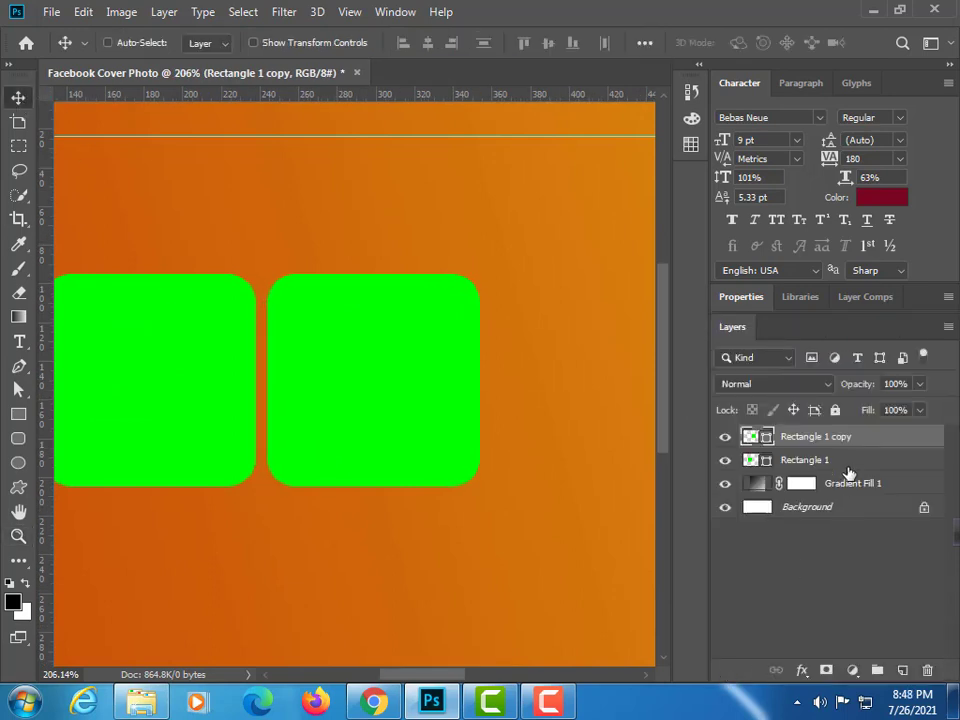
{"action": "left_click", "coordinate": [842, 461], "text": "shift"}
{"action": "left_click_drag", "start_coordinate": [891, 453], "coordinate": [902, 670]}
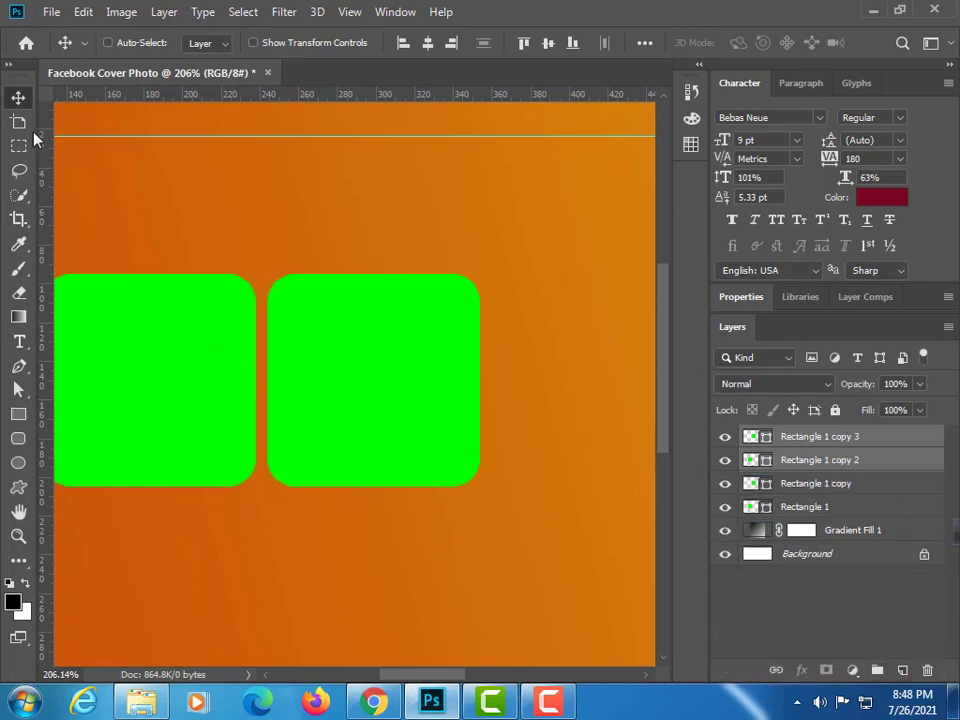
Step: Move the duplicated pair of squares below the originals and draw a 6 px wide spacer line across the upper vertical gap
{"action": "left_click_drag", "start_coordinate": [336, 454], "coordinate": [337, 541]}
{"action": "key", "text": "z"}
{"action": "left_click_drag", "start_coordinate": [279, 358], "coordinate": [325, 414]}
{"action": "left_click", "coordinate": [20, 564]}
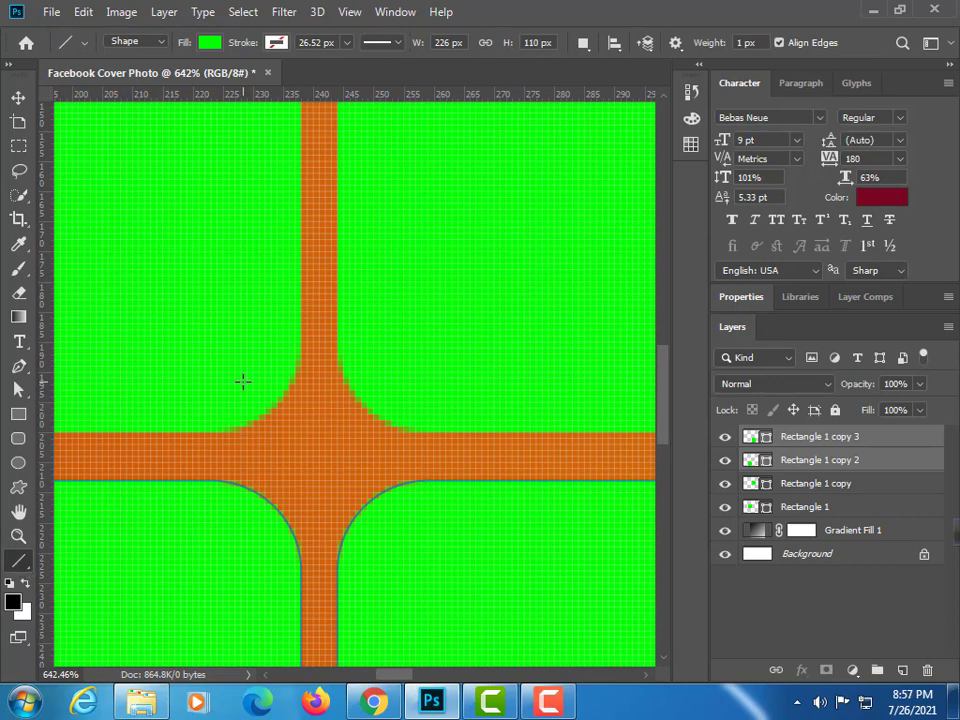
{"action": "left_click_drag", "start_coordinate": [300, 282], "coordinate": [337, 281]}
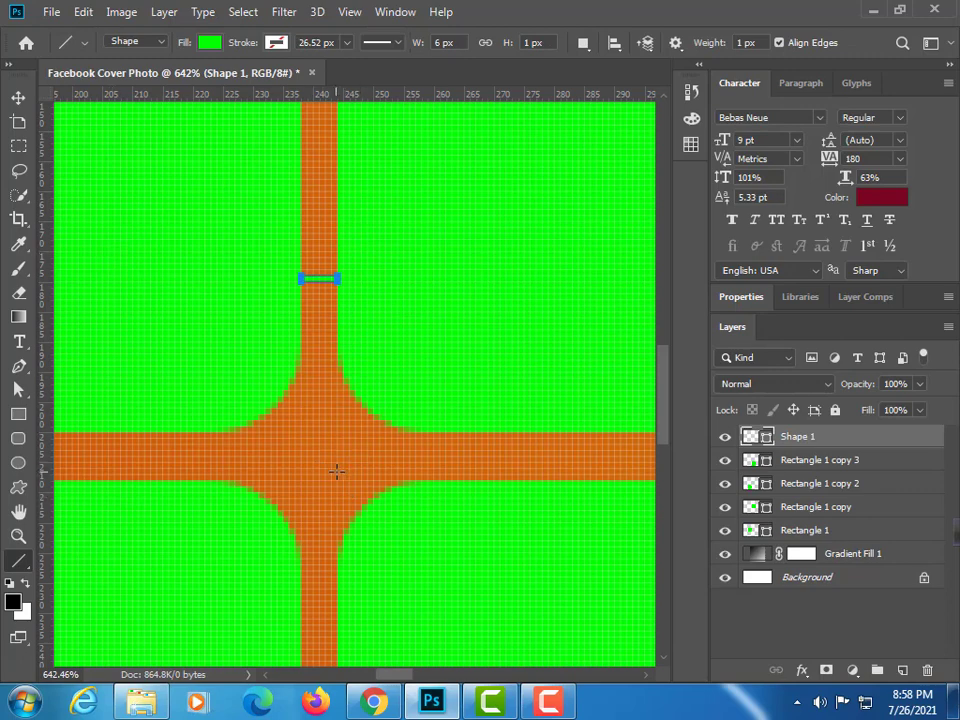
Step: Move the spacer line into the horizontal gap against the upper-left square's bottom edge and rotate it -90°
{"action": "key", "text": "v"}
{"action": "left_click_drag", "start_coordinate": [325, 283], "coordinate": [208, 447]}
{"action": "key", "text": "ctrl+t"}
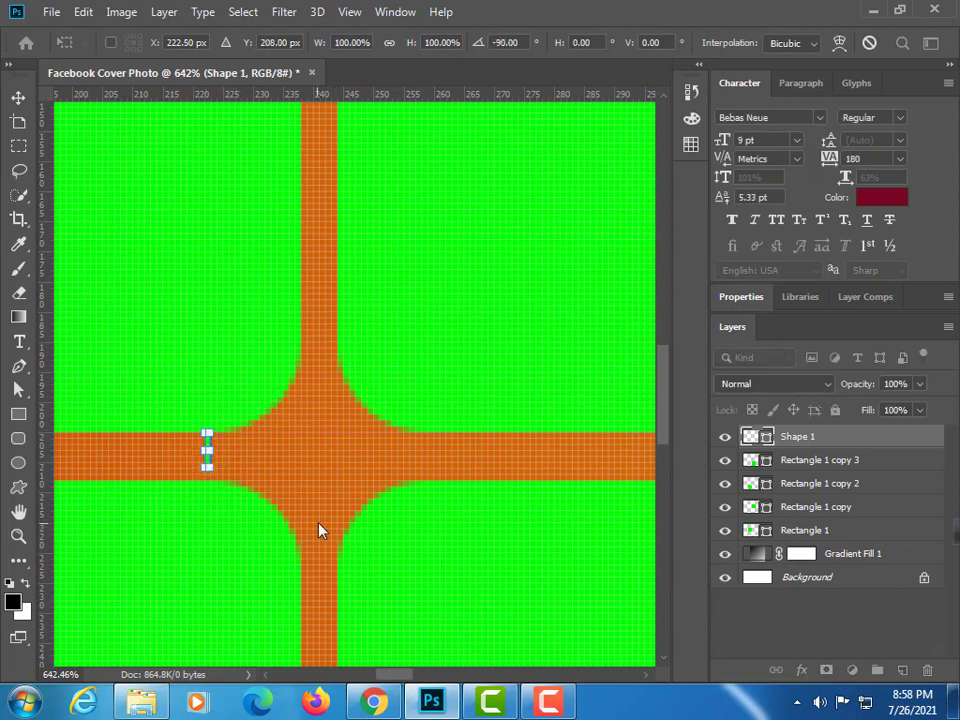
{"action": "key", "text": "Return"}
Step: Move the two lower squares, Rectangle 1 copy 3 and Rectangle 1 copy 2, up to meet the spacer line's lower end
{"action": "left_click", "coordinate": [807, 462]}
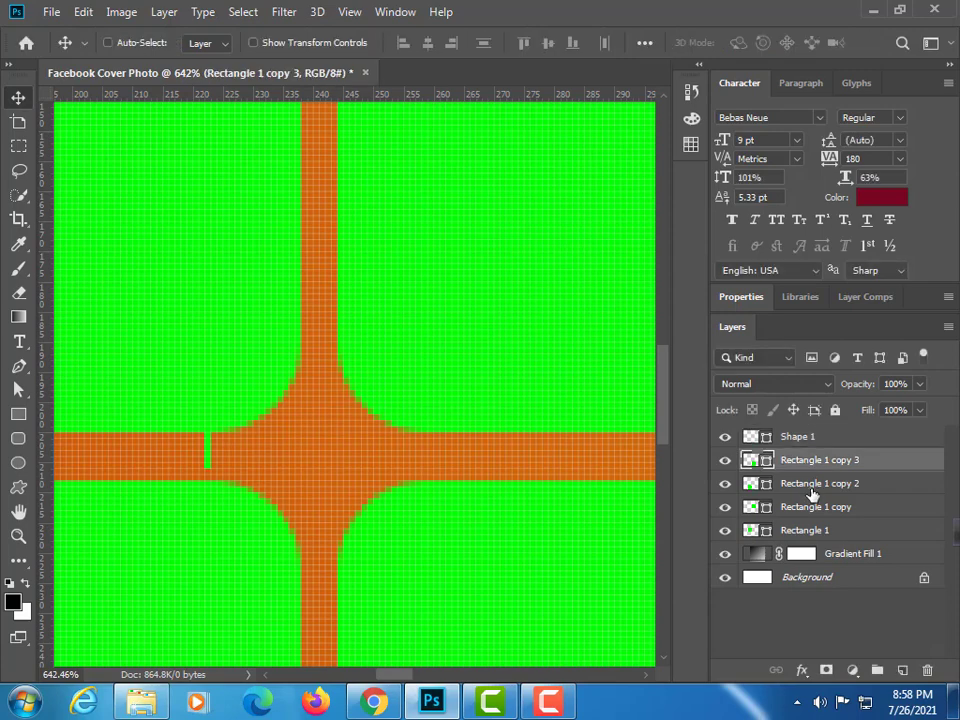
{"action": "left_click", "coordinate": [810, 488], "text": "shift"}
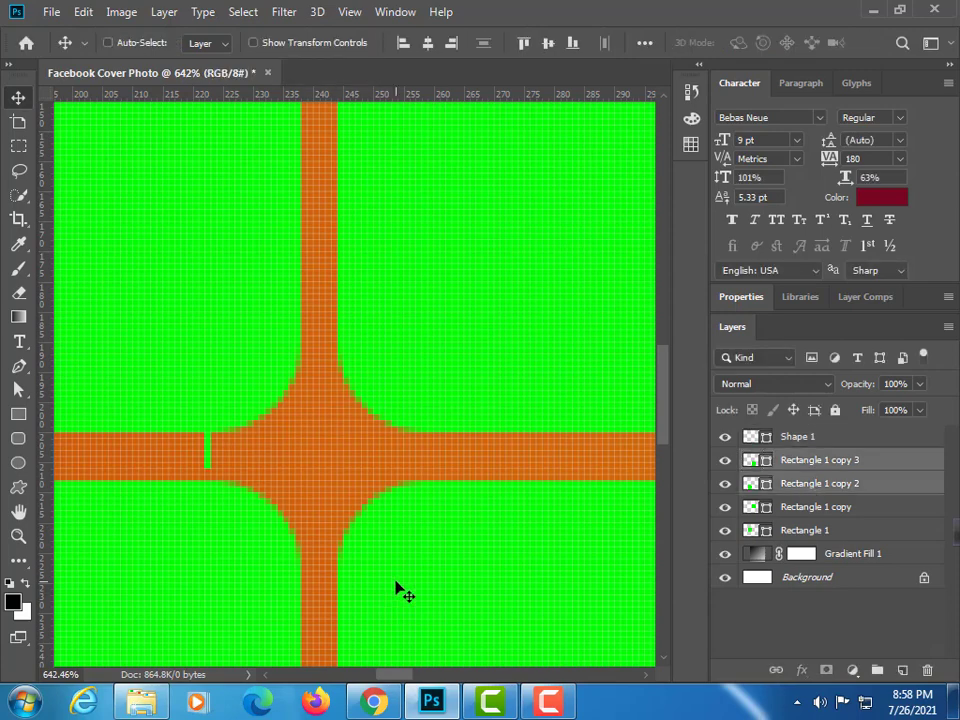
{"action": "left_click_drag", "start_coordinate": [397, 588], "coordinate": [398, 578]}
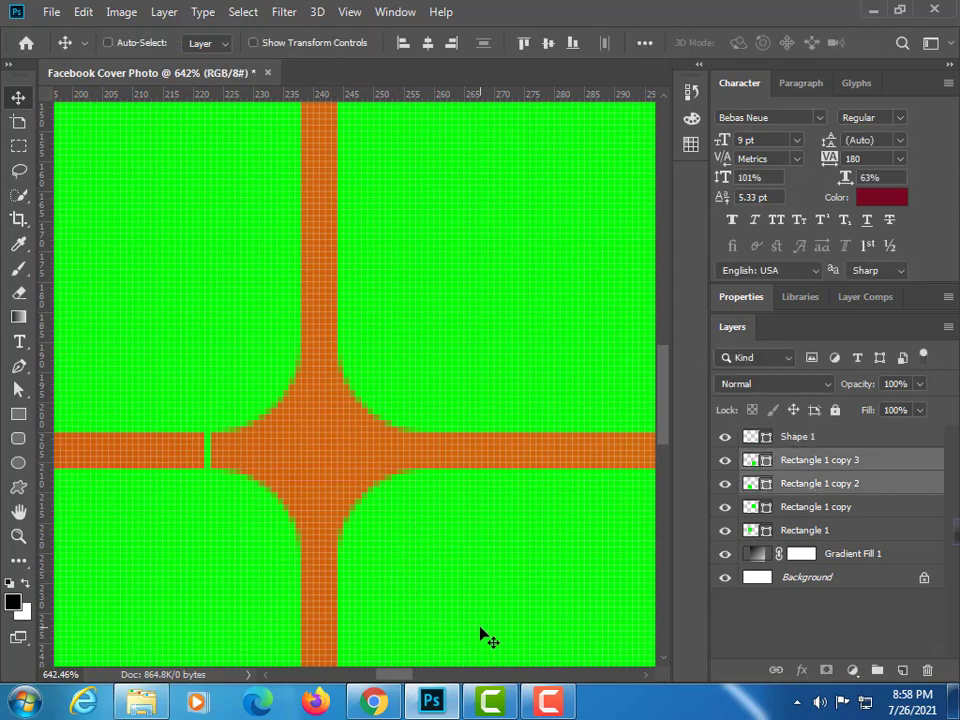
Step: Delete the spacer line layer, Shape 1
{"action": "left_click", "coordinate": [815, 441]}
{"action": "left_click_drag", "start_coordinate": [816, 439], "coordinate": [928, 669]}
{"action": "key", "text": "z"}
{"action": "left_click_drag", "start_coordinate": [375, 441], "coordinate": [263, 464]}
{"action": "left_click_drag", "start_coordinate": [394, 460], "coordinate": [270, 366]}
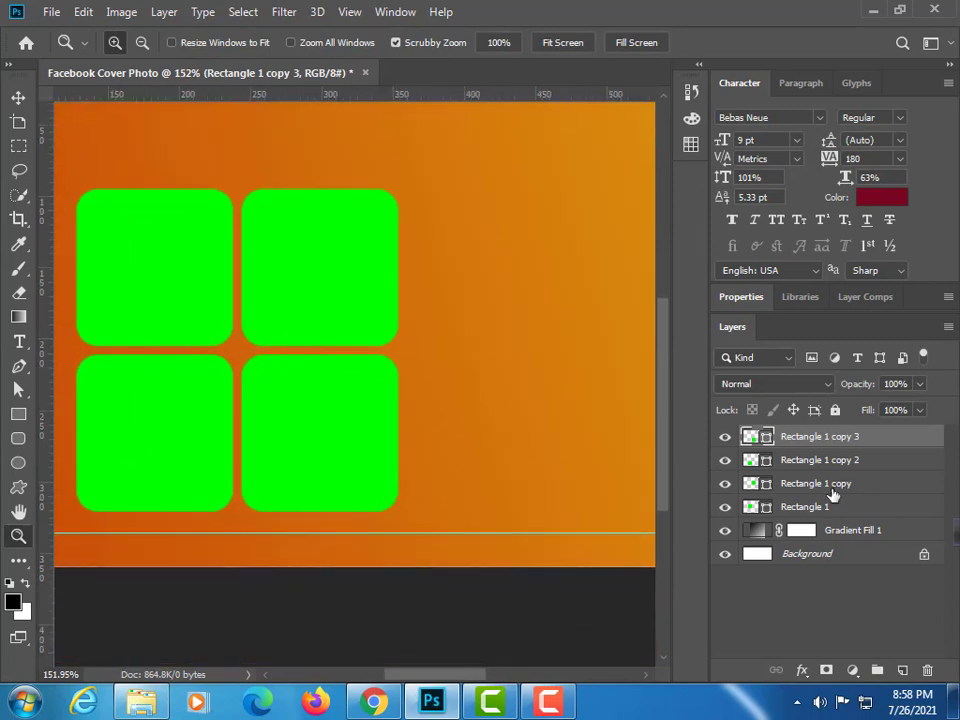
Step: Scale the upper-left and lower-right squares, Rectangle 1 and Rectangle 1 copy 3, together to about 87.6% around their common centre
{"action": "left_click", "coordinate": [724, 439]}
{"action": "left_click", "coordinate": [724, 440]}
{"action": "left_click", "coordinate": [725, 508]}
{"action": "left_click", "coordinate": [725, 508]}
{"action": "left_click", "coordinate": [816, 507], "text": "ctrl"}
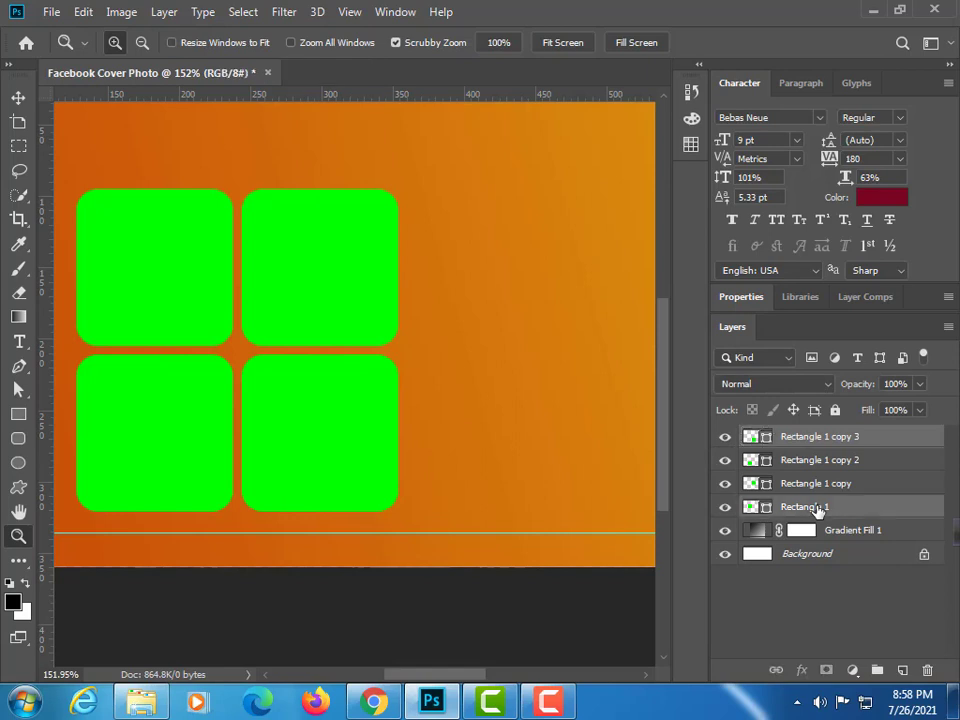
{"action": "key", "text": "ctrl+t"}
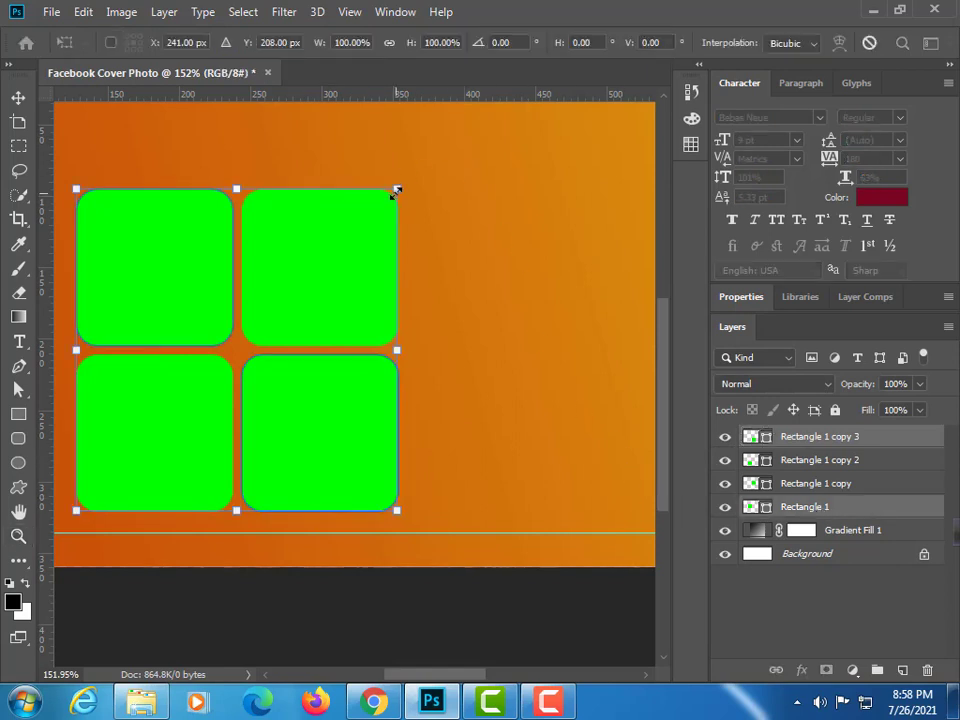
{"action": "left_click_drag", "start_coordinate": [396, 193], "coordinate": [384, 222]}
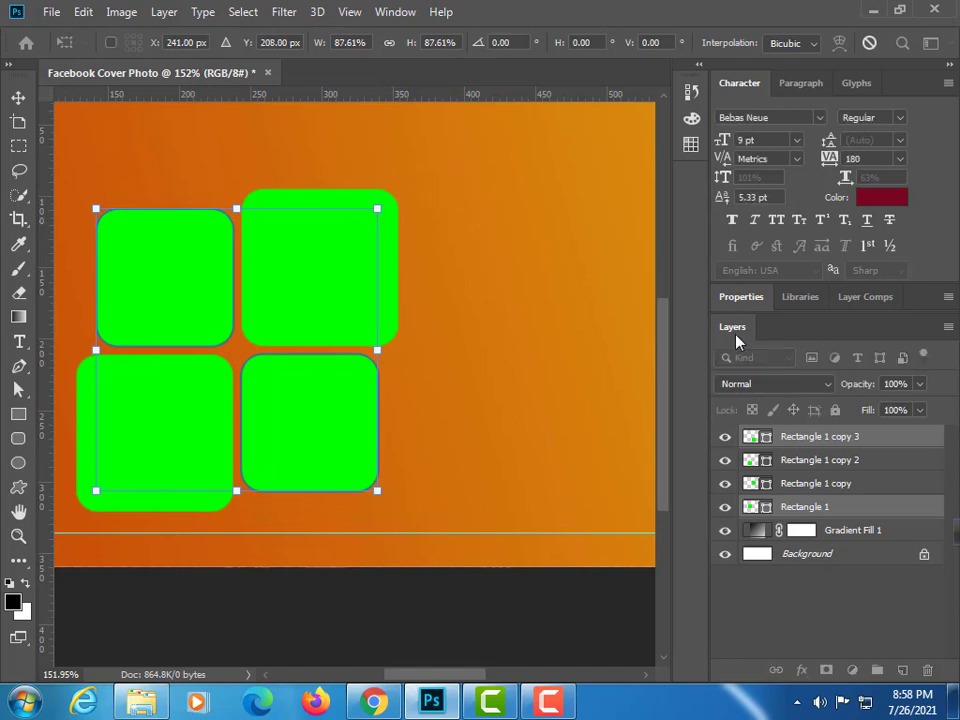
{"action": "key", "text": "Return"}
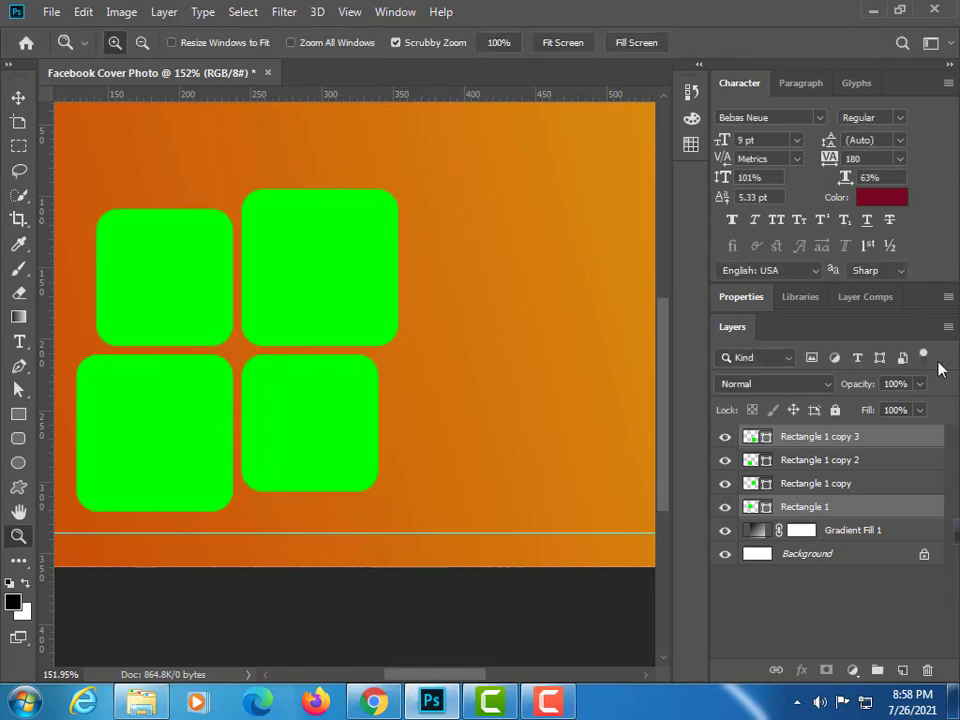
Step: Rotate all four green squares together by 45°
{"action": "left_click", "coordinate": [850, 438]}
{"action": "left_click", "coordinate": [844, 507], "text": "shift"}
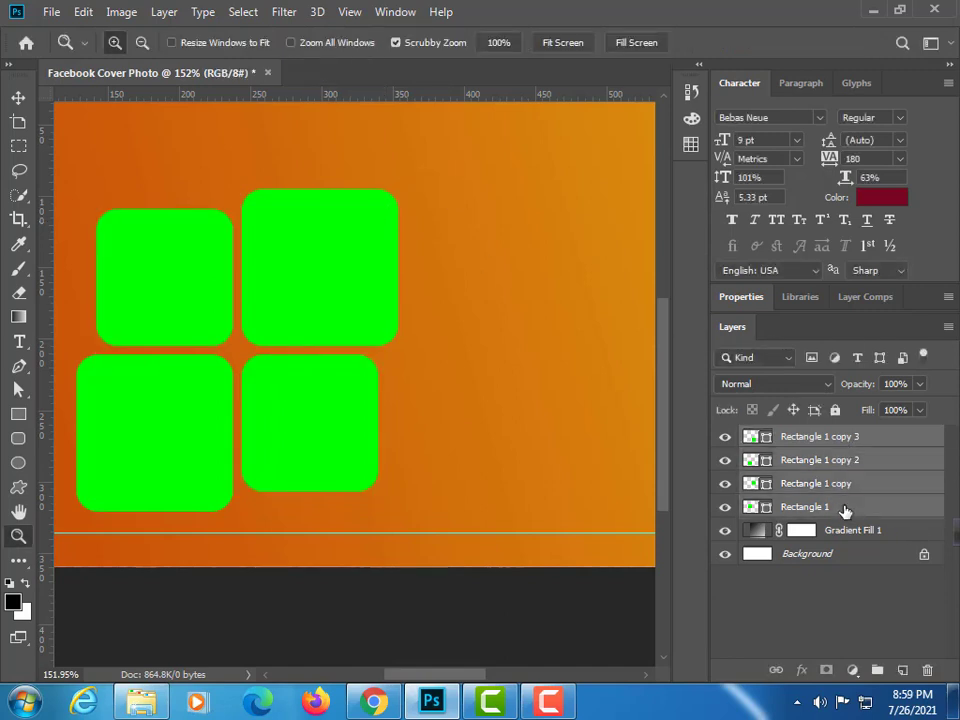
{"action": "key", "text": "ctrl+t"}
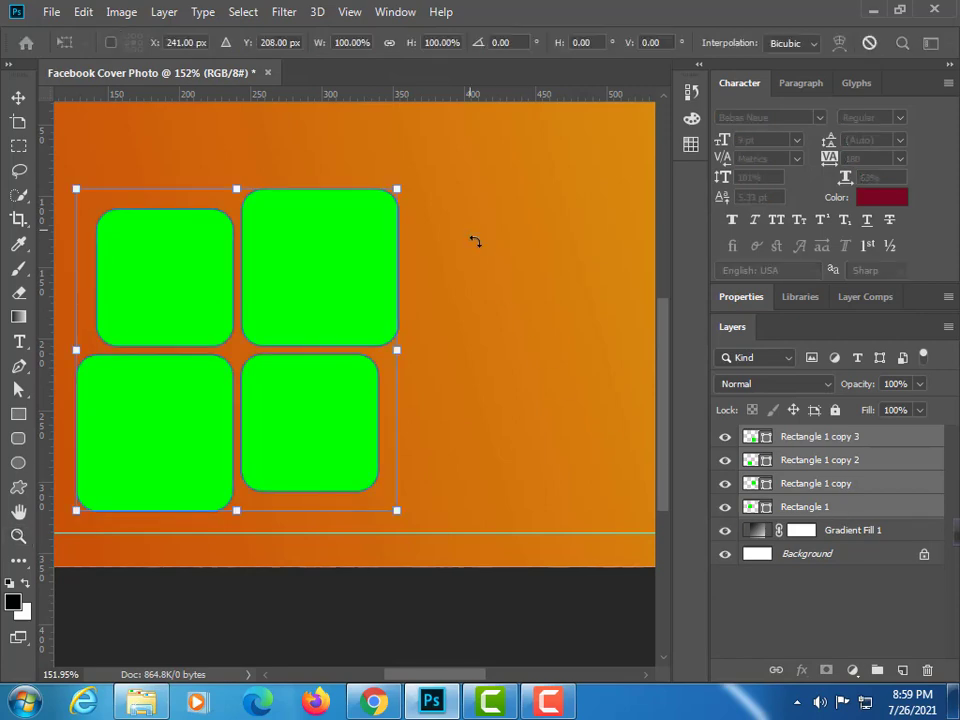
{"action": "left_click_drag", "start_coordinate": [416, 179], "coordinate": [483, 345]}
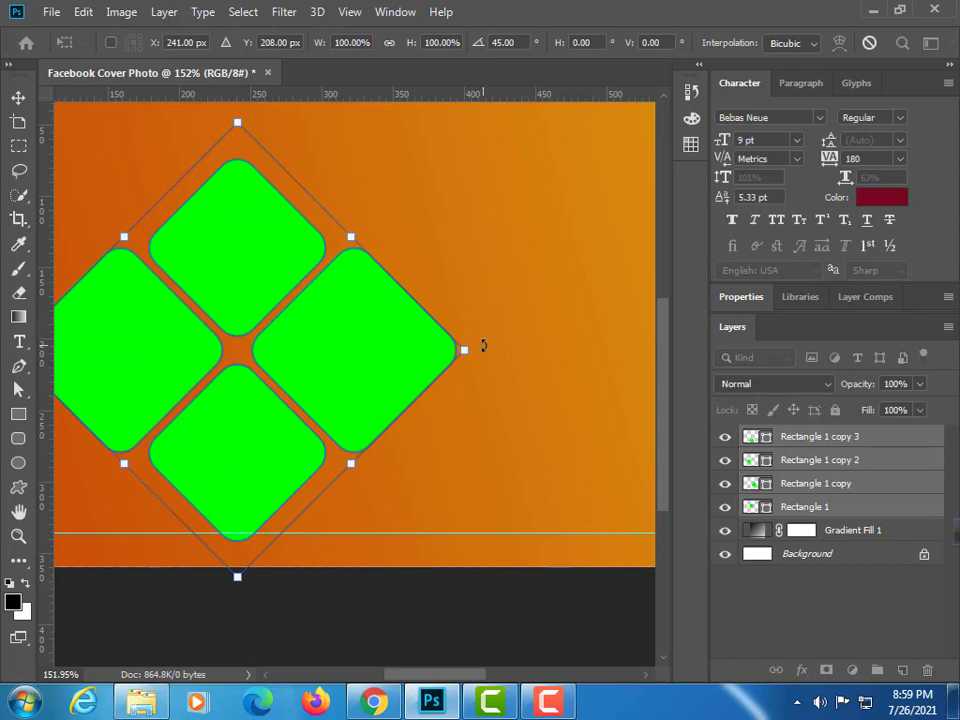
{"action": "key", "text": "ctrl+0"}
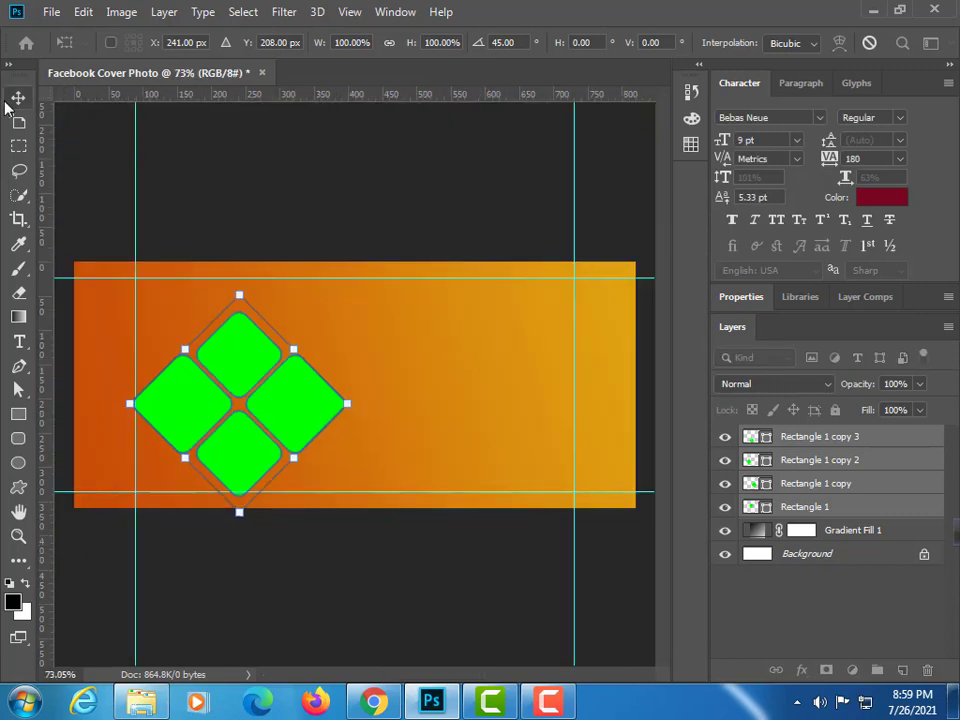
{"action": "key", "text": "Return"}
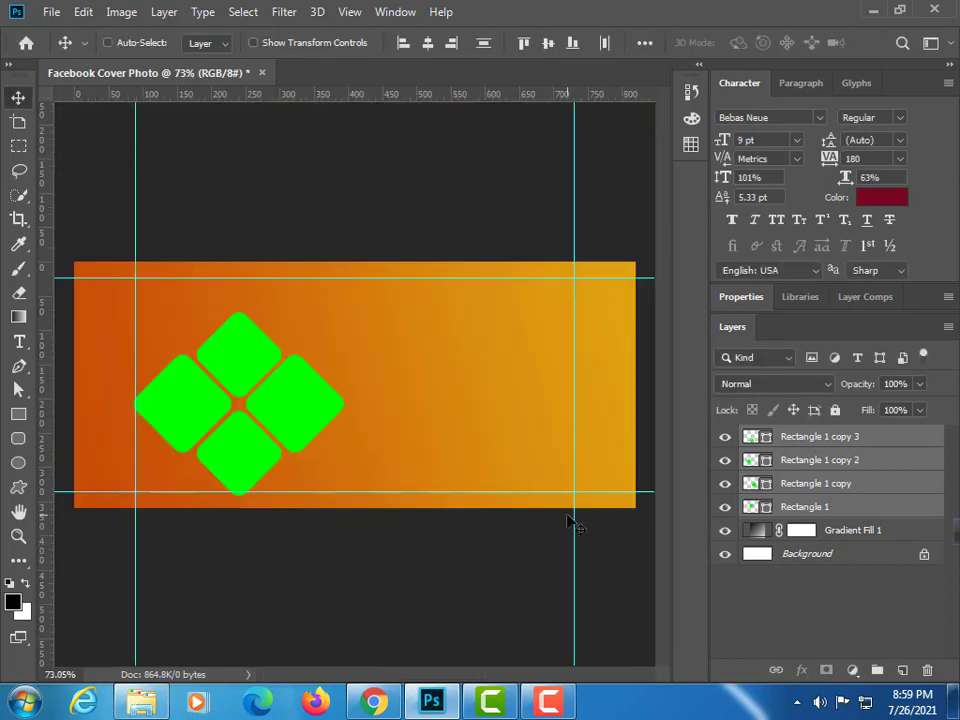
Step: Duplicate the four-diamond group and place the copies directly to its right
{"action": "left_click_drag", "start_coordinate": [845, 467], "coordinate": [903, 669]}
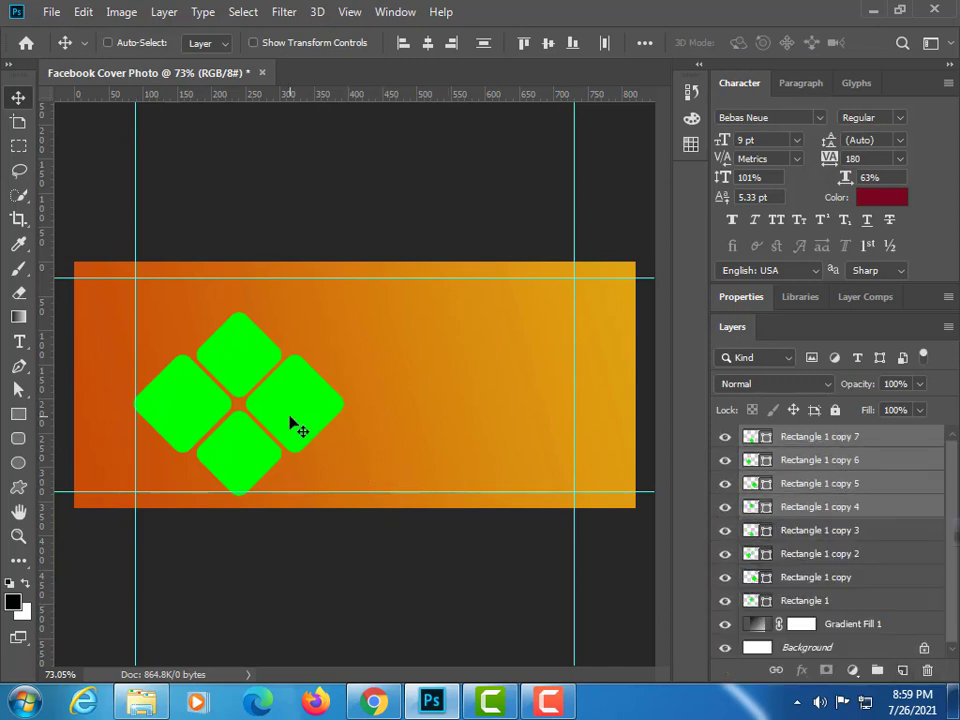
{"action": "left_click_drag", "start_coordinate": [290, 424], "coordinate": [505, 423]}
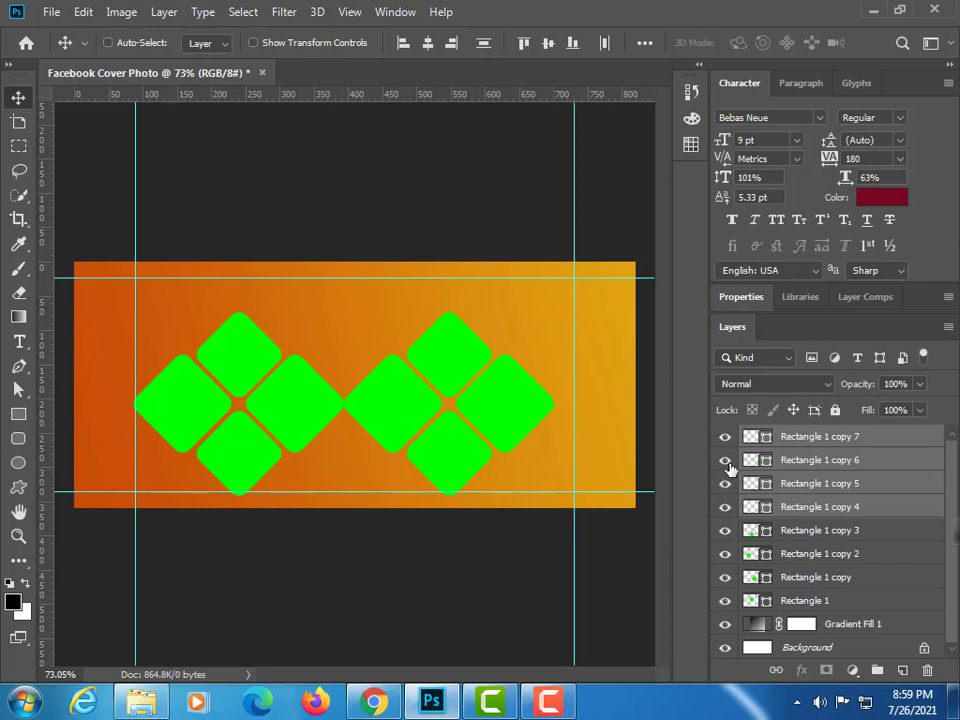
Step: Hide the copied group's leftmost diamond, Rectangle 1 copy 6, and move its layer to the top of the stack
{"action": "left_click", "coordinate": [726, 463]}
{"action": "left_click", "coordinate": [726, 463]}
{"action": "left_click", "coordinate": [726, 463]}
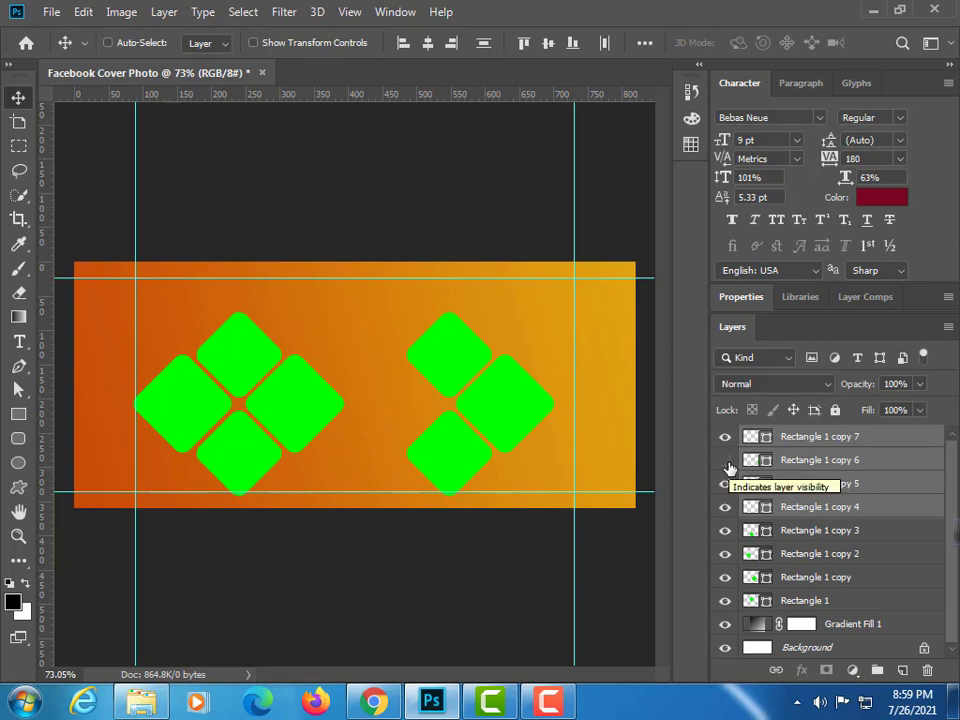
{"action": "left_click_drag", "start_coordinate": [755, 461], "coordinate": [803, 426]}
{"action": "left_click", "coordinate": [800, 461]}
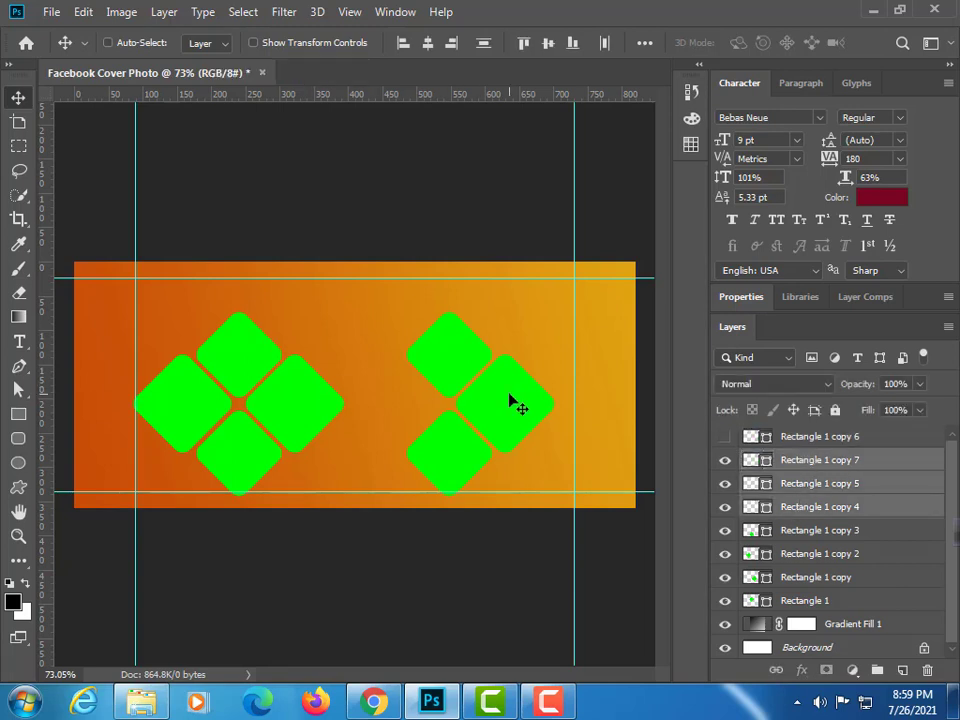
Step: Move the three visible copied diamonds about 143 px to the left so they interlock evenly with the original group
{"action": "left_click_drag", "start_coordinate": [508, 402], "coordinate": [414, 407]}
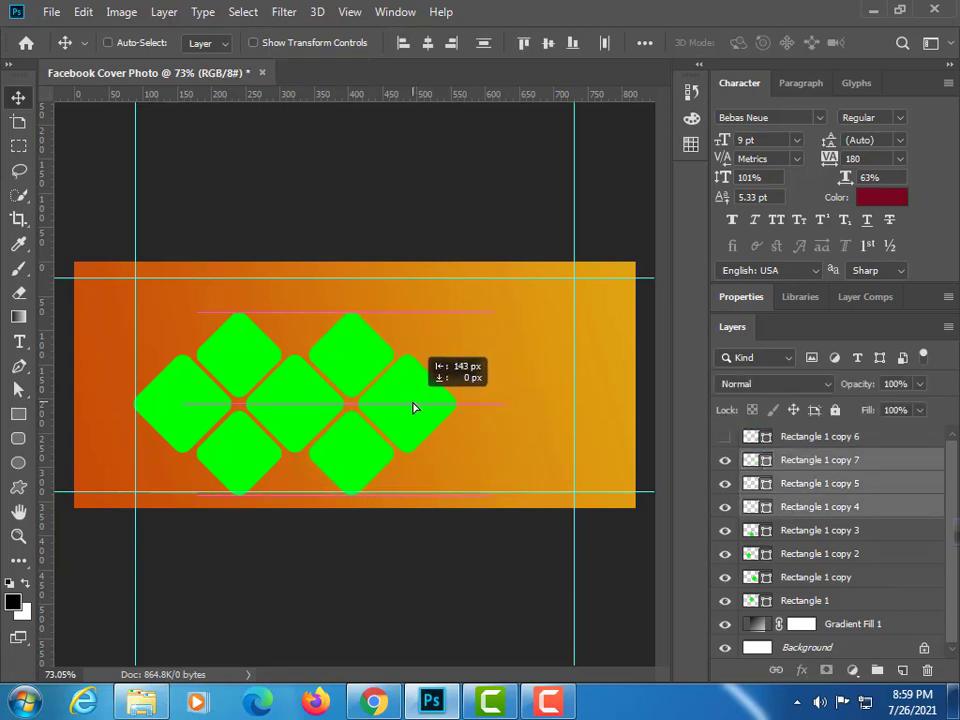
{"action": "key", "text": "z"}
{"action": "left_click_drag", "start_coordinate": [335, 429], "coordinate": [403, 456]}
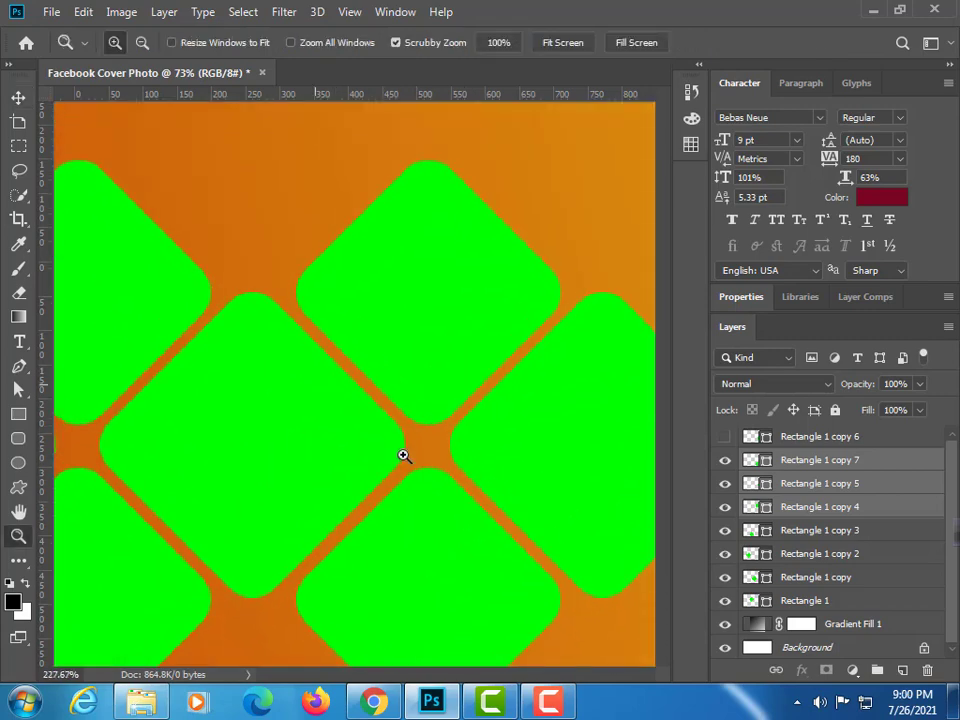
{"action": "left_click_drag", "start_coordinate": [512, 469], "coordinate": [338, 385]}
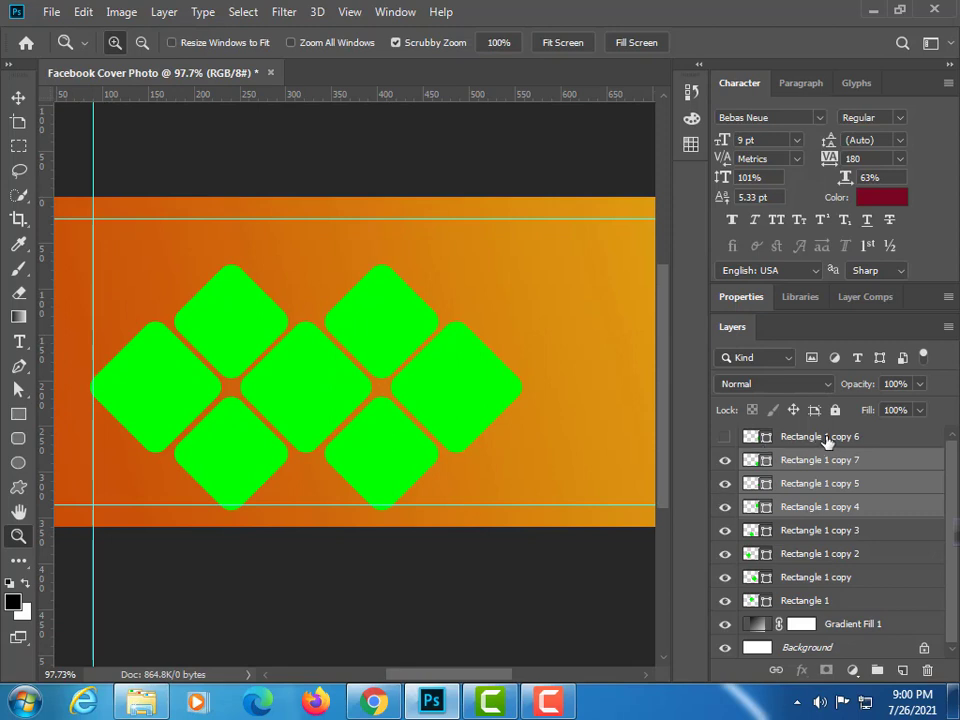
Step: Show Rectangle 1 copy 6, move it right of the rightmost diamond, and place duplicates of it directly above and below that diamond
{"action": "left_click", "coordinate": [826, 442]}
{"action": "left_click", "coordinate": [725, 437]}
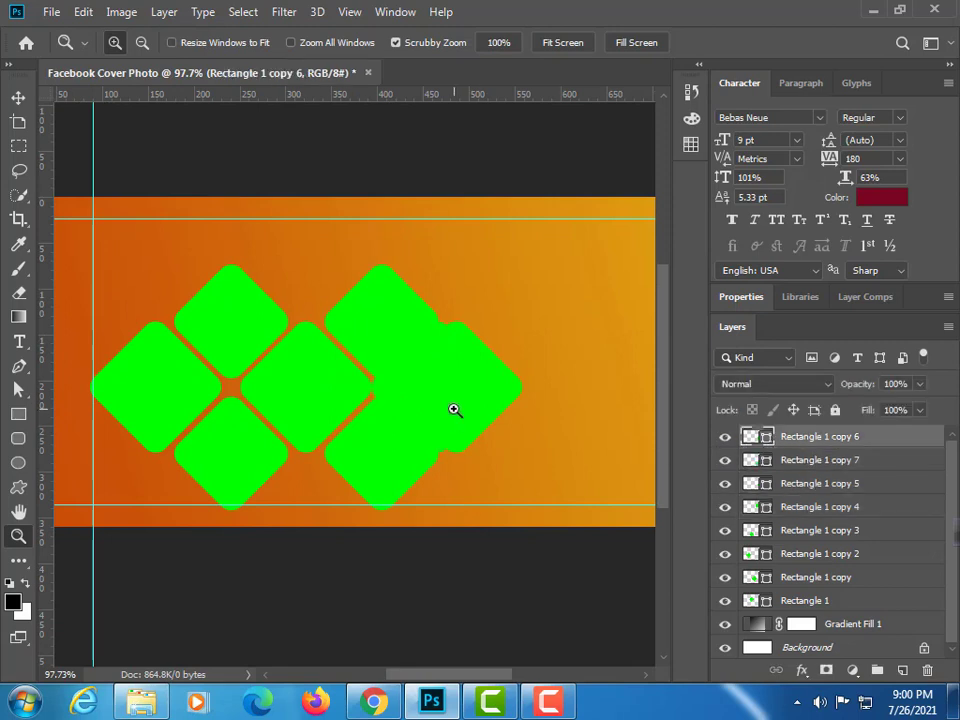
{"action": "key", "text": "v"}
{"action": "left_click_drag", "start_coordinate": [482, 381], "coordinate": [463, 544]}
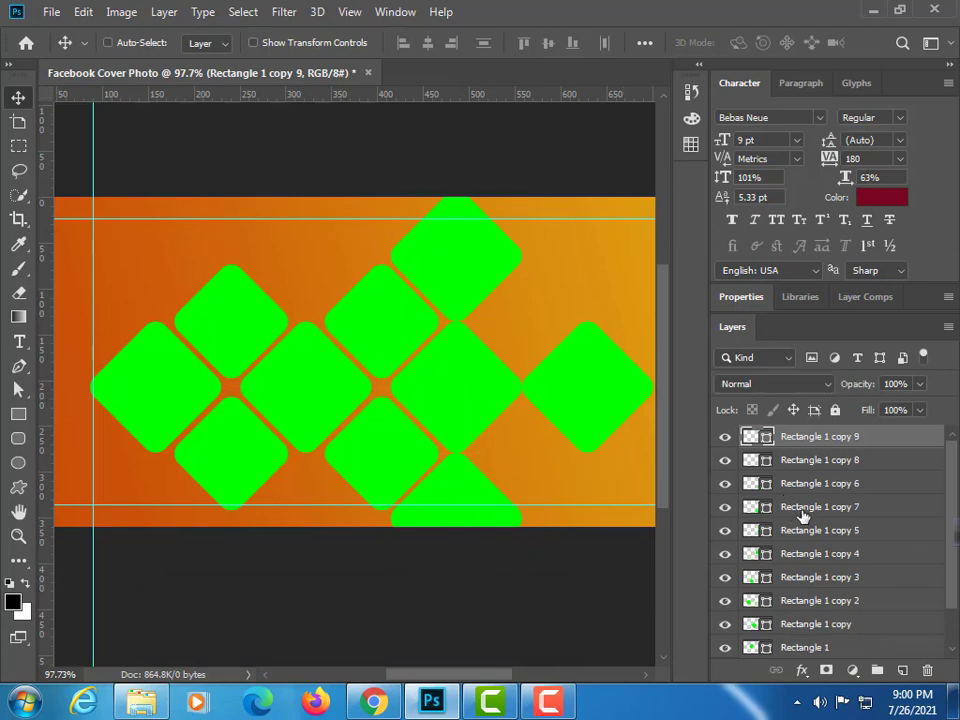
Step: Hide the far-right diamond, Rectangle 1 copy 6, and put its layer above Rectangle 1 copy 9
{"action": "left_click", "coordinate": [725, 484]}
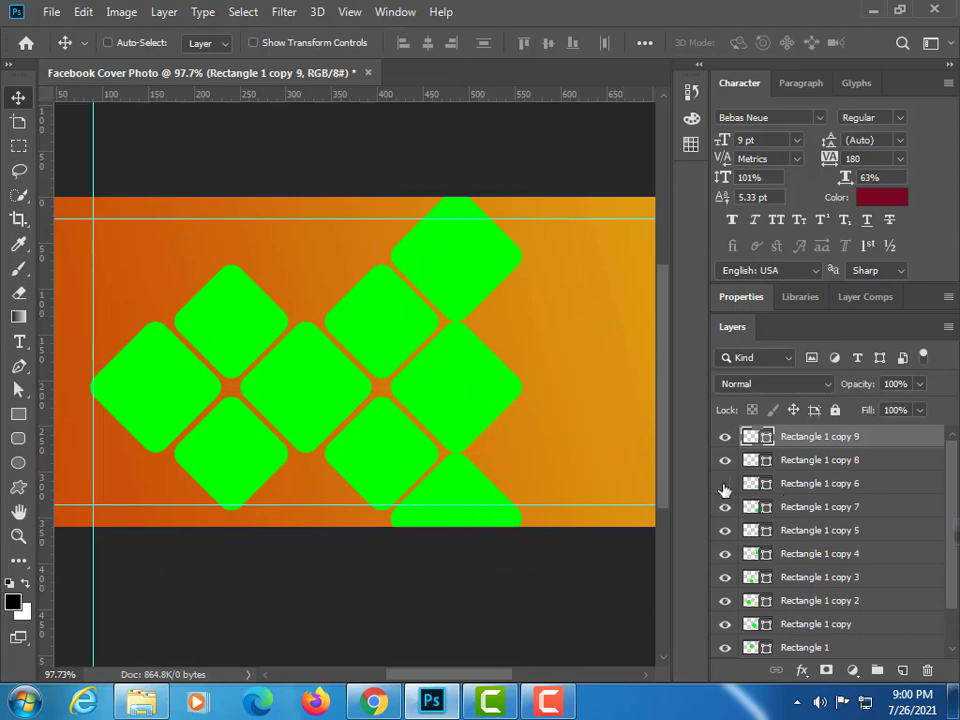
{"action": "left_click_drag", "start_coordinate": [793, 484], "coordinate": [828, 431]}
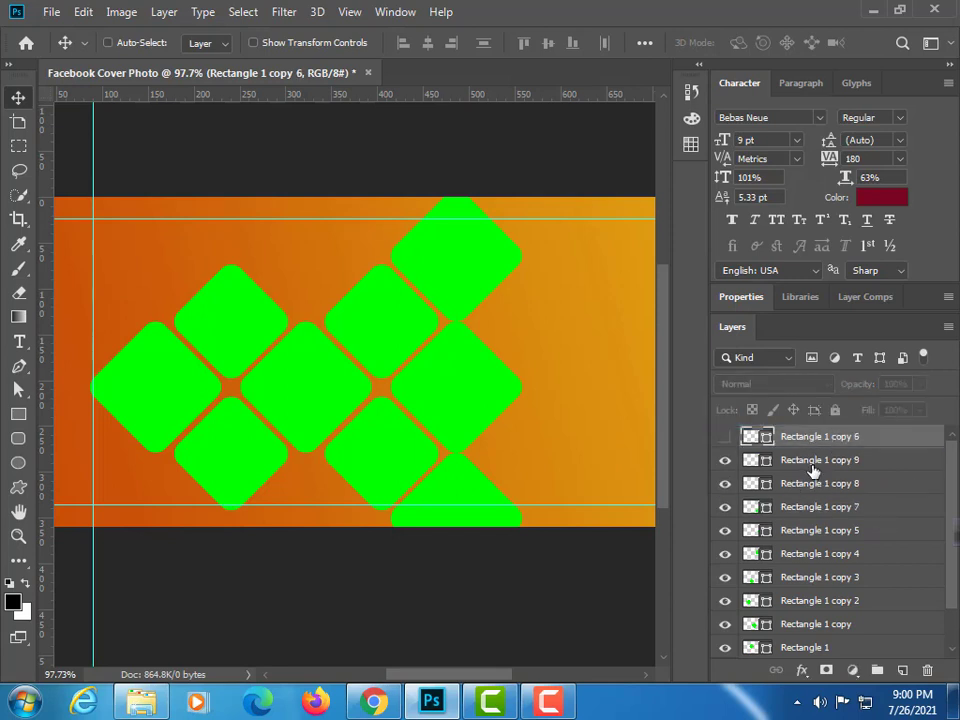
Step: Rotate all visible diamonds together by 90° and move them to the canvas's left part, centred at X 163.5 px, Y 235.5 px
{"action": "left_click", "coordinate": [814, 461]}
{"action": "scroll", "coordinate": [825, 546], "scroll_direction": "down", "scroll_amount": 2}
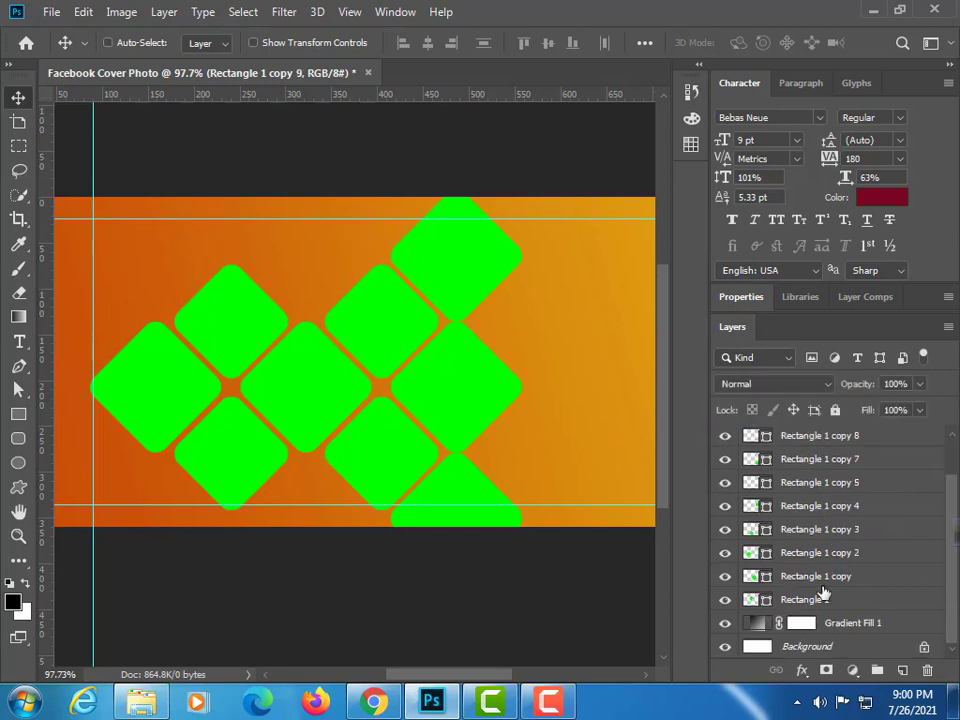
{"action": "left_click", "coordinate": [805, 599], "text": "shift"}
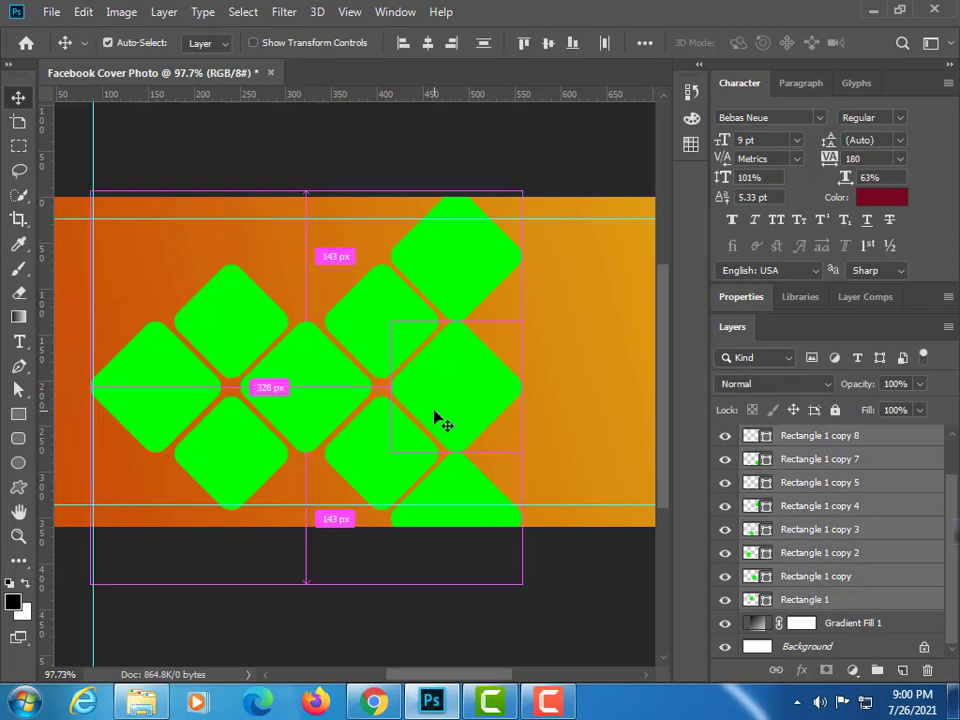
{"action": "key", "text": "ctrl+t"}
{"action": "left_click_drag", "start_coordinate": [540, 178], "coordinate": [461, 555]}
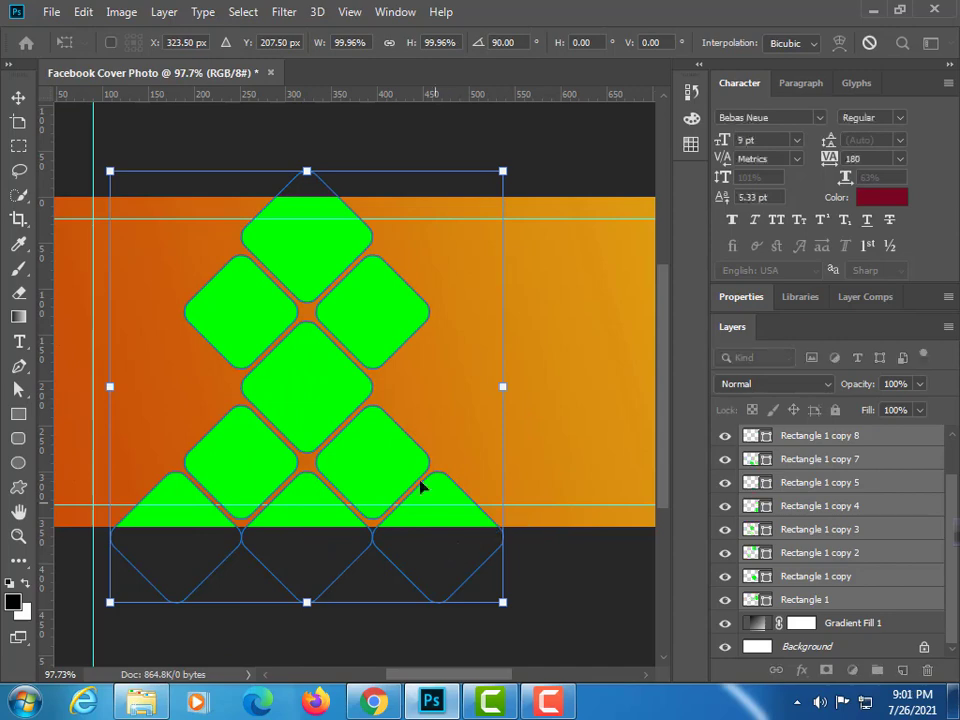
{"action": "scroll", "coordinate": [362, 402], "scroll_direction": "down", "scroll_amount": 1}
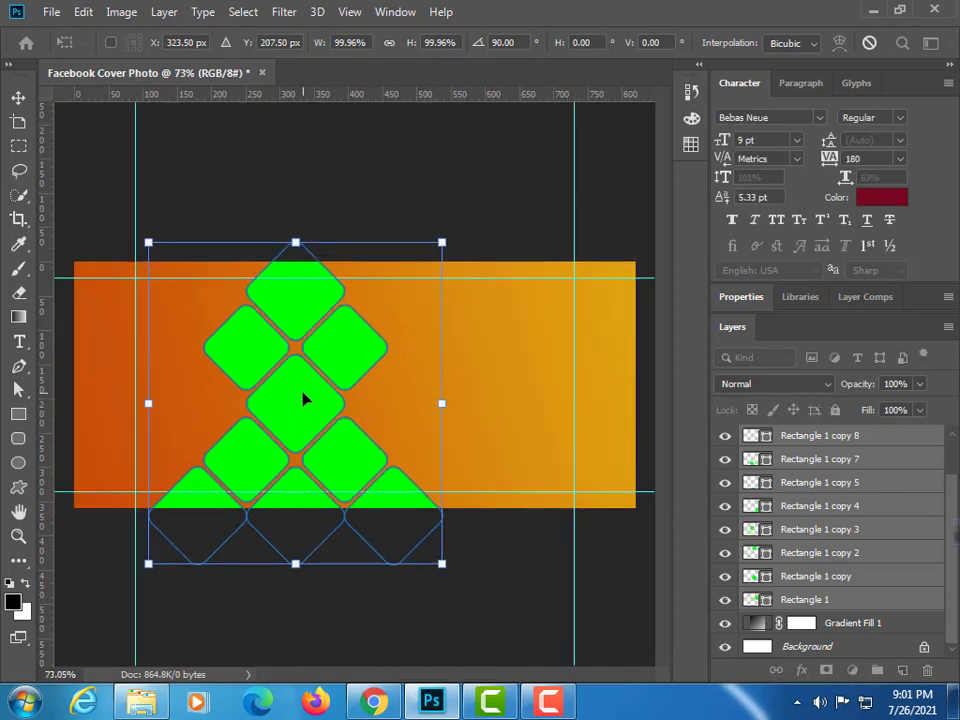
{"action": "left_click_drag", "start_coordinate": [306, 399], "coordinate": [195, 420]}
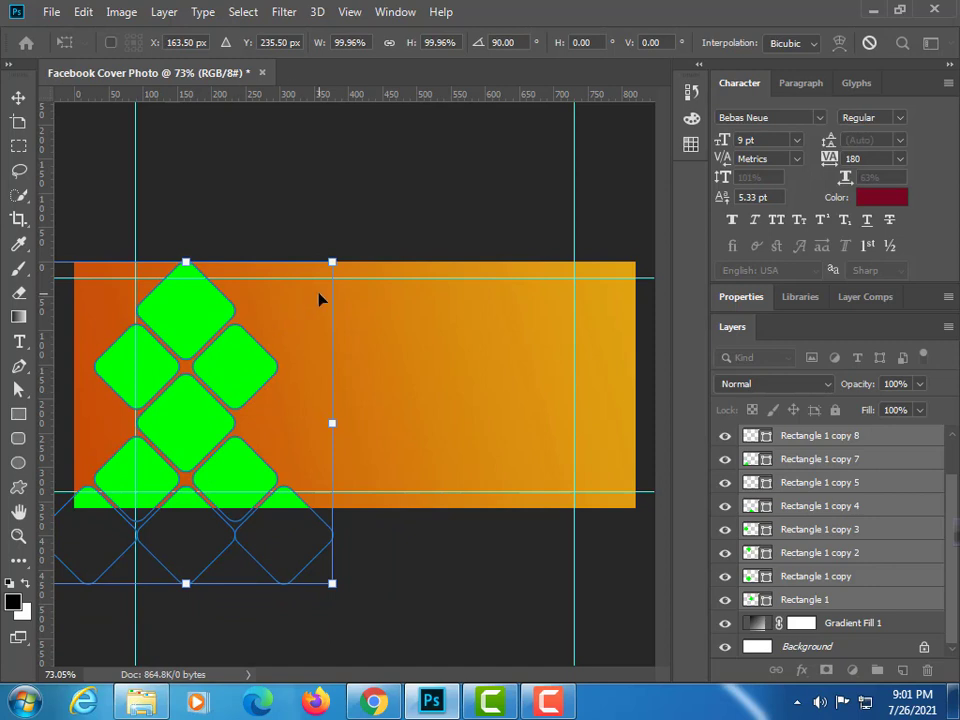
{"action": "key", "text": "Return"}
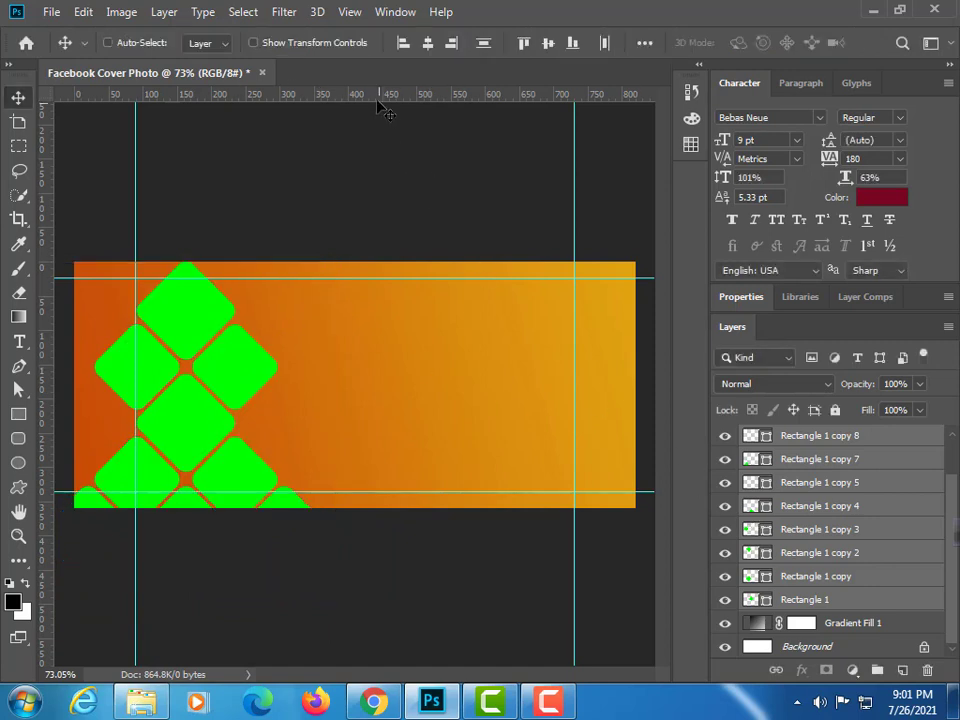
Step: Add a horizontal guide across the canvas's vertical middle, check its placement with a rectangular selection, and clear the selection
{"action": "left_click_drag", "start_coordinate": [377, 96], "coordinate": [354, 384]}
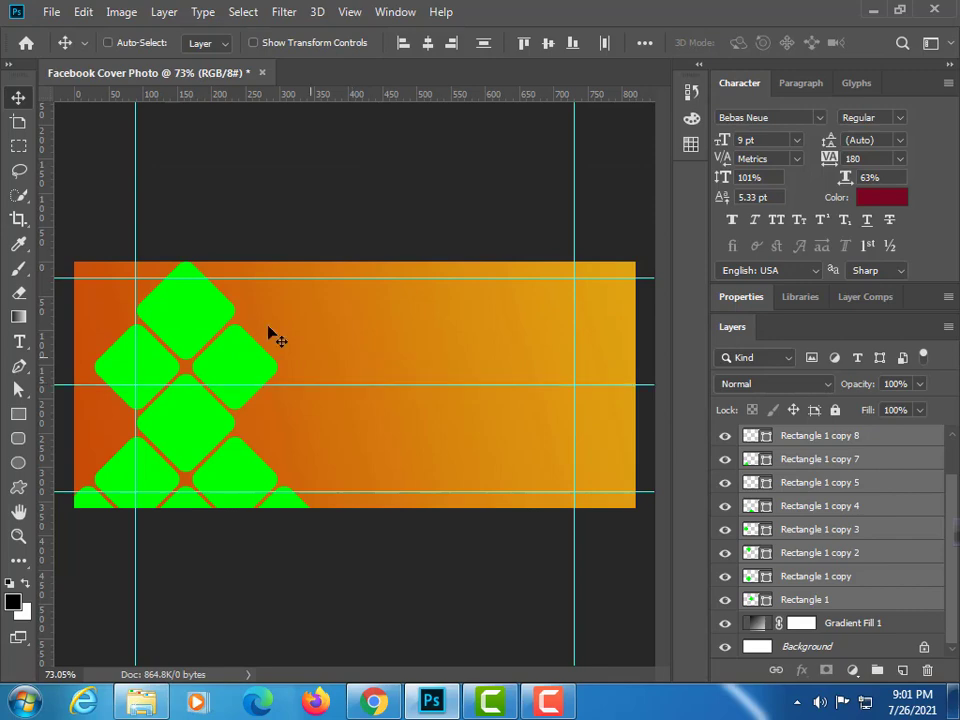
{"action": "left_click", "coordinate": [18, 121]}
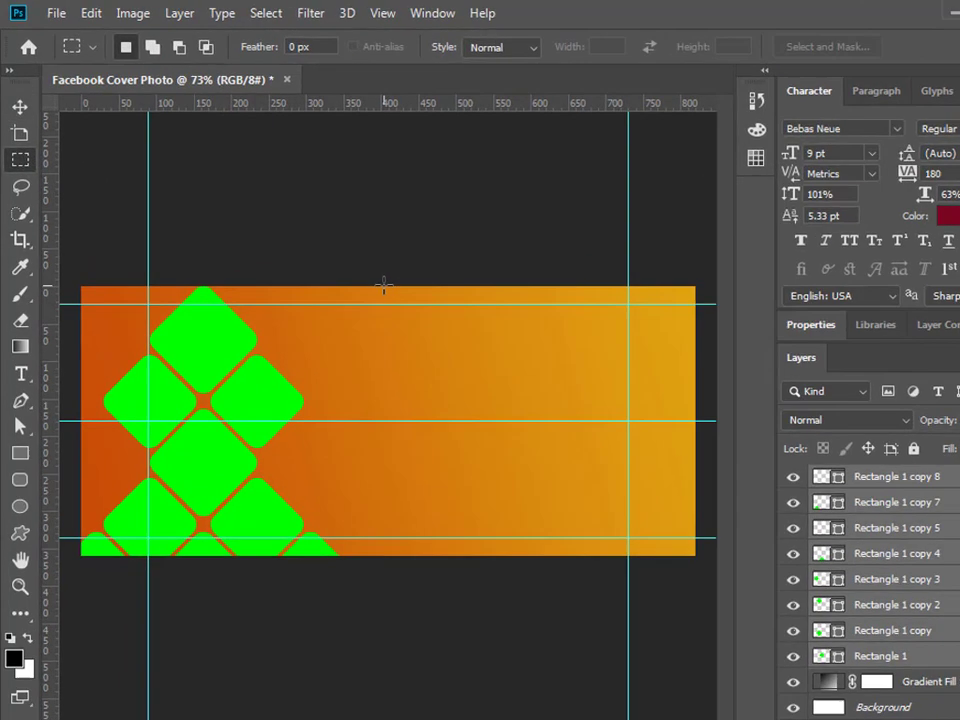
{"action": "left_click_drag", "start_coordinate": [384, 286], "coordinate": [424, 419]}
{"action": "left_click_drag", "start_coordinate": [501, 496], "coordinate": [480, 608]}
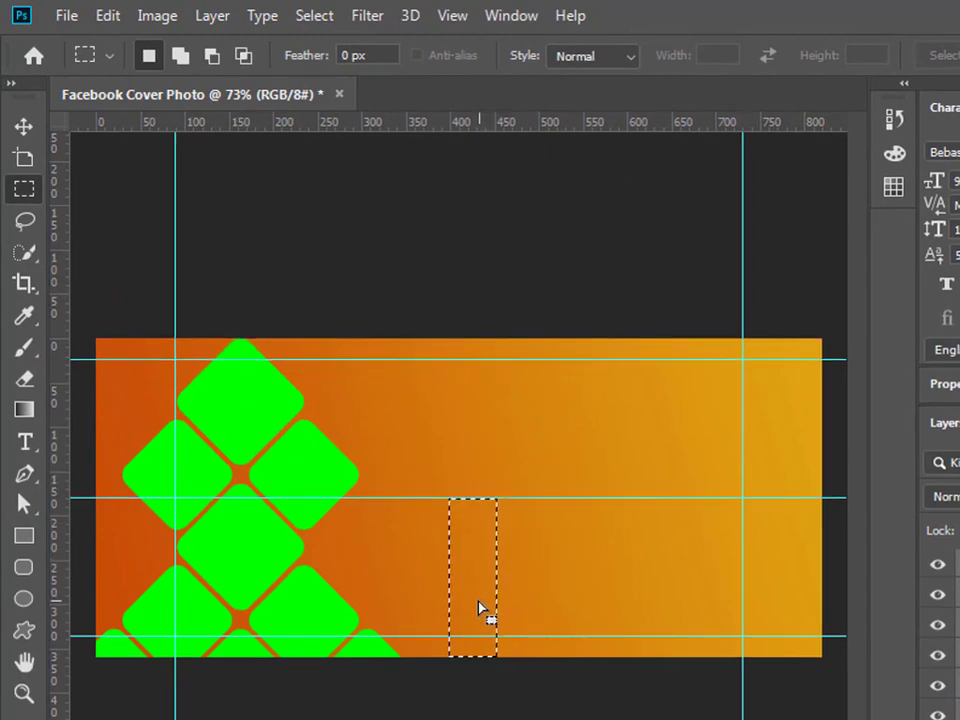
{"action": "key", "text": "ctrl+d"}
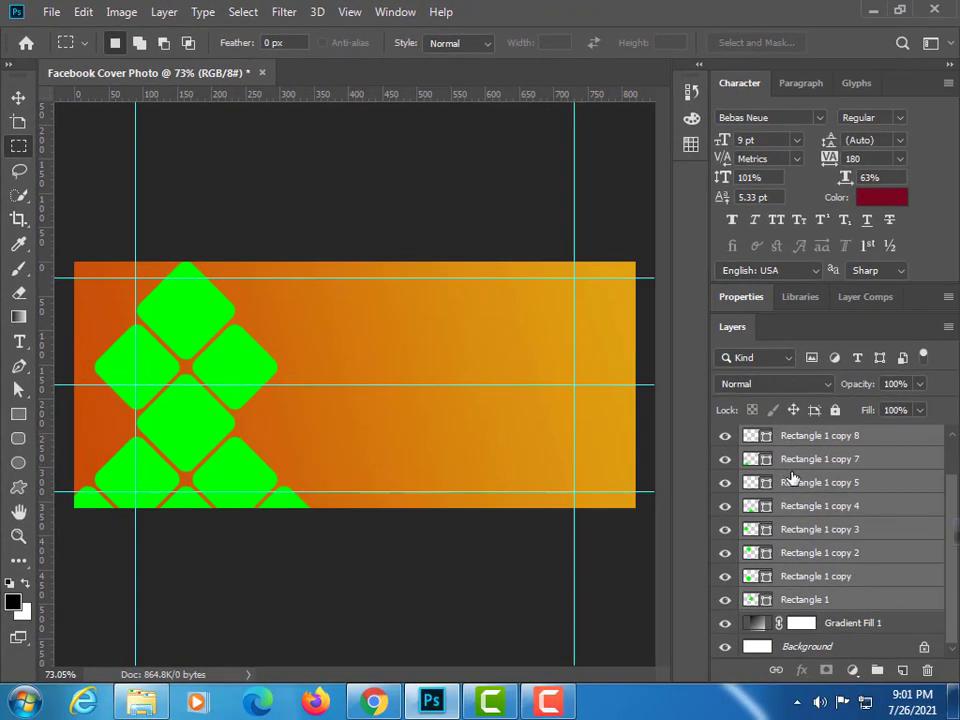
Step: Move all selected diamonds down about 23 px so the middle row of diamonds sits on the centre guide
{"action": "left_click", "coordinate": [18, 97]}
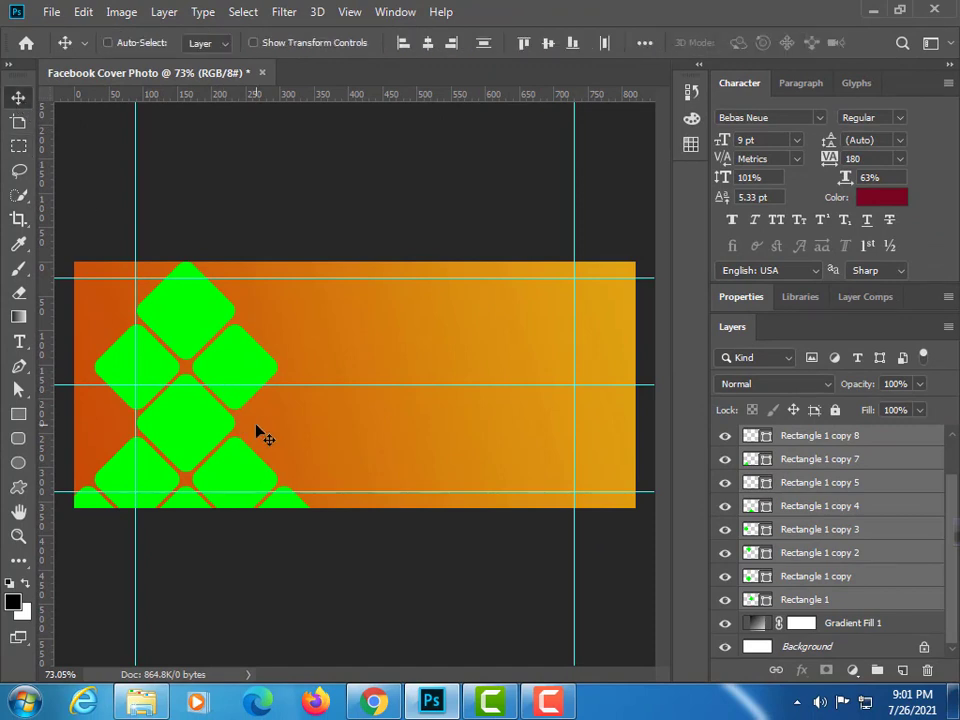
{"action": "key", "text": "ctrl+j"}
{"action": "key", "text": "shift+Down"}
{"action": "key", "text": "shift+Down"}
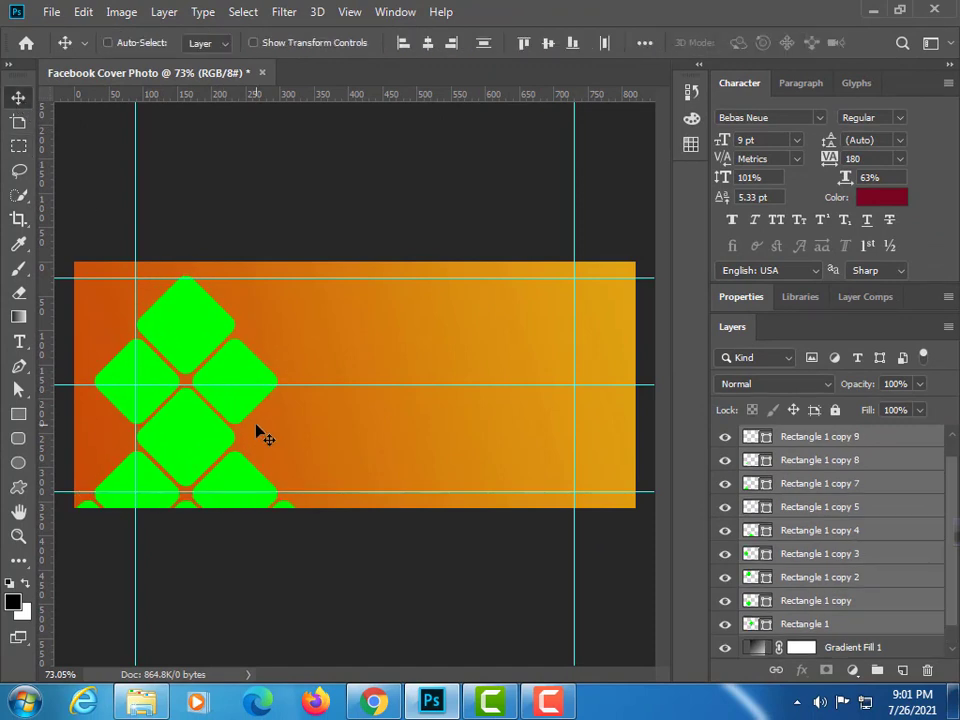
{"action": "key", "text": "Down"}
{"action": "key", "text": "Down"}
{"action": "key", "text": "Down"}
{"action": "key", "text": "Down"}
{"action": "key", "text": "Down"}
Step: Scale the selected diamonds together to about 93% and move them left to X 150 px
{"action": "key", "text": "ctrl+t"}
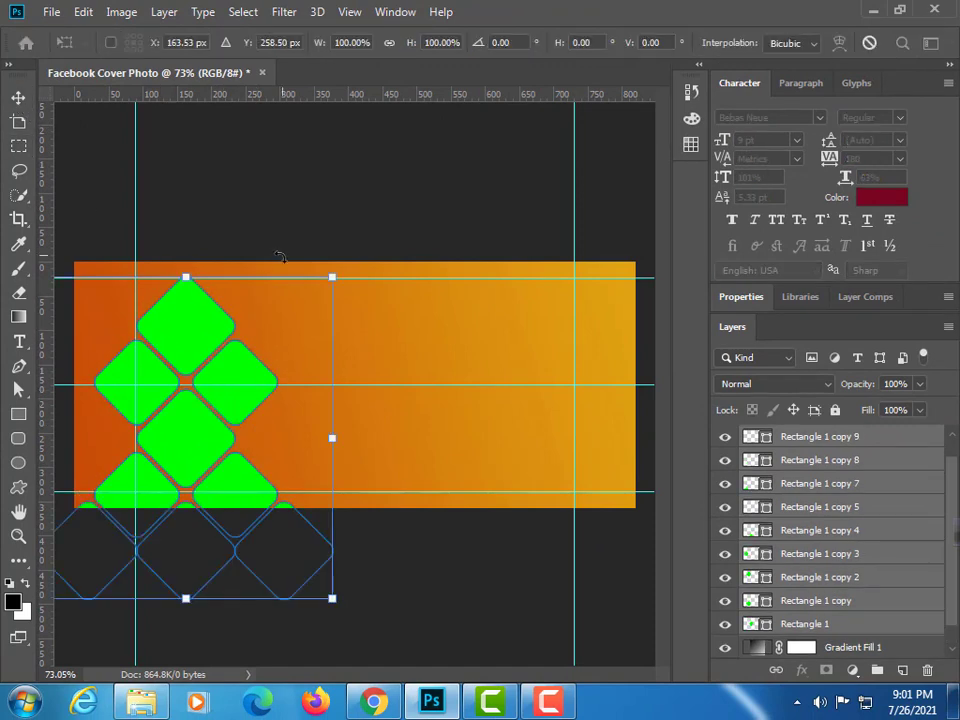
{"action": "left_click_drag", "start_coordinate": [332, 280], "coordinate": [323, 290]}
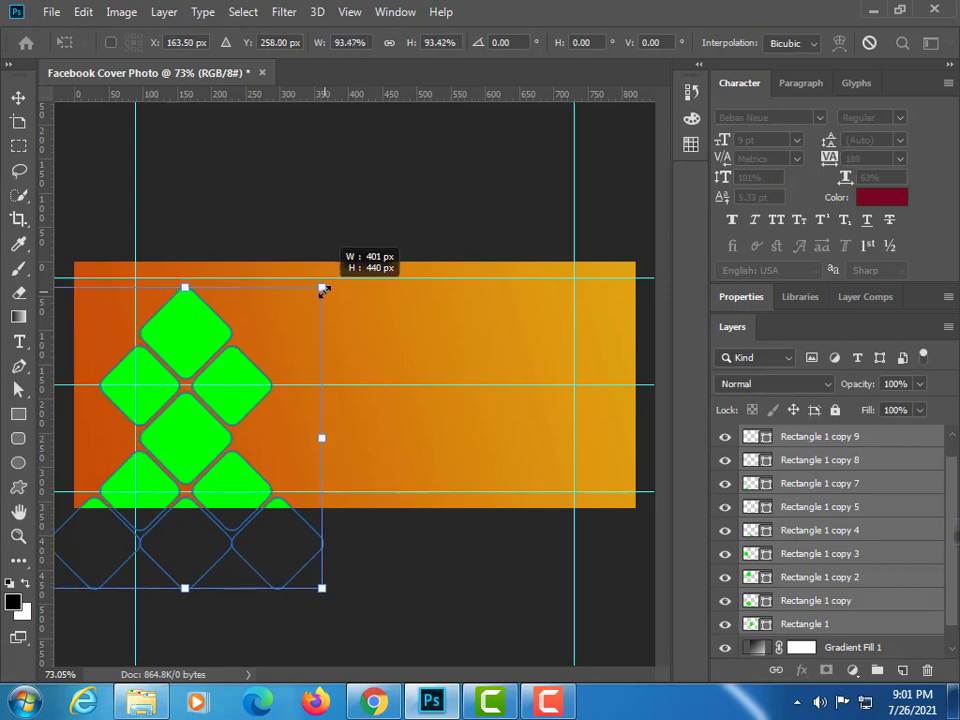
{"action": "left_click_drag", "start_coordinate": [325, 291], "coordinate": [324, 292]}
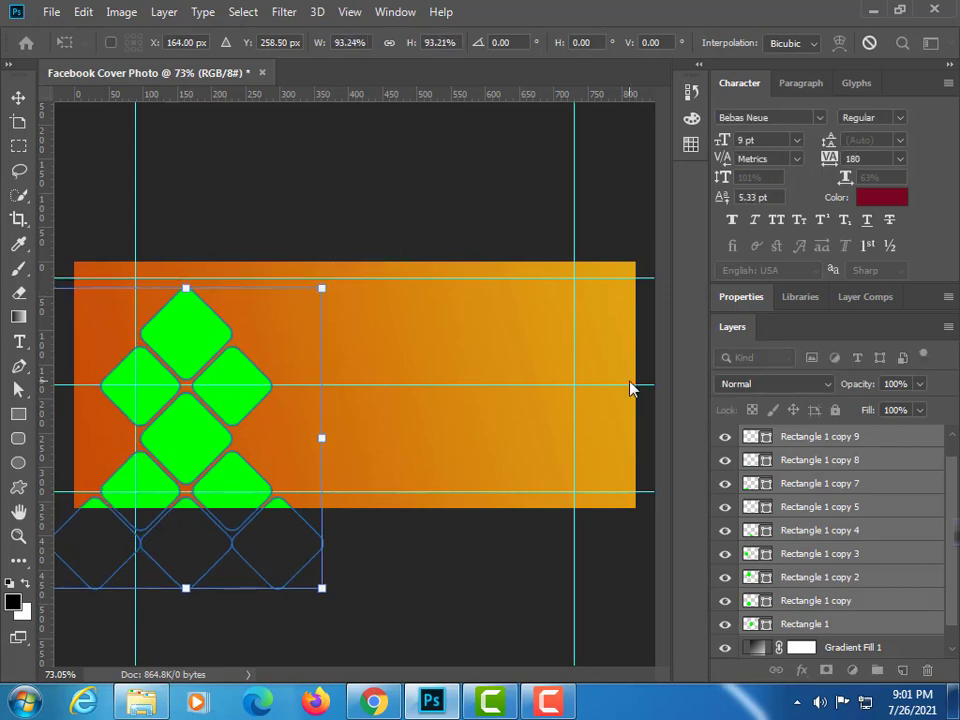
{"action": "key", "text": "Left"}
{"action": "key", "text": "Left"}
{"action": "key", "text": "Left"}
{"action": "key", "text": "Left"}
{"action": "key", "text": "Left"}
{"action": "key", "text": "Left"}
{"action": "key", "text": "Left"}
{"action": "key", "text": "Left"}
{"action": "key", "text": "Left"}
{"action": "key", "text": "Left"}
{"action": "key", "text": "Left"}
{"action": "key", "text": "Left"}
{"action": "key", "text": "Left"}
{"action": "key", "text": "Left"}
{"action": "key", "text": "Return"}
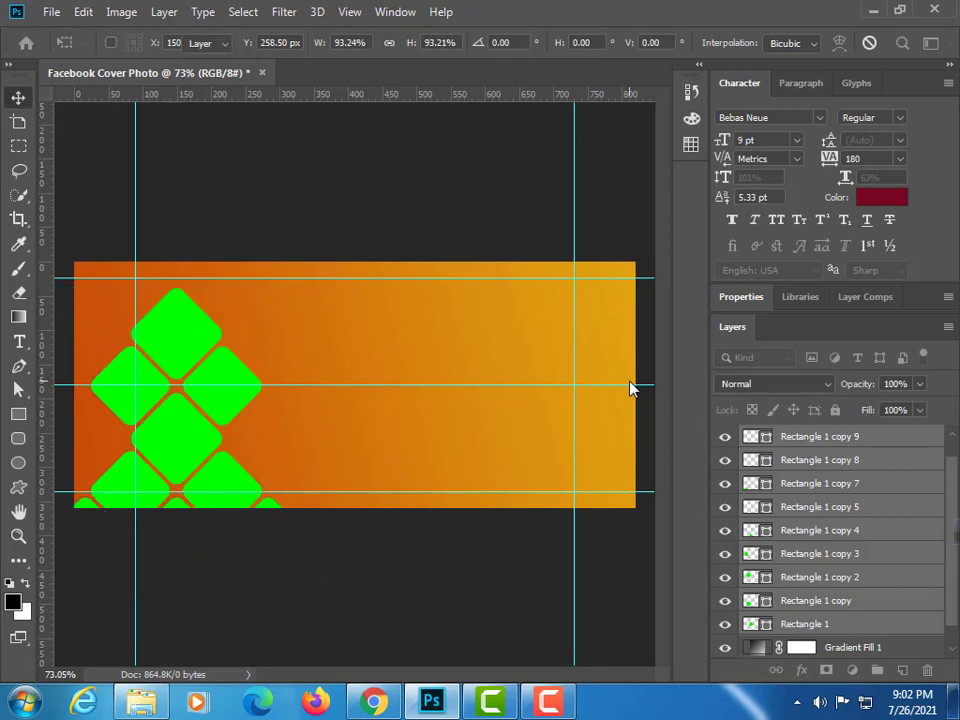
Step: Show the hidden diamond Rectangle 1 copy 6 and move it onto the centre guide, to the right of the diamond group
{"action": "scroll", "coordinate": [896, 565], "scroll_direction": "up", "scroll_amount": 1}
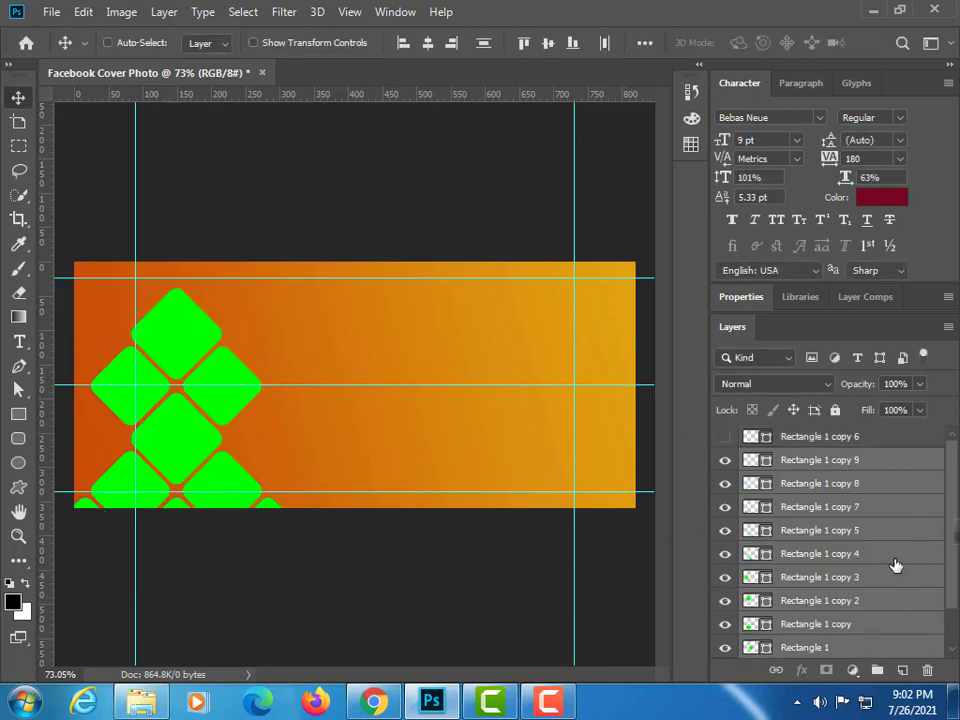
{"action": "left_click", "coordinate": [725, 437]}
{"action": "left_click", "coordinate": [820, 437]}
{"action": "left_click_drag", "start_coordinate": [536, 439], "coordinate": [374, 496]}
{"action": "key", "text": "z"}
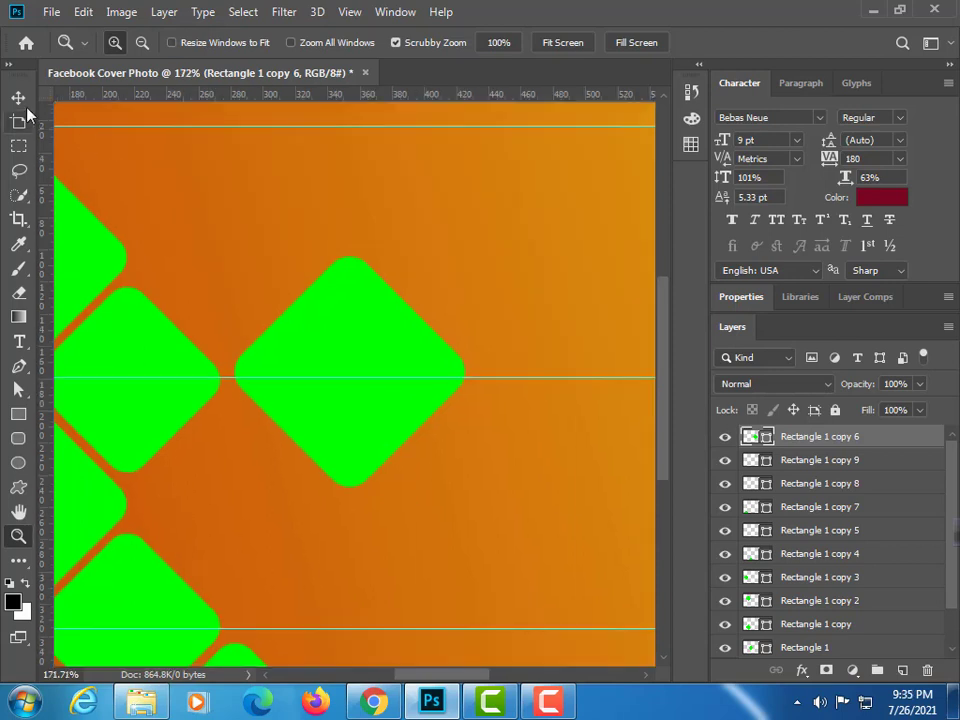
{"action": "left_click", "coordinate": [18, 97]}
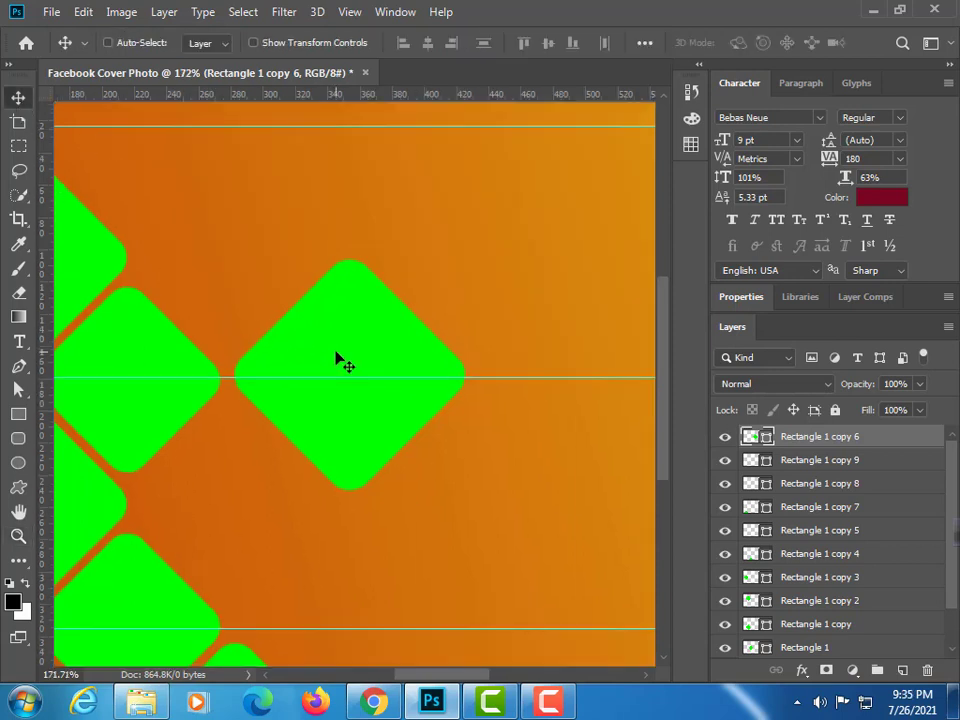
Step: Scale Rectangle 1 copy 6 about its centre to about 73%, centred at X 355 px, Y 181 px
{"action": "key", "text": "ctrl+t"}
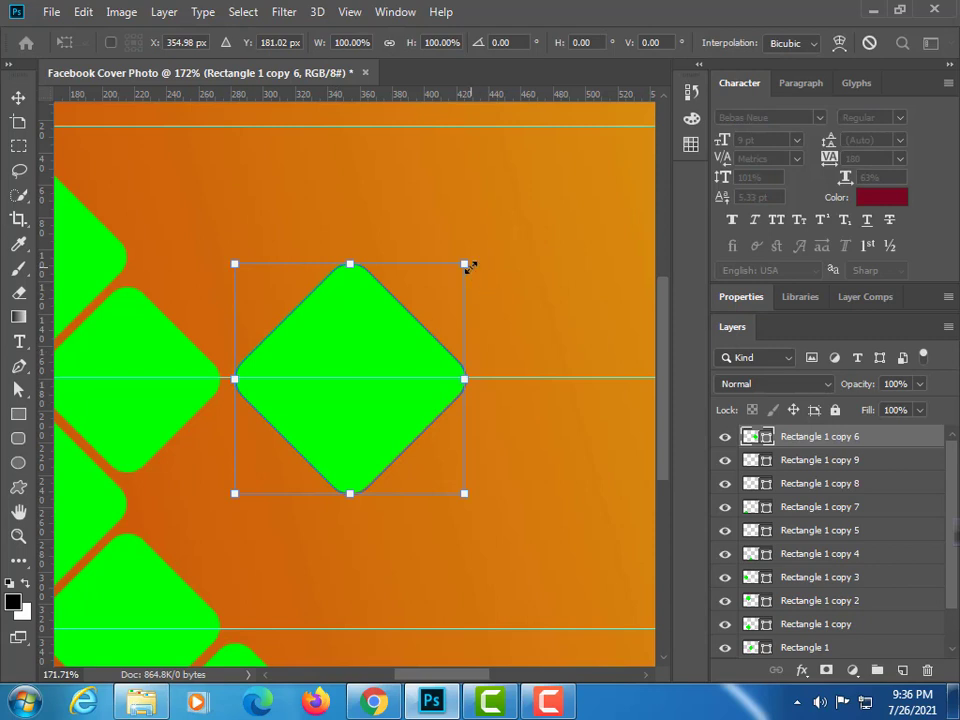
{"action": "left_click_drag", "start_coordinate": [466, 267], "coordinate": [438, 298]}
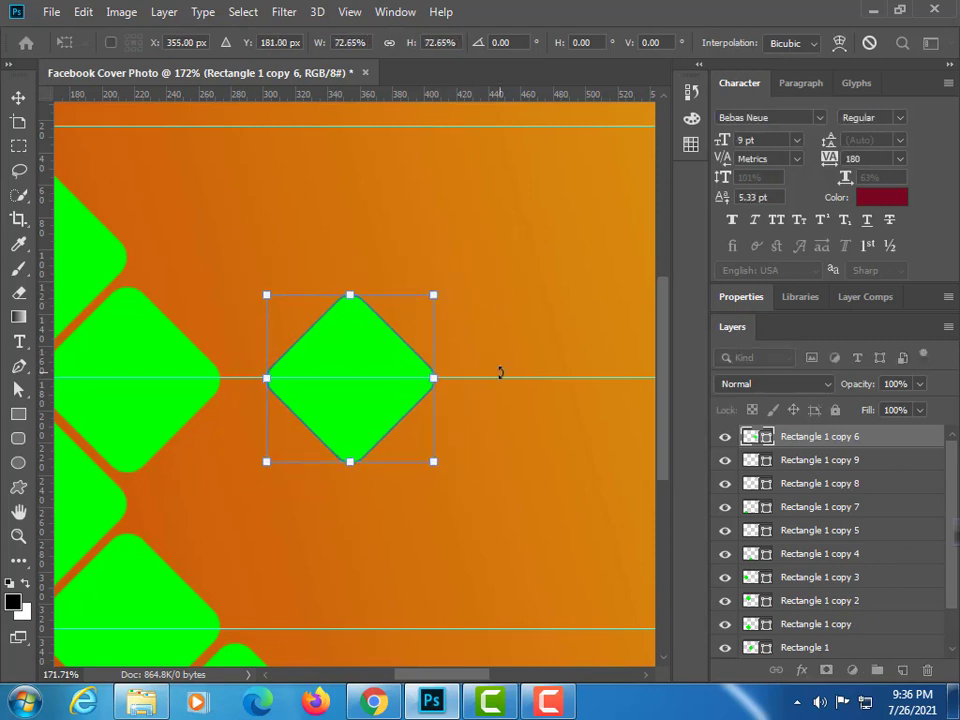
{"action": "key", "text": "Return"}
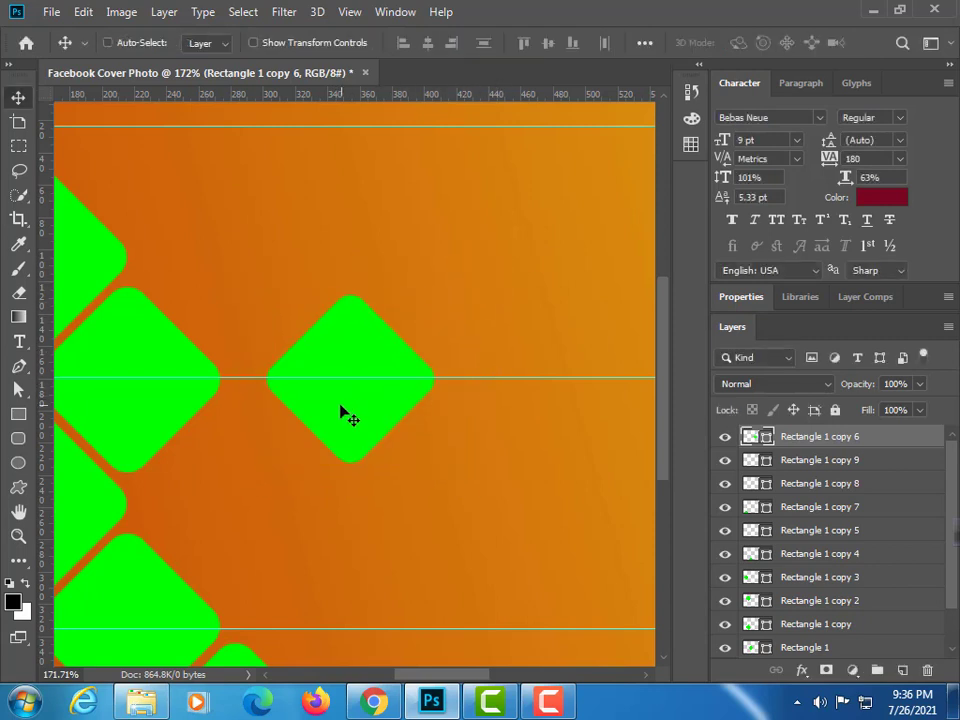
Step: Duplicate that diamond to its right along the guide, scale the copy to about 62%, and centre it at X 459 px, Y 181 px
{"action": "left_click_drag", "start_coordinate": [347, 409], "coordinate": [533, 411]}
{"action": "key", "text": "ctrl+t"}
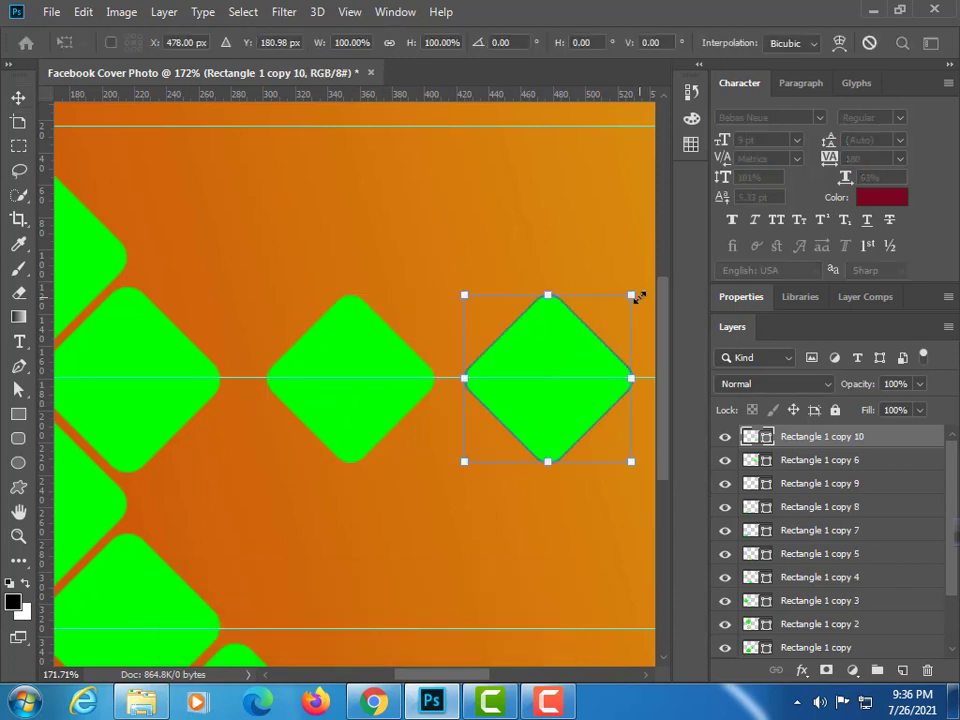
{"action": "left_click_drag", "start_coordinate": [634, 298], "coordinate": [616, 341]}
{"action": "left_click_drag", "start_coordinate": [565, 400], "coordinate": [535, 405]}
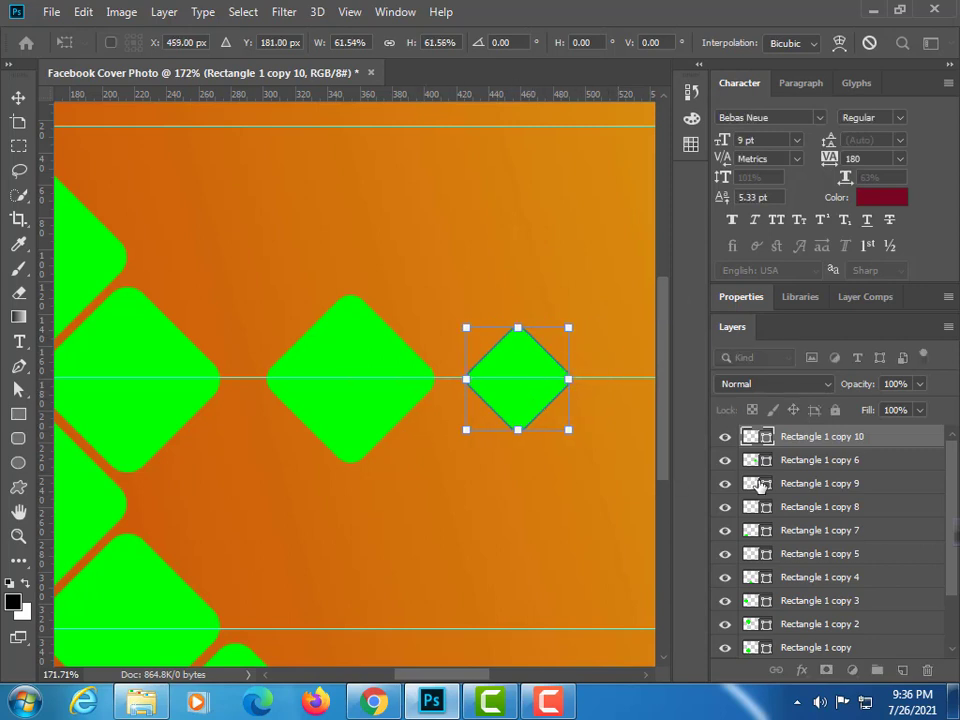
{"action": "key", "text": "Return"}
Step: Select the two separate diamonds on the centre guide and move them about 10 px left towards the diamond group
{"action": "left_click", "coordinate": [831, 463], "text": "ctrl"}
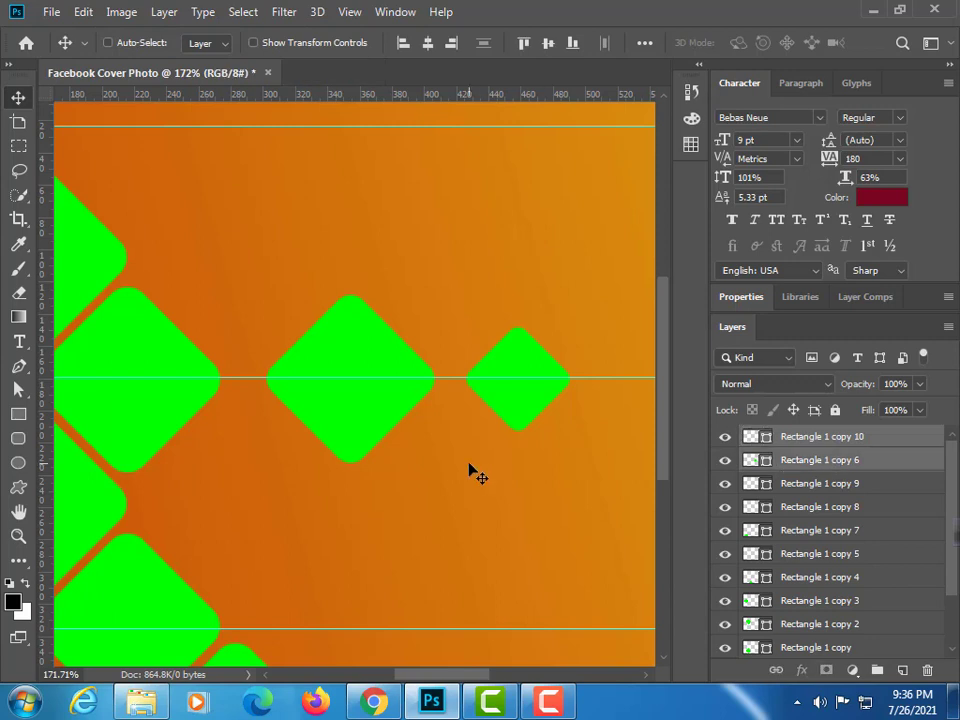
{"action": "key", "text": "Left"}
{"action": "key", "text": "Left"}
{"action": "key", "text": "Left"}
{"action": "key", "text": "Left"}
{"action": "key", "text": "Left"}
{"action": "key", "text": "Left"}
{"action": "key", "text": "Left"}
{"action": "key", "text": "Left"}
{"action": "key", "text": "Left"}
{"action": "key", "text": "Left"}
{"action": "key", "text": "Left"}
{"action": "key", "text": "Left"}
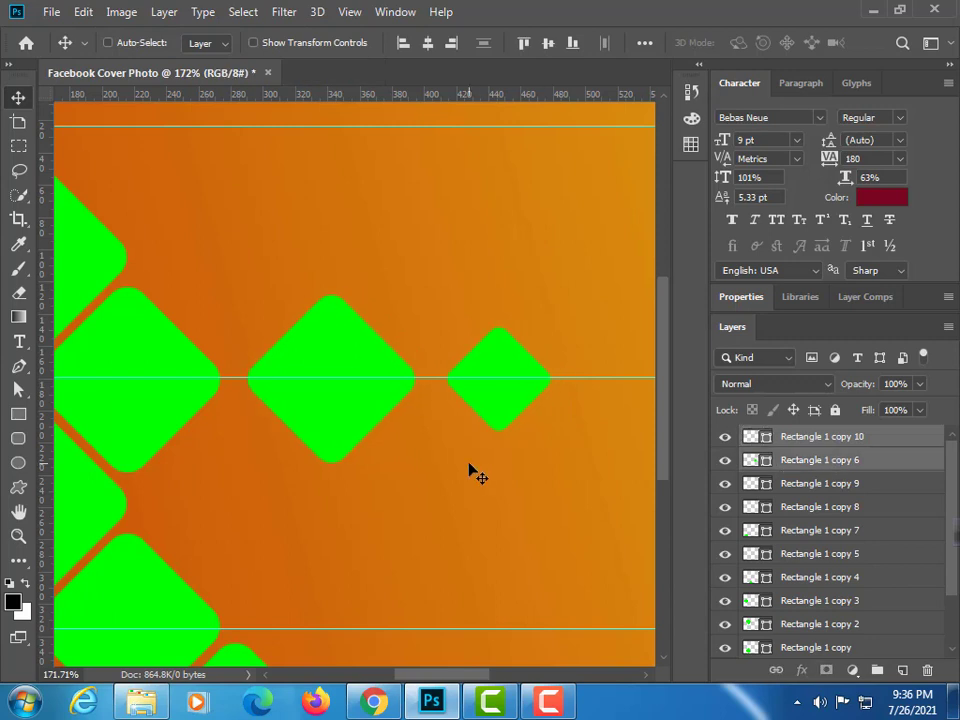
{"action": "key", "text": "Right"}
{"action": "key", "text": "Right"}
{"action": "key", "text": "z"}
{"action": "left_click_drag", "start_coordinate": [505, 436], "coordinate": [388, 439]}
{"action": "key", "text": "space"}
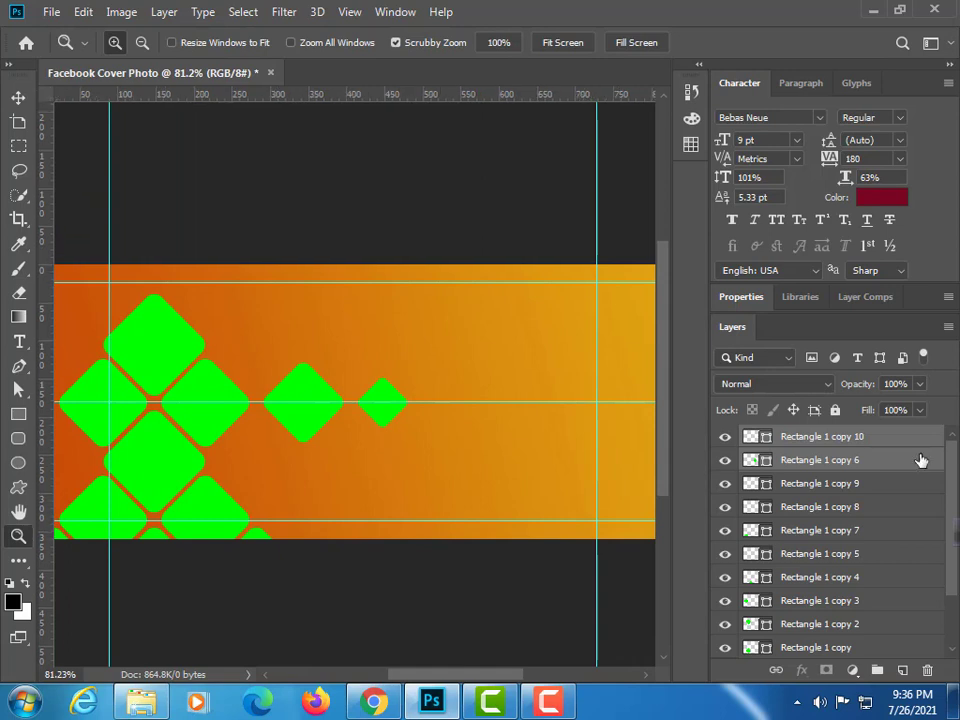
Step: Put all the diamond layers, from Rectangle 1 copy 10 to Rectangle 1, into one group and duplicate the group
{"action": "left_click", "coordinate": [840, 437]}
{"action": "scroll", "coordinate": [870, 500], "scroll_direction": "down", "scroll_amount": 2}
{"action": "left_click", "coordinate": [815, 599], "text": "shift"}
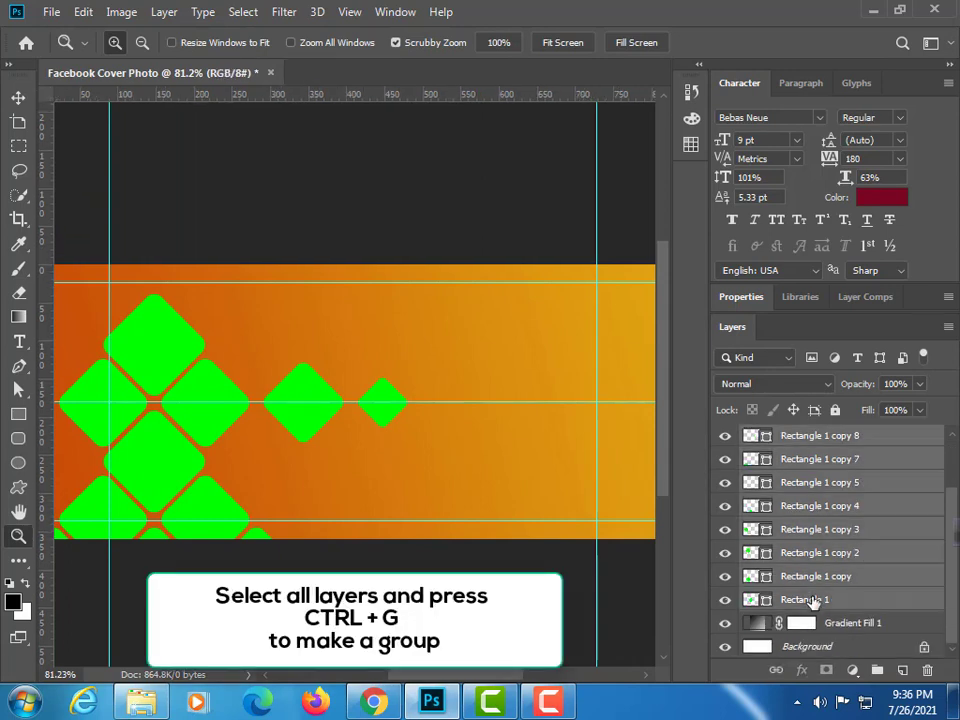
{"action": "key", "text": "ctrl+g"}
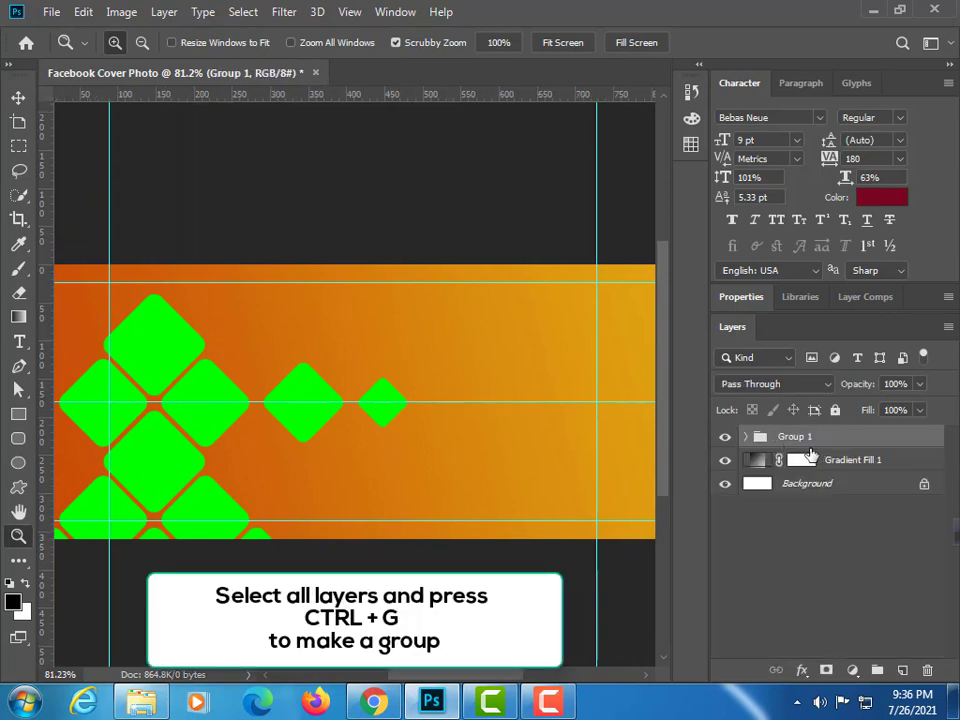
{"action": "left_click_drag", "start_coordinate": [834, 440], "coordinate": [900, 670]}
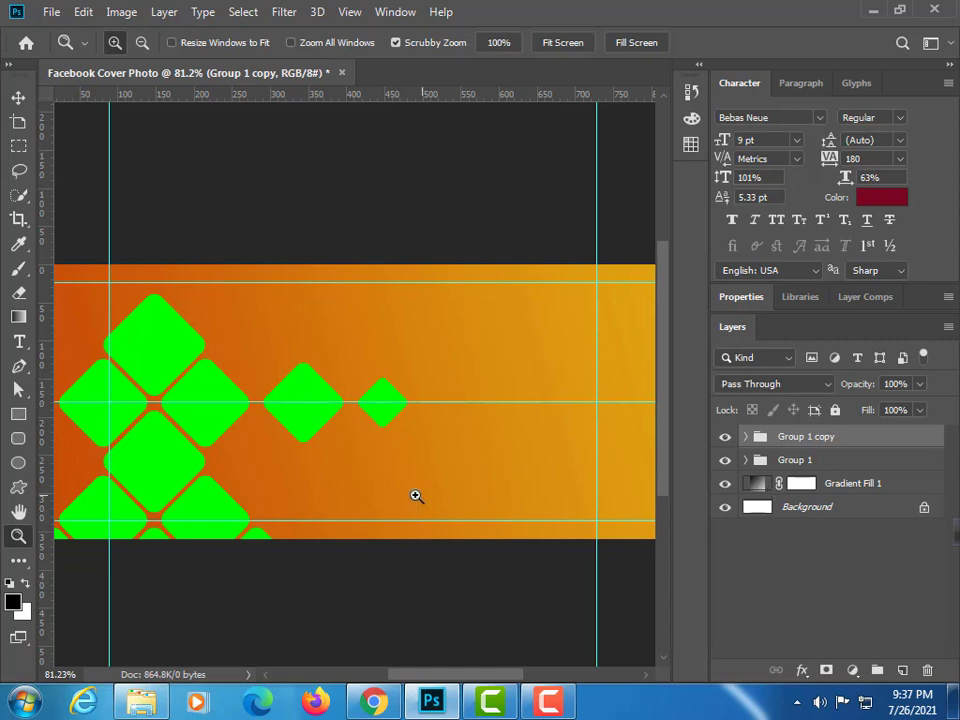
Step: Draw a rectangle about 237 × 132 px between the smallest diamond and the right guide, and set its two left corner radii to 70 px
{"action": "key", "text": "u"}
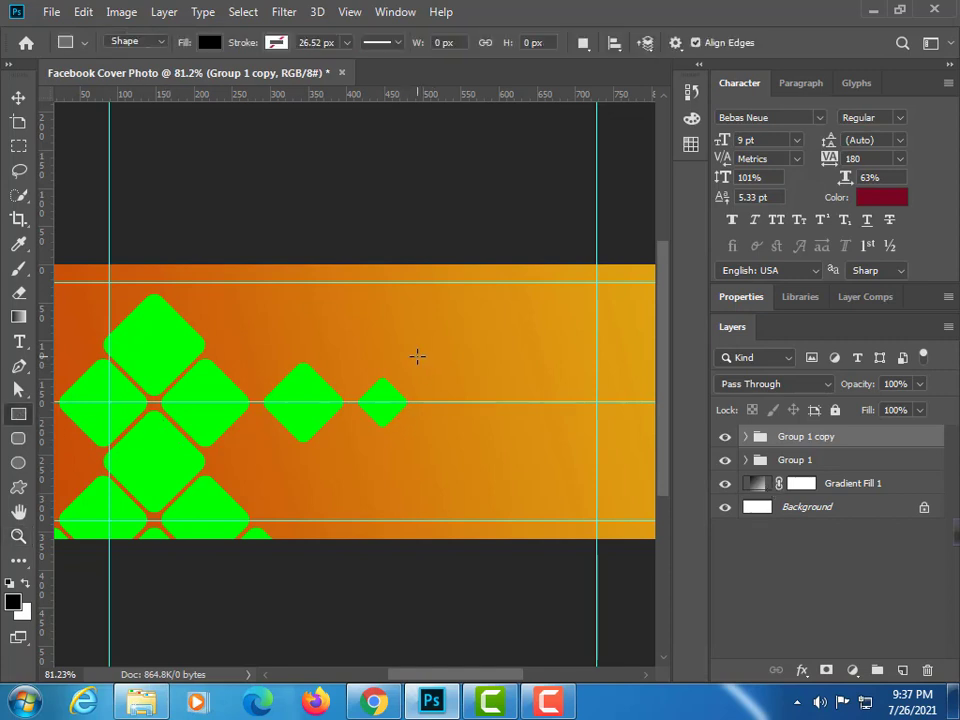
{"action": "left_click_drag", "start_coordinate": [417, 356], "coordinate": [595, 451]}
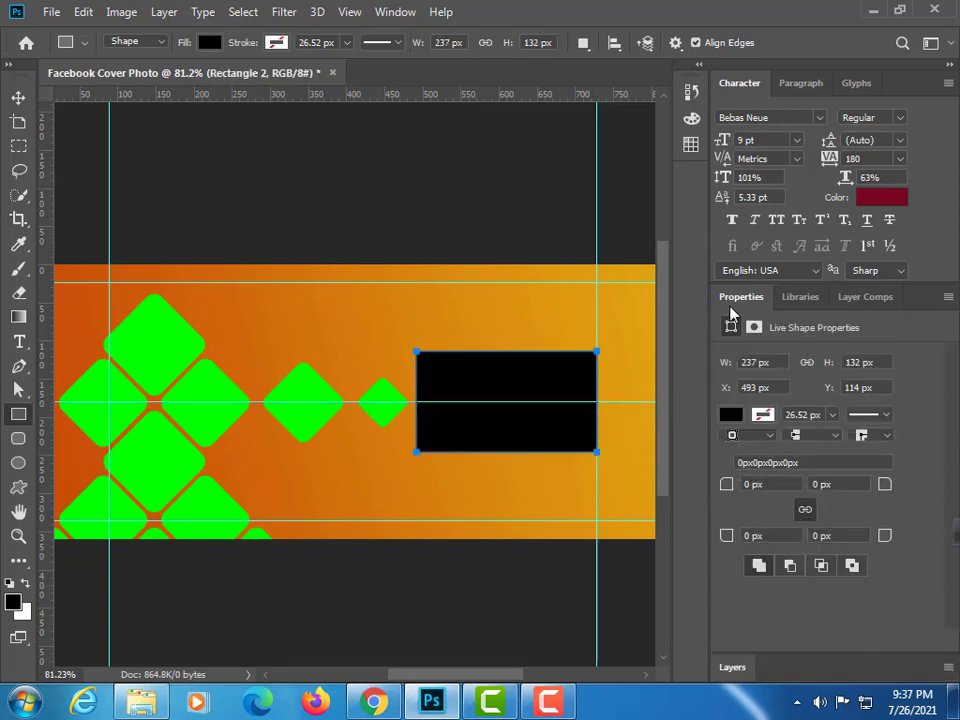
{"action": "left_click", "coordinate": [748, 484]}
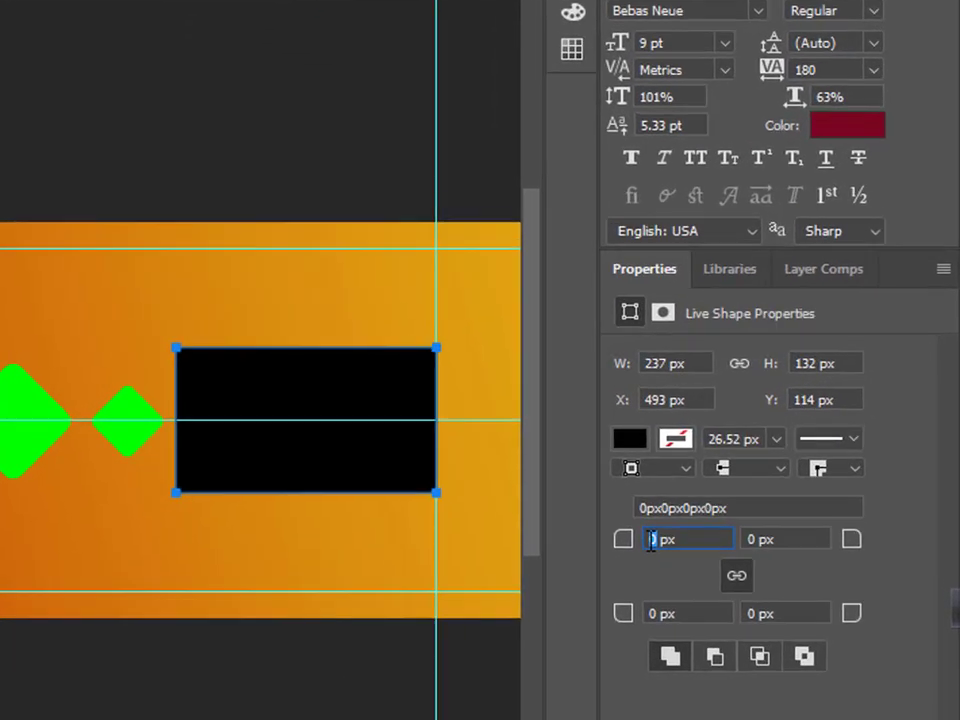
{"action": "type", "text": "70"}
{"action": "key", "text": "Return"}
{"action": "left_click", "coordinate": [662, 614]}
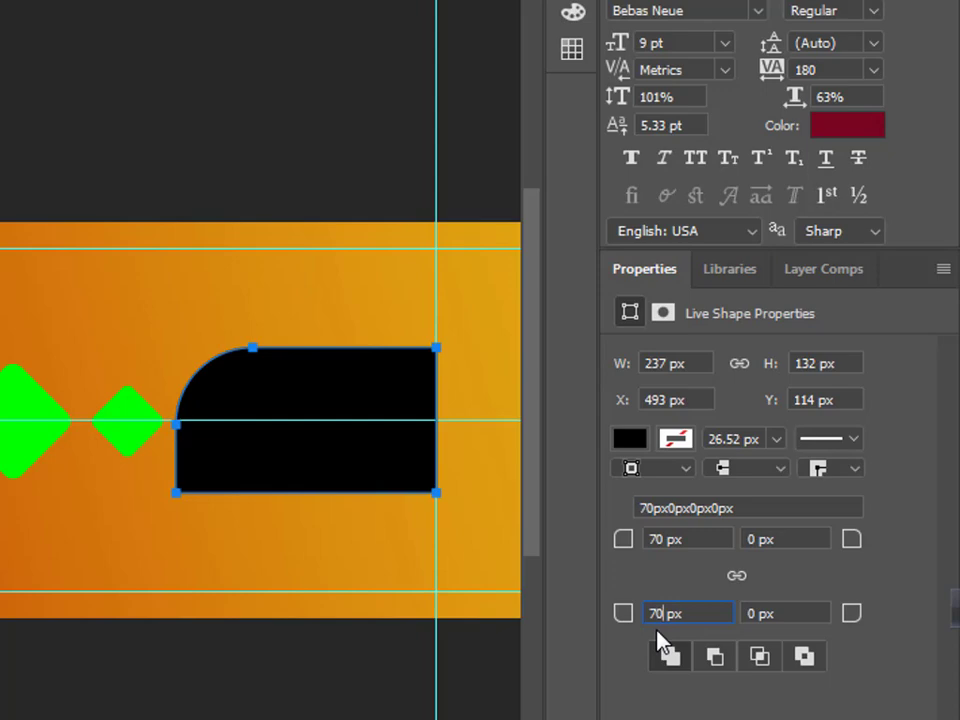
{"action": "key", "text": "Return"}
Step: Change the new shape's fill from black to cyan
{"action": "left_click", "coordinate": [630, 439]}
{"action": "left_click", "coordinate": [743, 420]}
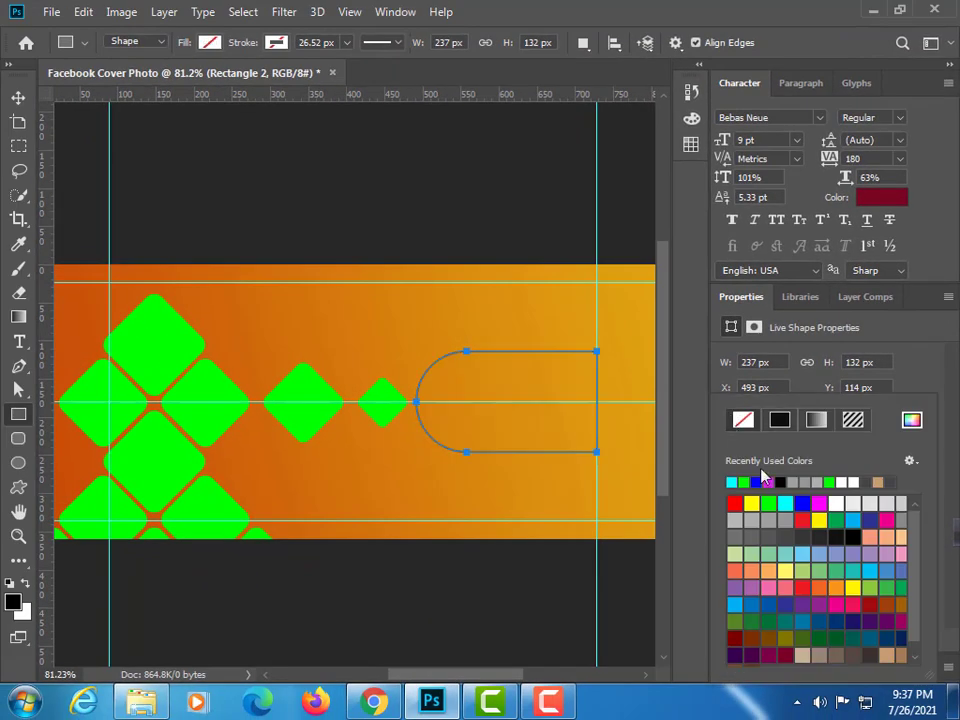
{"action": "left_click", "coordinate": [788, 501]}
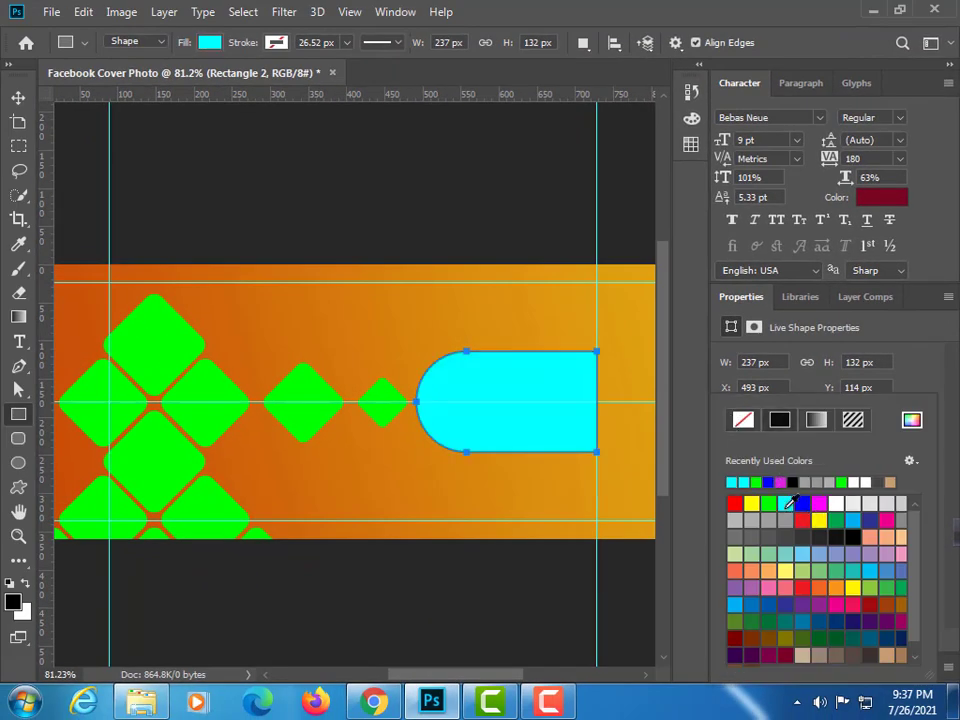
Step: Place the BD design Logo file in the document as an embedded object
{"action": "left_click", "coordinate": [18, 97]}
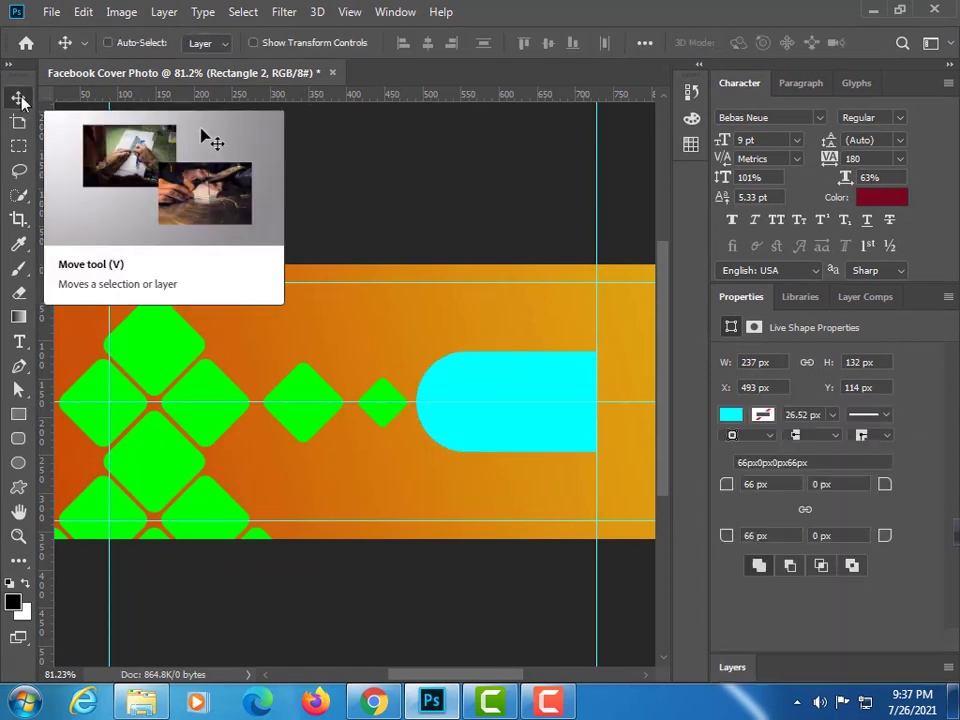
{"action": "left_click", "coordinate": [50, 14]}
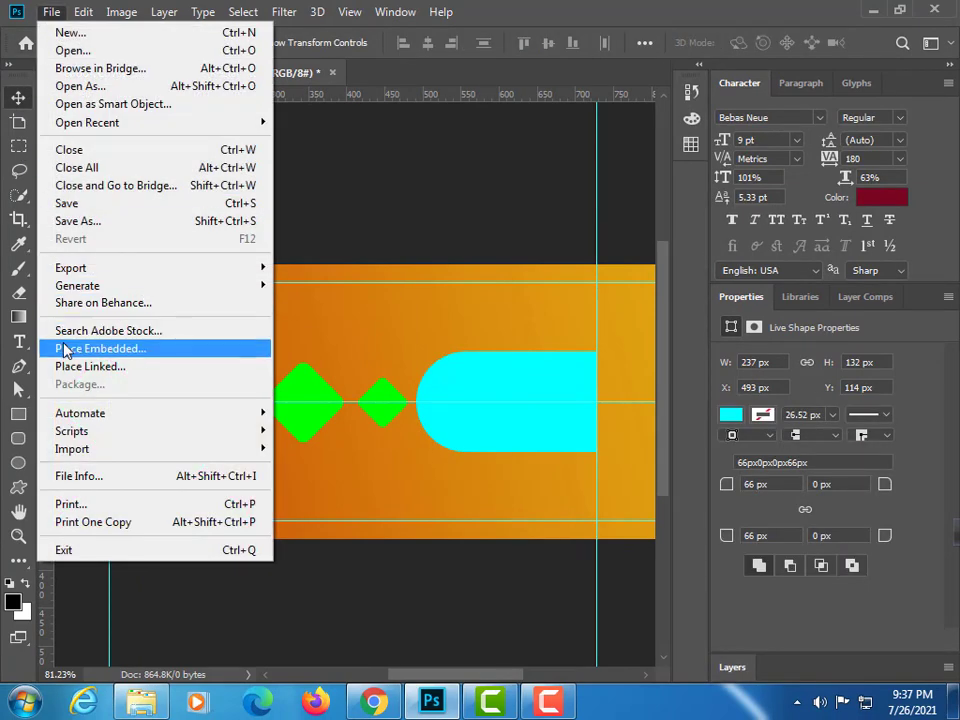
{"action": "left_click", "coordinate": [63, 344]}
{"action": "left_click", "coordinate": [296, 285]}
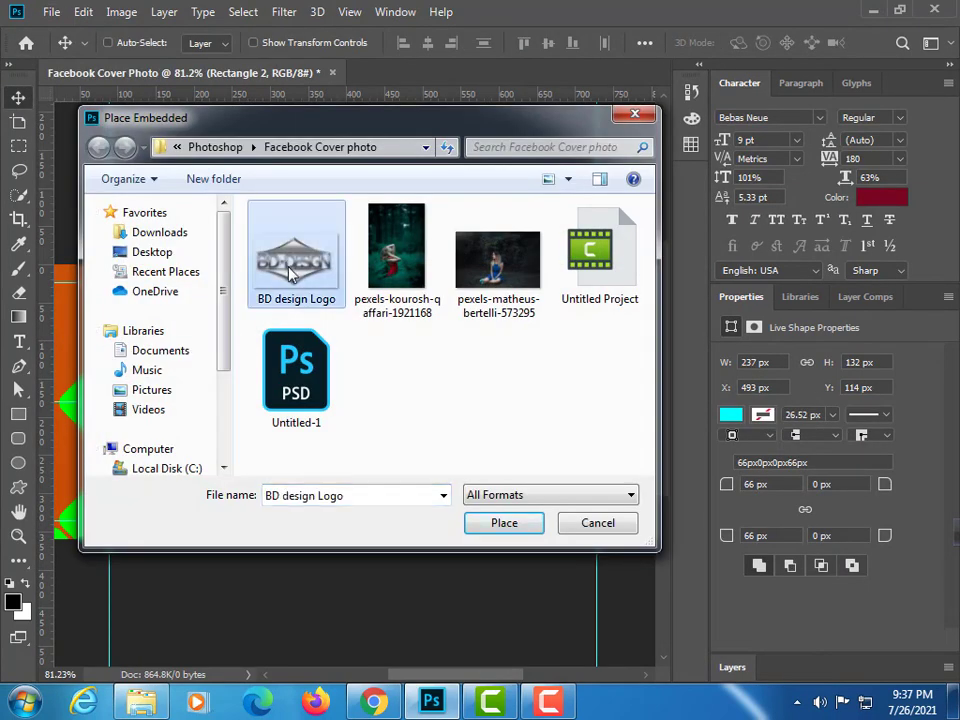
{"action": "left_click", "coordinate": [512, 524]}
Step: Scale the placed logo to about 14% and position it inside the cyan shape at X 518 px, Y 124 px
{"action": "left_click_drag", "start_coordinate": [566, 266], "coordinate": [485, 384]}
{"action": "left_click_drag", "start_coordinate": [360, 379], "coordinate": [522, 375]}
{"action": "left_click_drag", "start_coordinate": [613, 336], "coordinate": [596, 356]}
{"action": "key", "text": "Left"}
{"action": "key", "text": "Down"}
{"action": "key", "text": "Down"}
{"action": "key", "text": "Down"}
{"action": "key", "text": "Down"}
{"action": "key", "text": "Down"}
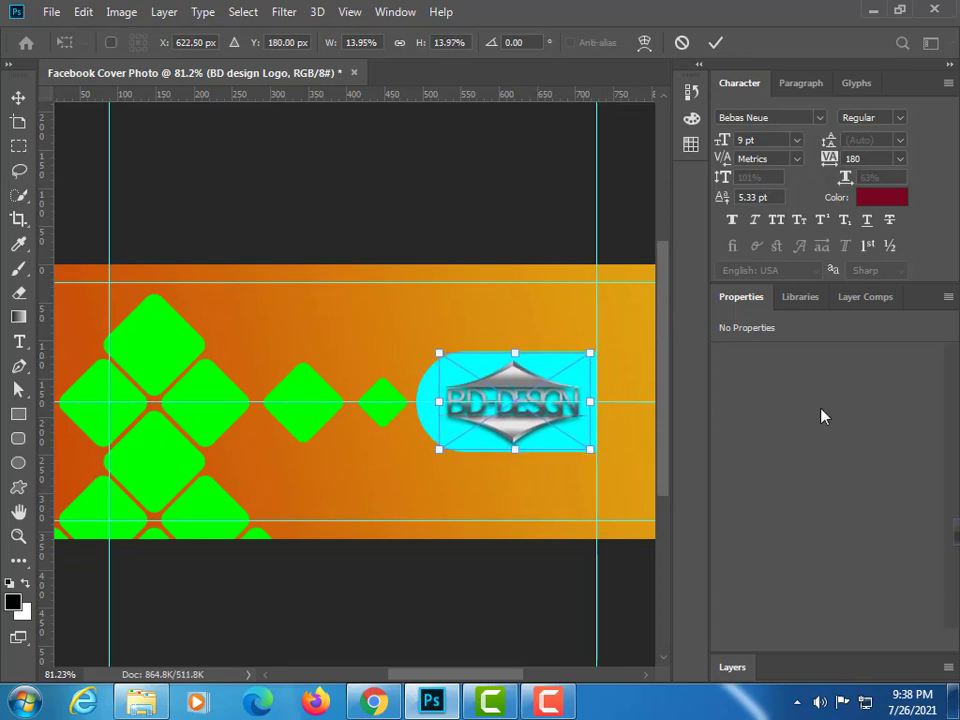
{"action": "key", "text": "Left"}
{"action": "key", "text": "Left"}
{"action": "key", "text": "Left"}
{"action": "key", "text": "Left"}
{"action": "key", "text": "Left"}
{"action": "key", "text": "Return"}
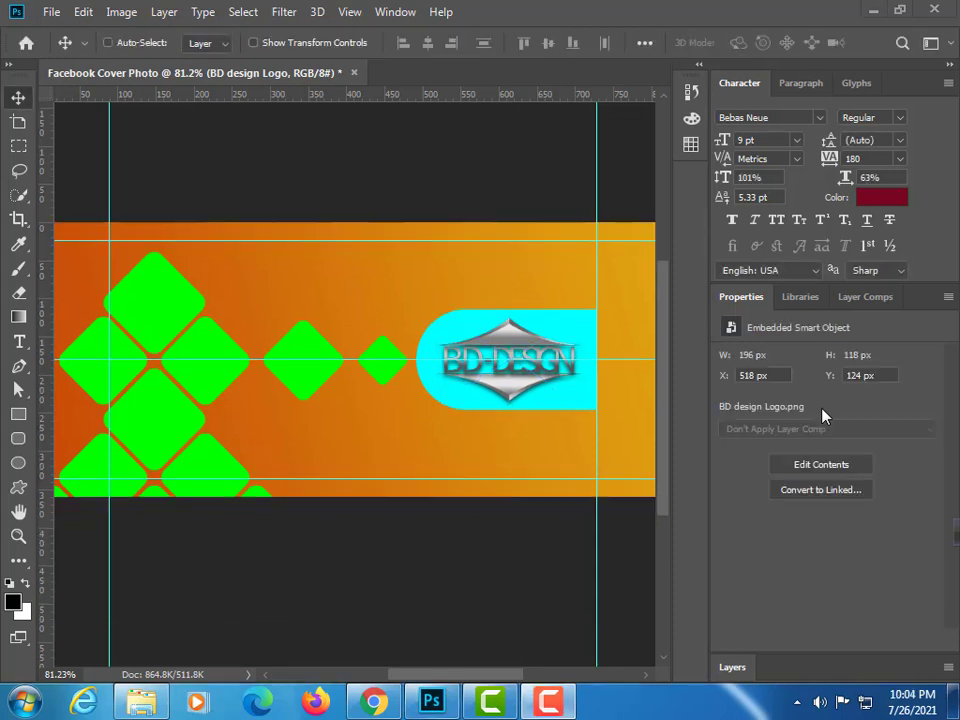
Step: Place the Pexels 1921168 photo of the woman in red as an embedded object directly above the Group 1 copy layer
{"action": "left_click", "coordinate": [731, 668]}
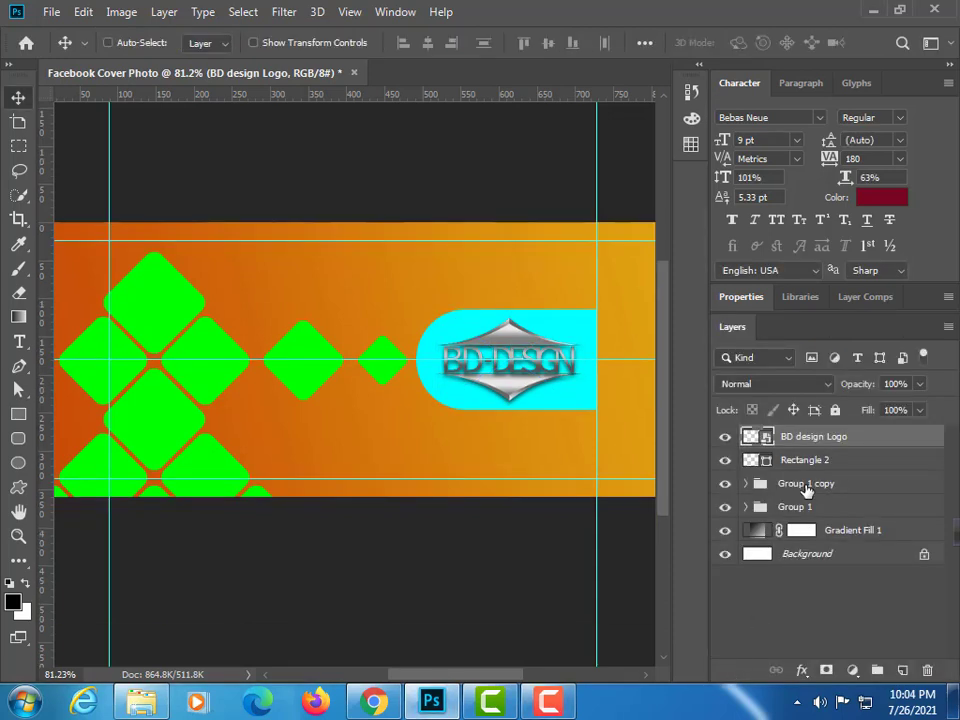
{"action": "left_click", "coordinate": [806, 484]}
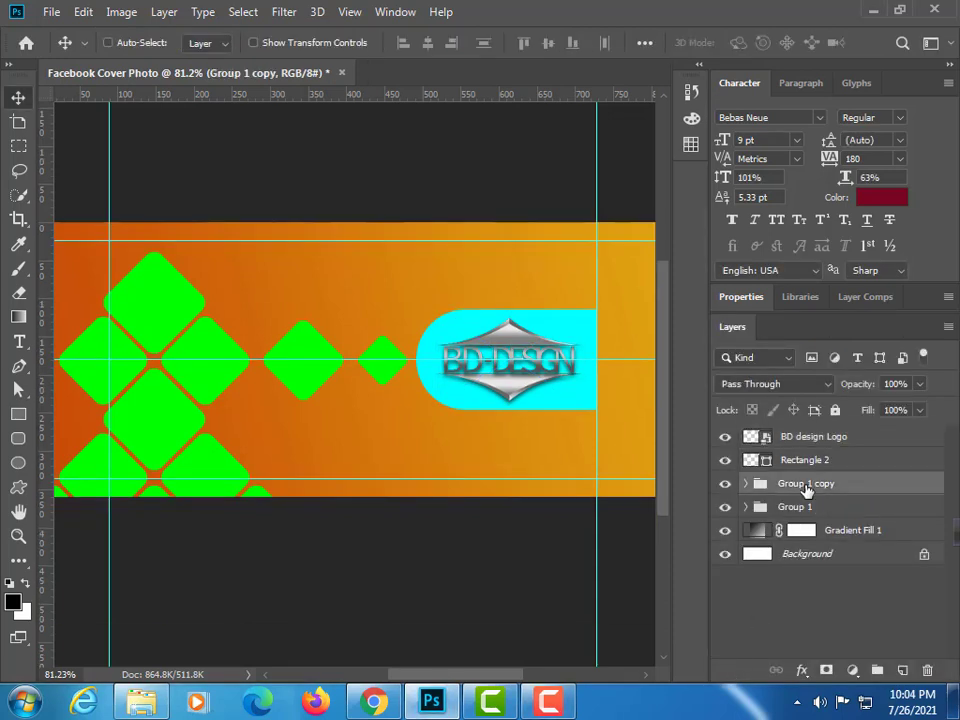
{"action": "left_click", "coordinate": [51, 12]}
{"action": "left_click", "coordinate": [60, 349]}
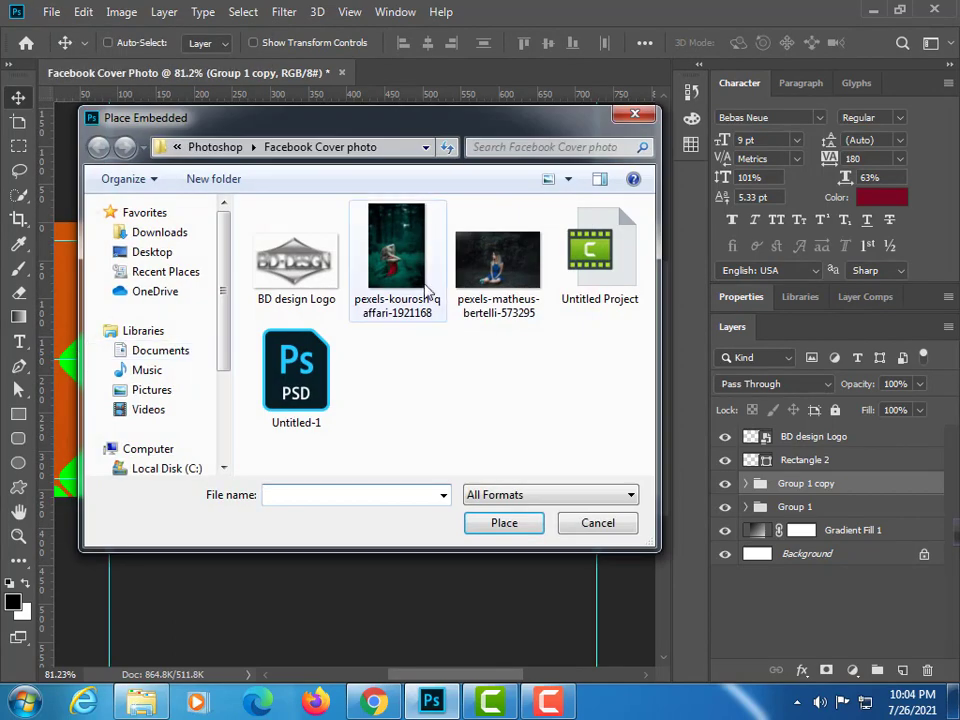
{"action": "left_click", "coordinate": [390, 262]}
{"action": "left_click", "coordinate": [501, 523]}
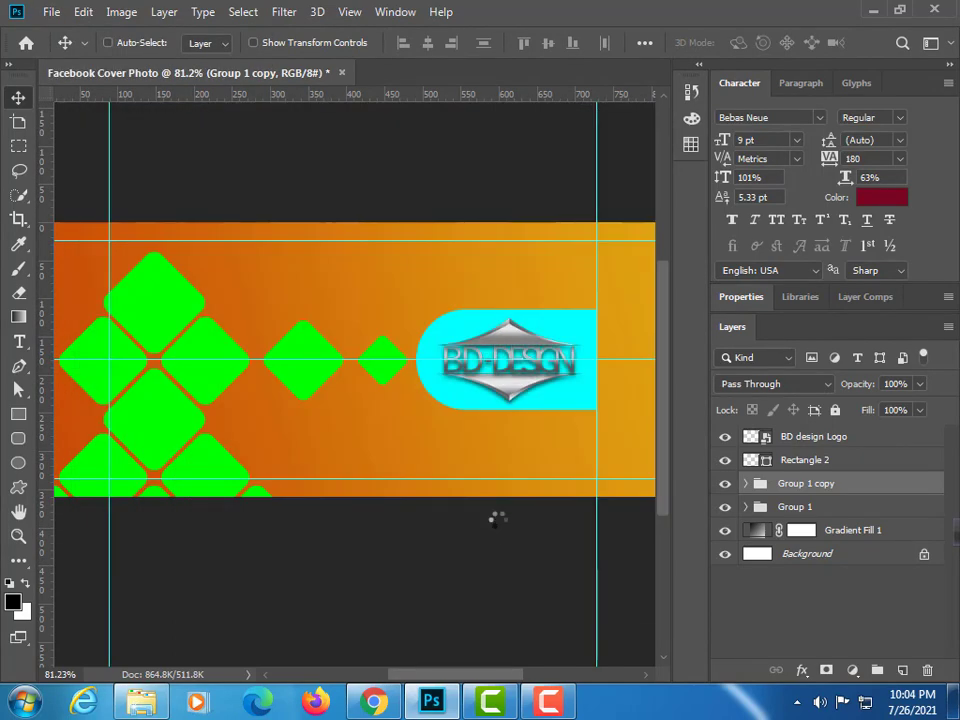
Step: Scale the placed photo to about 3.4% and position it over the diamond pattern so it covers the cover's full height
{"action": "left_click_drag", "start_coordinate": [445, 499], "coordinate": [615, 637]}
{"action": "left_click_drag", "start_coordinate": [440, 325], "coordinate": [176, 84]}
{"action": "scroll", "coordinate": [366, 568], "scroll_direction": "up", "scroll_amount": 6}
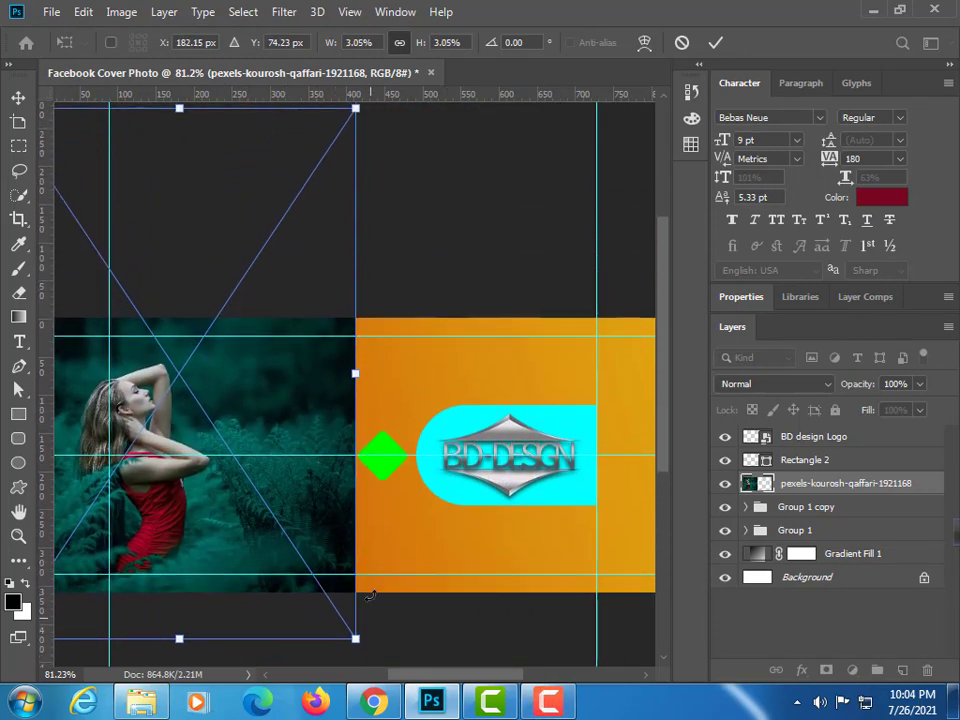
{"action": "left_click_drag", "start_coordinate": [356, 639], "coordinate": [395, 683]}
{"action": "left_click_drag", "start_coordinate": [258, 480], "coordinate": [241, 427]}
{"action": "key", "text": "Return"}
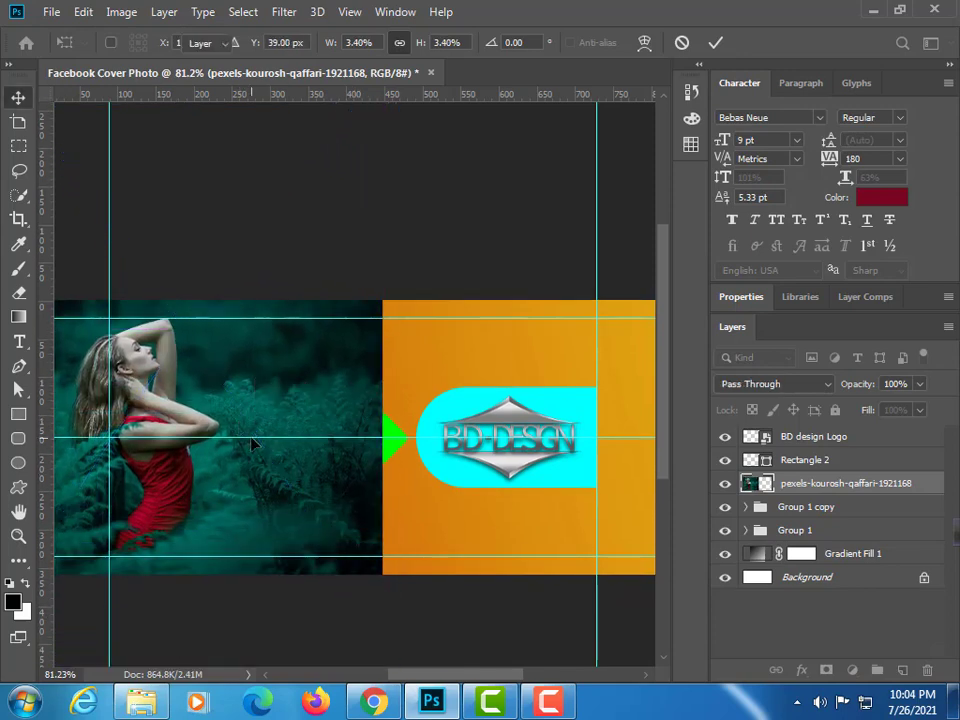
Step: Clip the photo to the Group 1 copy diamonds and shift it about 32 px right and 19 px down
{"action": "right_click", "coordinate": [866, 489]}
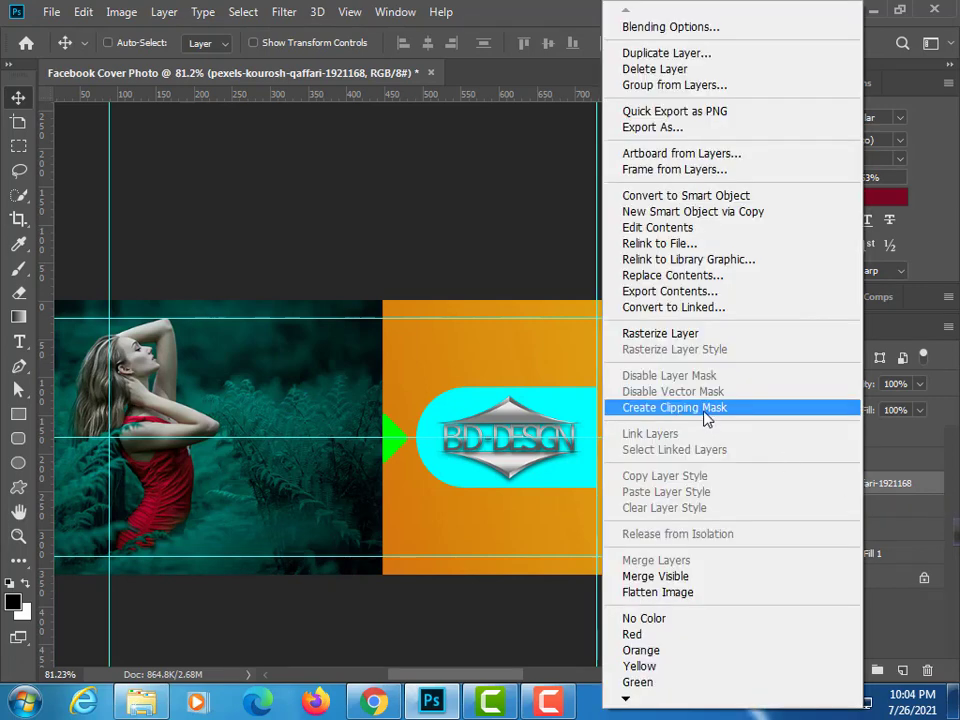
{"action": "left_click", "coordinate": [706, 408]}
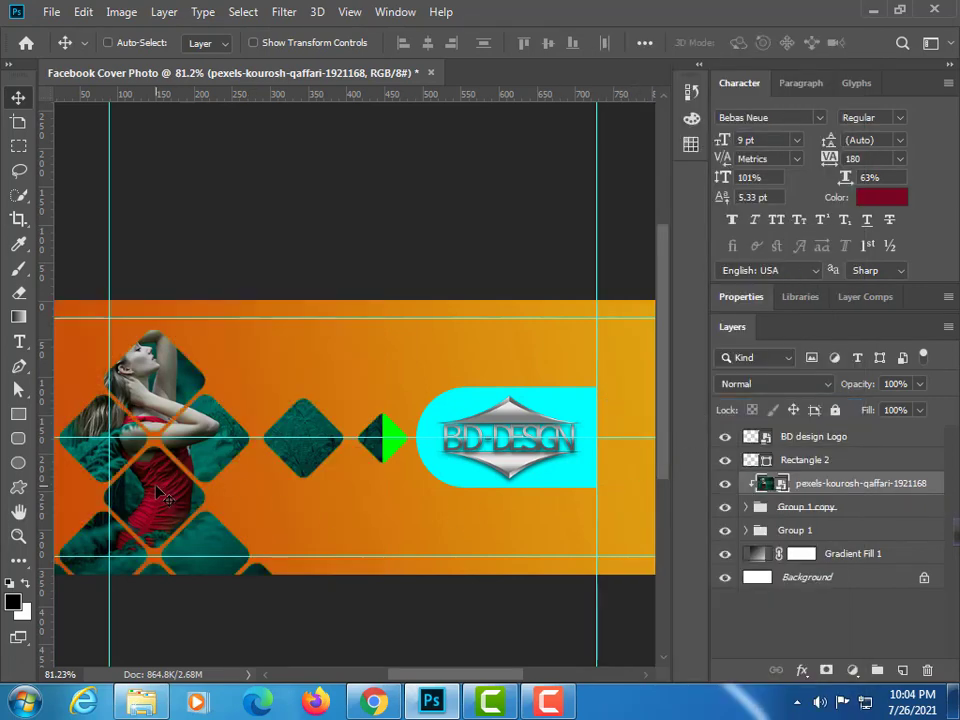
{"action": "left_click_drag", "start_coordinate": [157, 489], "coordinate": [181, 506]}
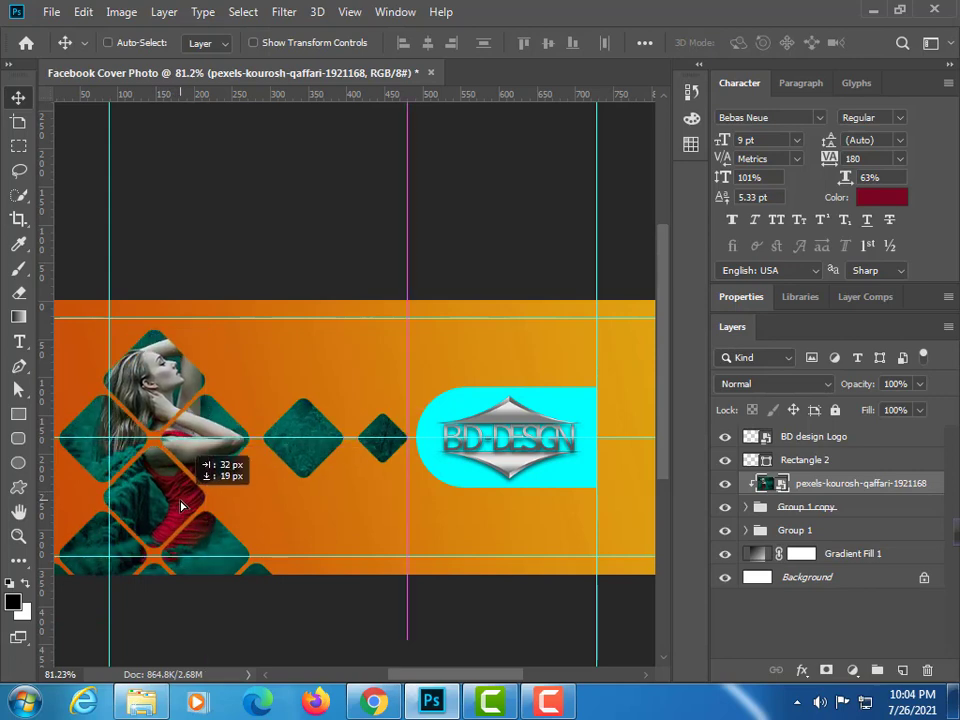
{"action": "left_click_drag", "start_coordinate": [181, 506], "coordinate": [181, 506]}
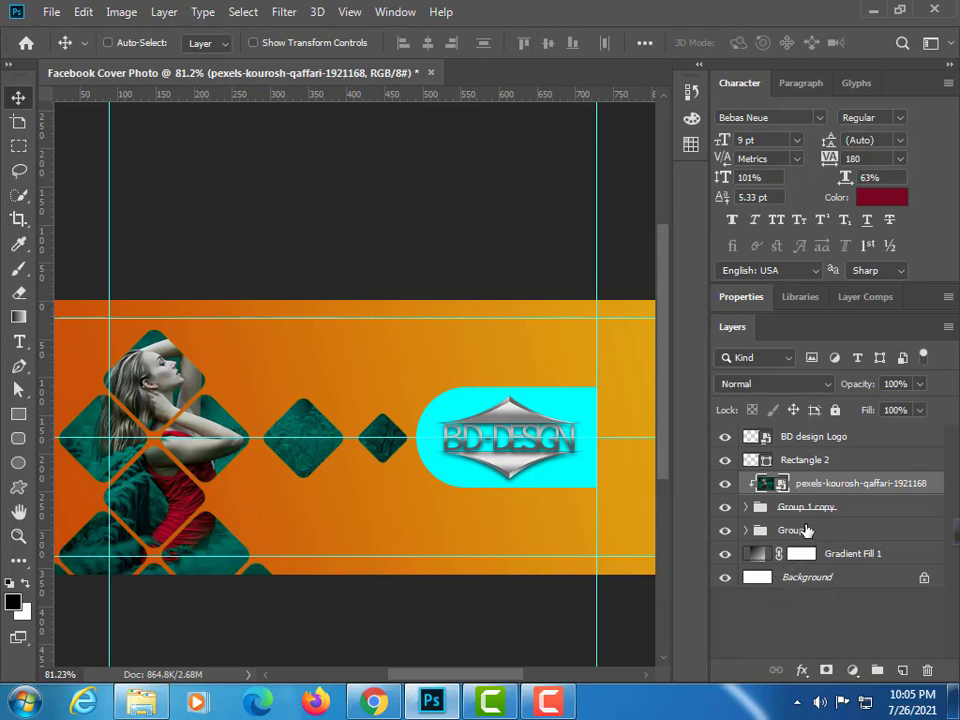
Step: Change the fill of the rounded logo shape to the dark teal 016456 sampled from the photo
{"action": "left_click", "coordinate": [798, 461]}
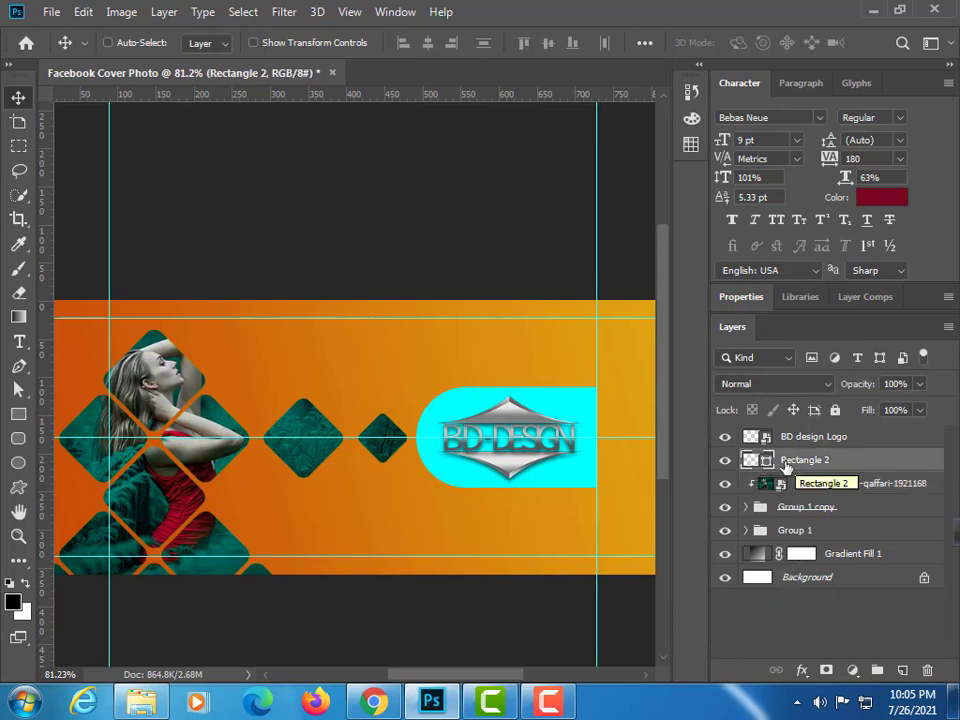
{"action": "double_click", "coordinate": [752, 461]}
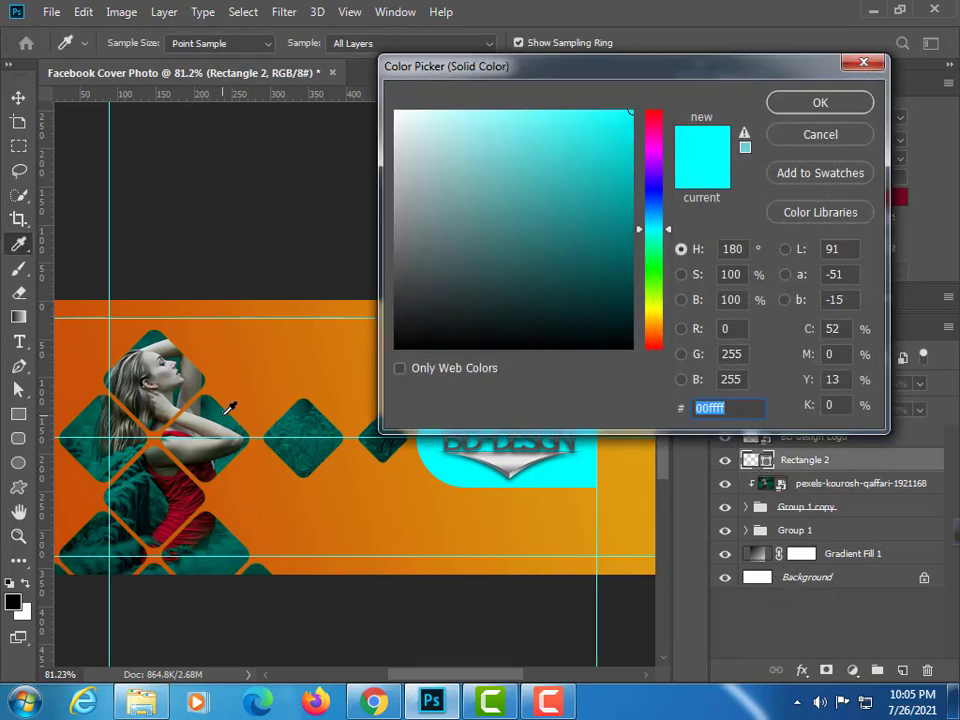
{"action": "left_click", "coordinate": [229, 408]}
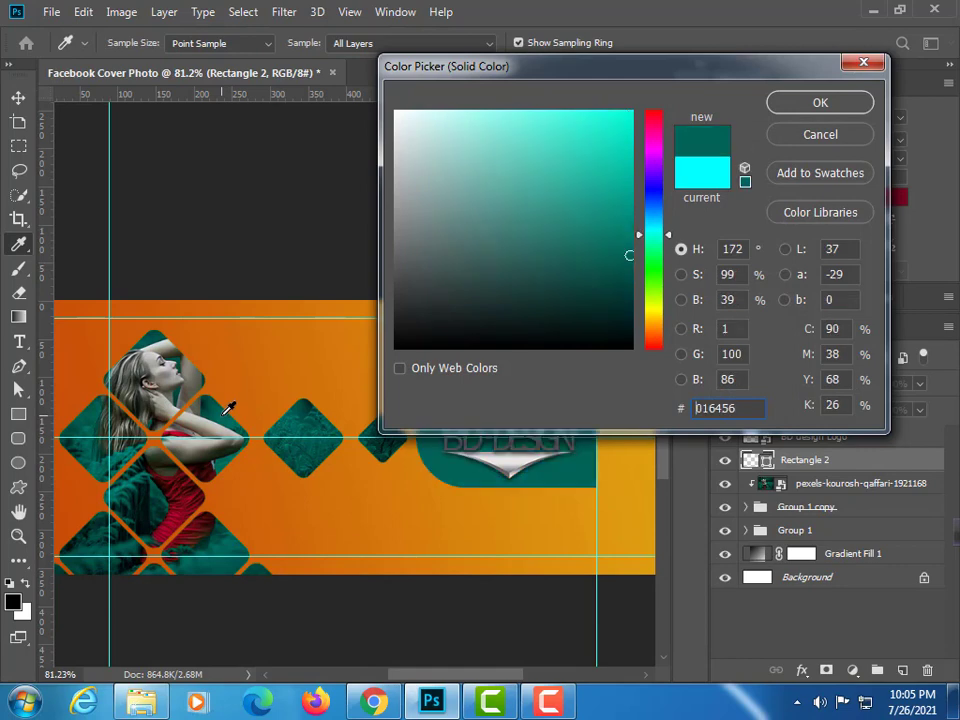
{"action": "left_click", "coordinate": [820, 102]}
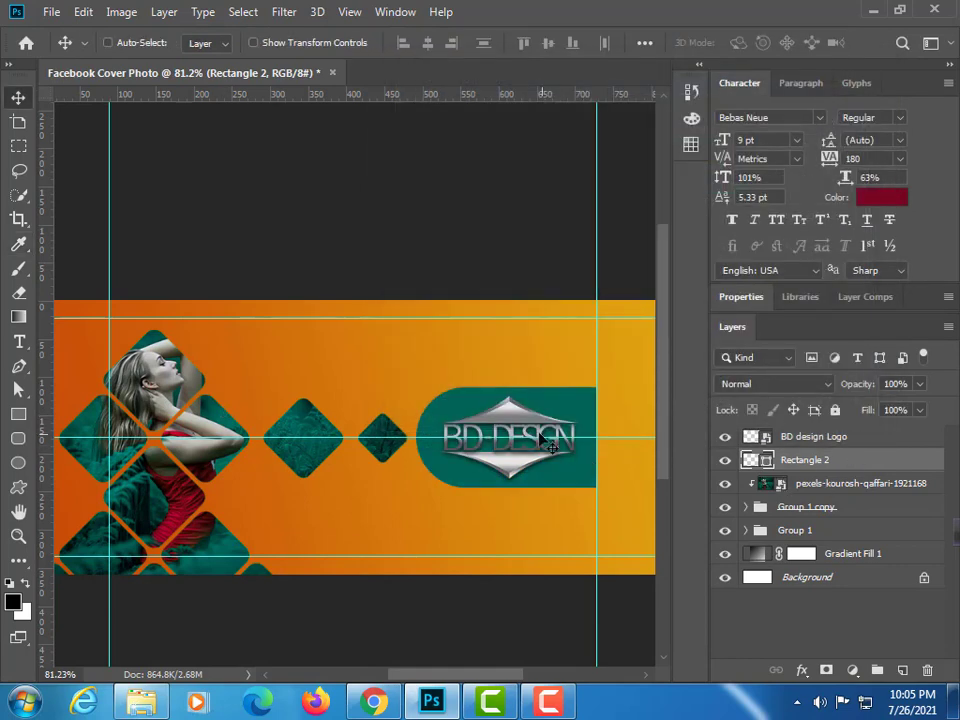
Step: Add an Inner Shadow effect to the teal shape behind the logo and open its settings
{"action": "key", "text": "z"}
{"action": "left_click_drag", "start_coordinate": [532, 407], "coordinate": [564, 449]}
{"action": "left_click_drag", "start_coordinate": [435, 377], "coordinate": [285, 264]}
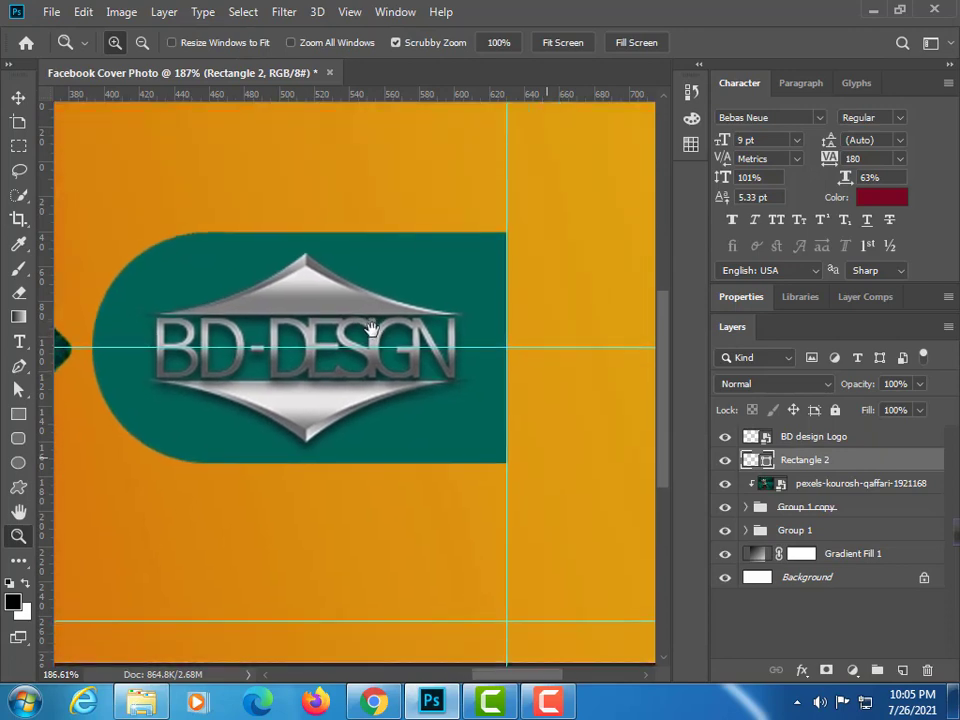
{"action": "double_click", "coordinate": [893, 462]}
{"action": "left_click_drag", "start_coordinate": [359, 223], "coordinate": [797, 84]}
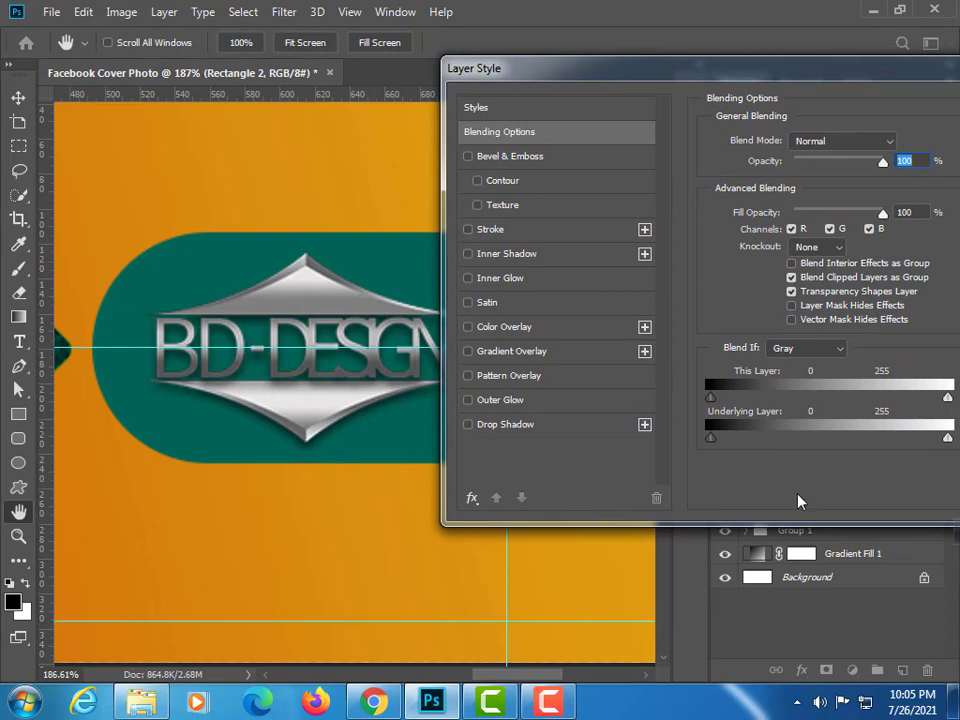
{"action": "left_click", "coordinate": [468, 255]}
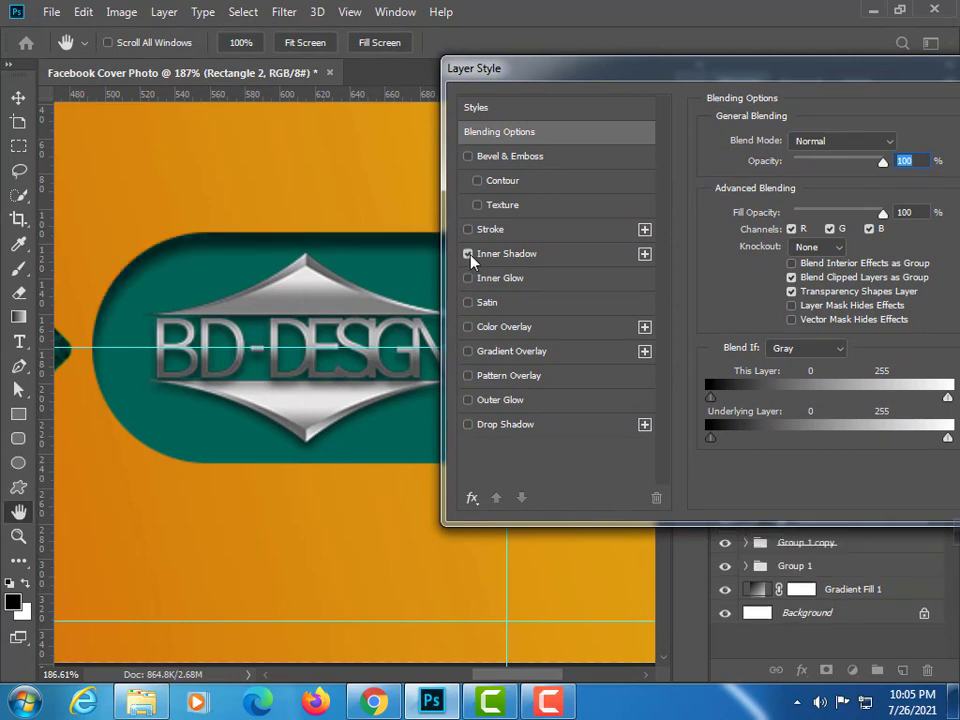
{"action": "left_click_drag", "start_coordinate": [569, 85], "coordinate": [655, 72]}
{"action": "left_click", "coordinate": [633, 262]}
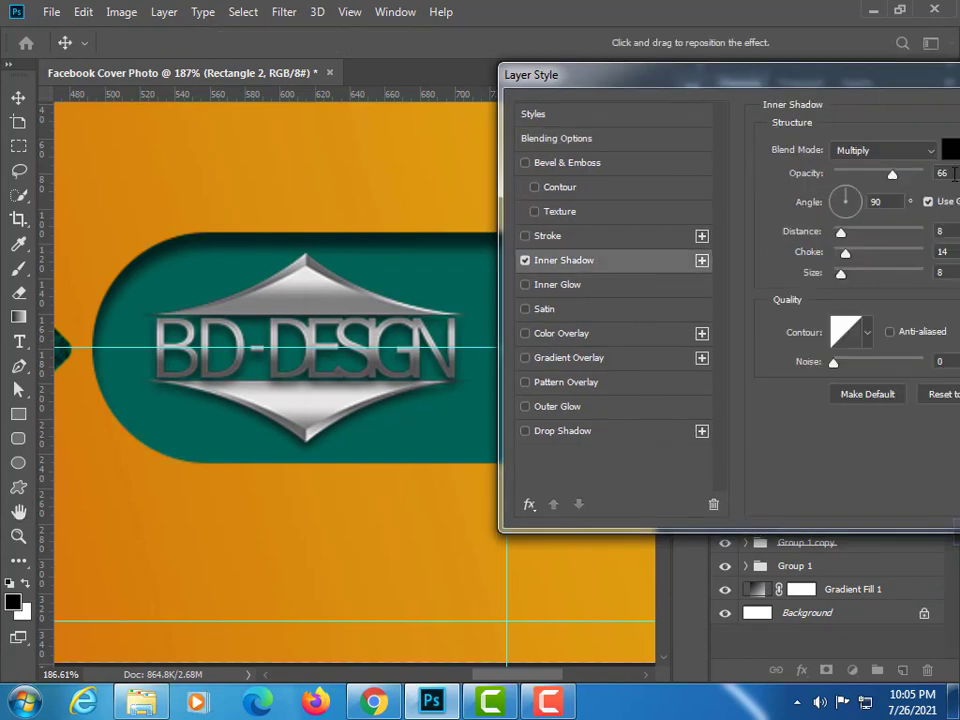
Step: Set the inner shadow's opacity to 60% and its angle to 125°, and apply the layer style
{"action": "left_click_drag", "start_coordinate": [896, 178], "coordinate": [892, 175]}
{"action": "left_click_drag", "start_coordinate": [716, 75], "coordinate": [664, 92]}
{"action": "scroll", "coordinate": [351, 165], "scroll_direction": "right", "scroll_amount": 3}
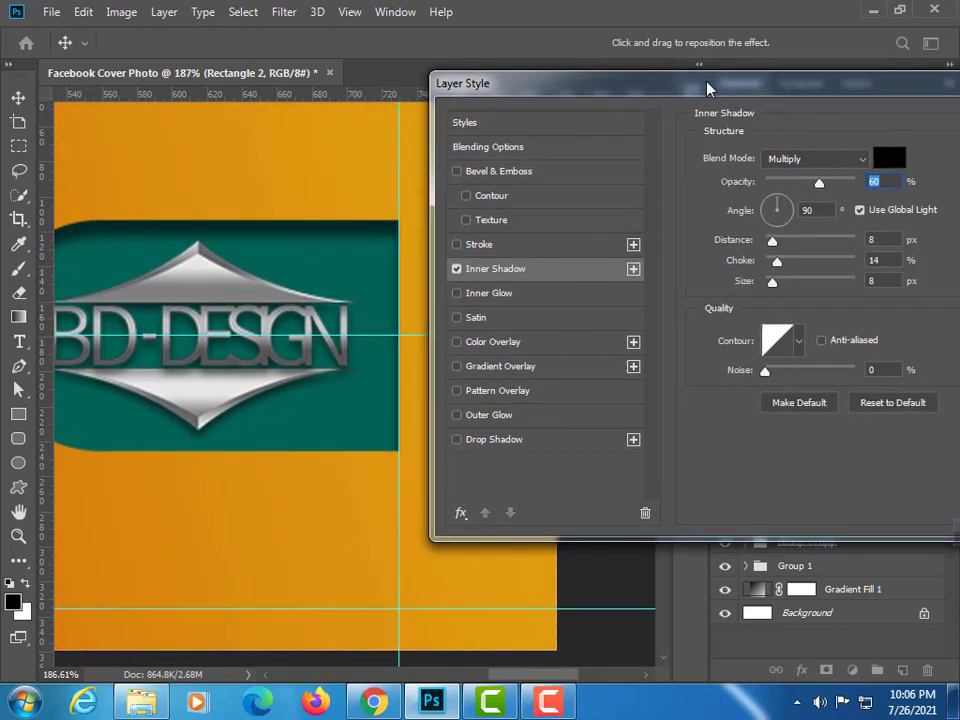
{"action": "left_click_drag", "start_coordinate": [778, 207], "coordinate": [772, 208]}
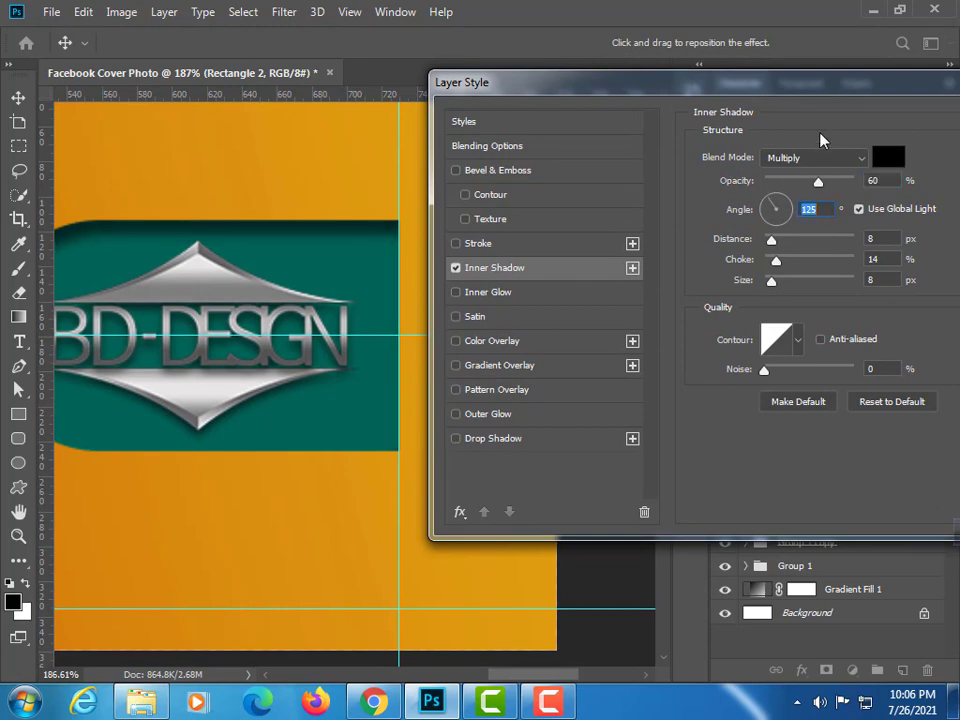
{"action": "left_click_drag", "start_coordinate": [796, 91], "coordinate": [711, 98]}
{"action": "left_click_drag", "start_coordinate": [884, 88], "coordinate": [767, 91]}
{"action": "left_click", "coordinate": [869, 134]}
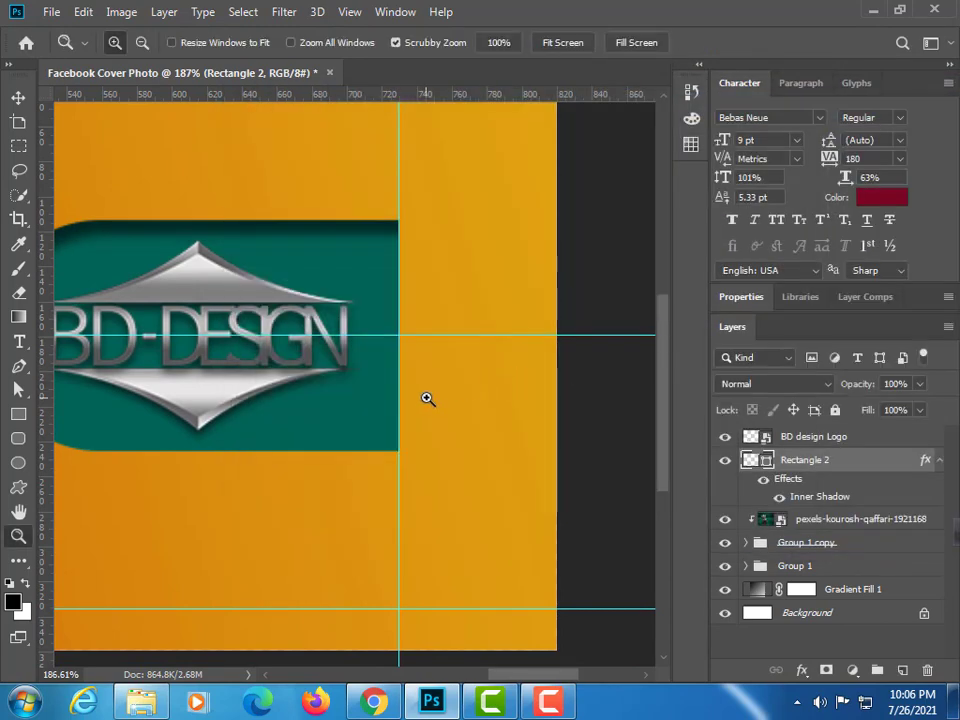
Step: Add a Drop Shadow effect to the Group 1 diamonds
{"action": "left_click_drag", "start_coordinate": [426, 399], "coordinate": [340, 438]}
{"action": "left_click_drag", "start_coordinate": [339, 420], "coordinate": [345, 310]}
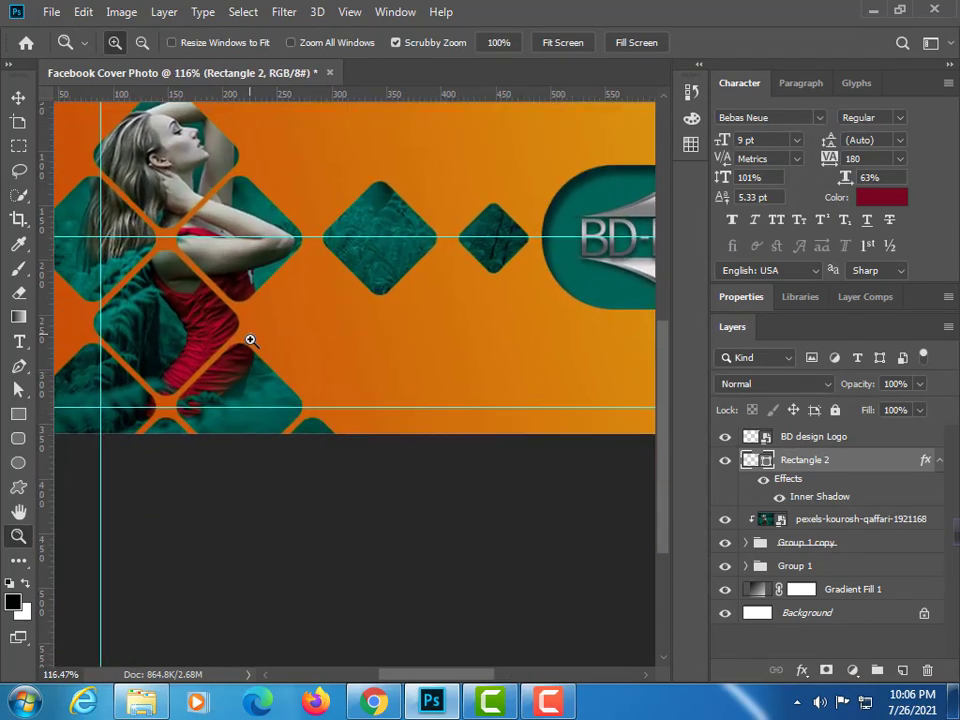
{"action": "left_click", "coordinate": [808, 566]}
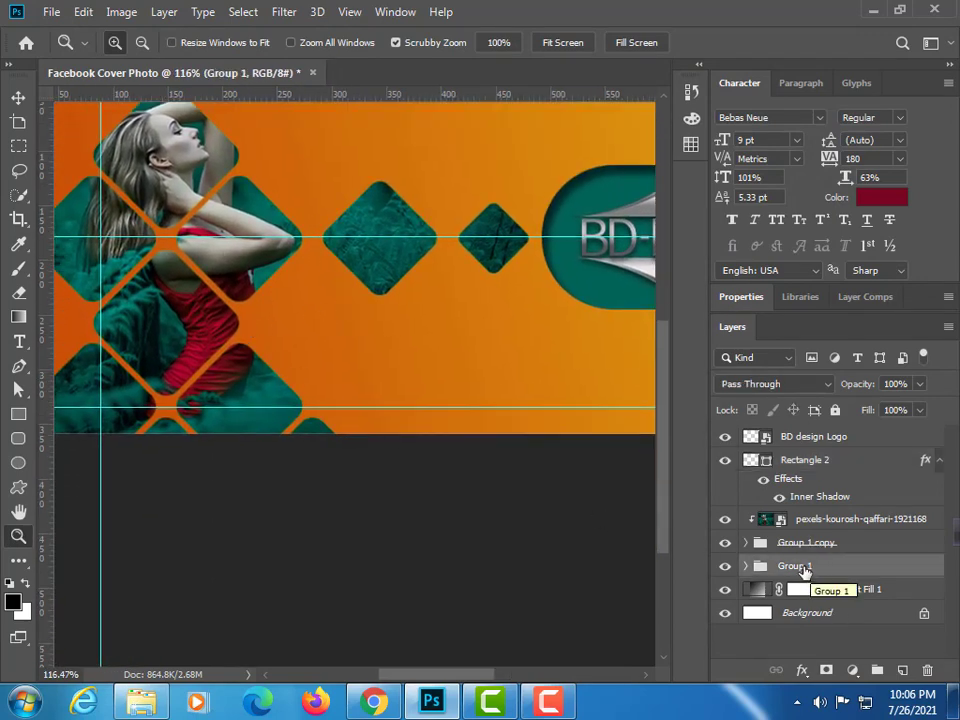
{"action": "double_click", "coordinate": [917, 573]}
{"action": "left_click_drag", "start_coordinate": [356, 96], "coordinate": [588, 83]}
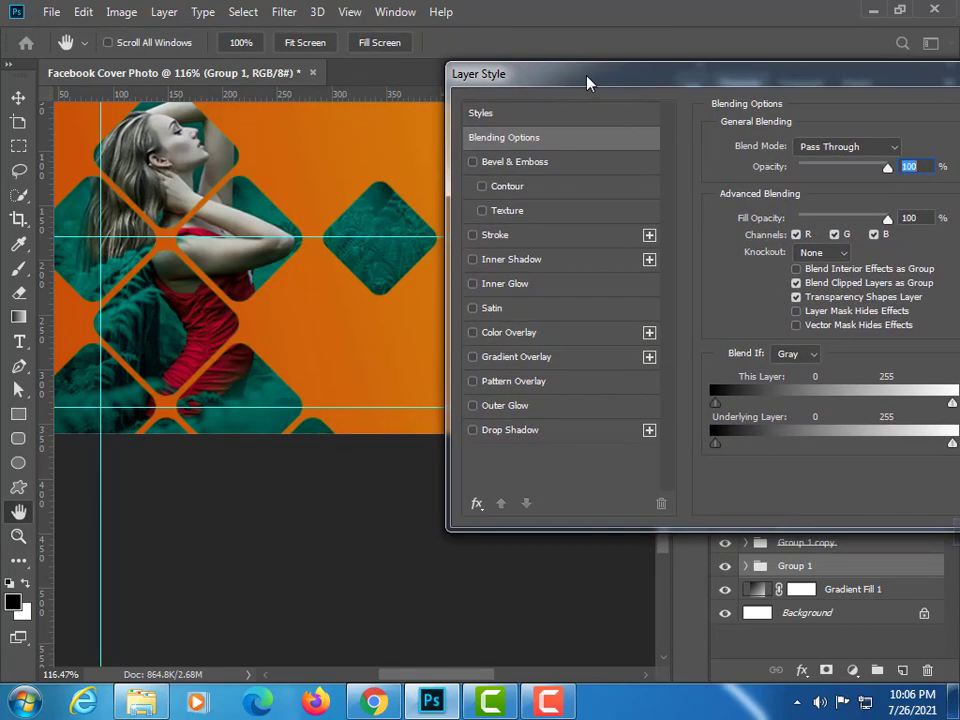
{"action": "left_click", "coordinate": [512, 431]}
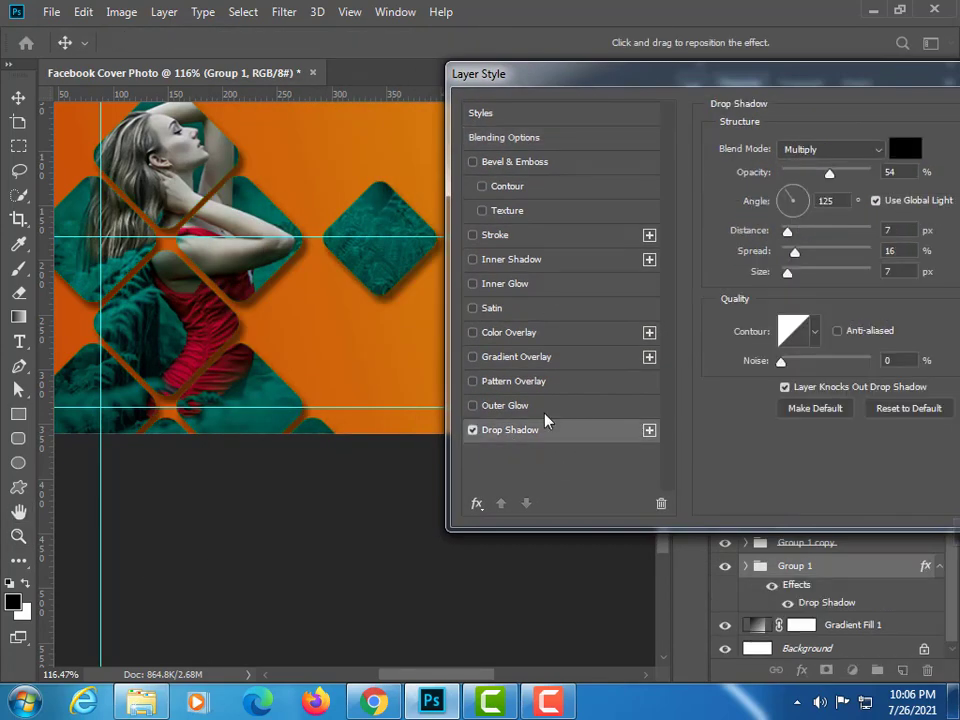
Step: Set the diamonds' drop shadow to 68% opacity and 7% spread, and apply the layer style
{"action": "left_click_drag", "start_coordinate": [844, 84], "coordinate": [774, 135]}
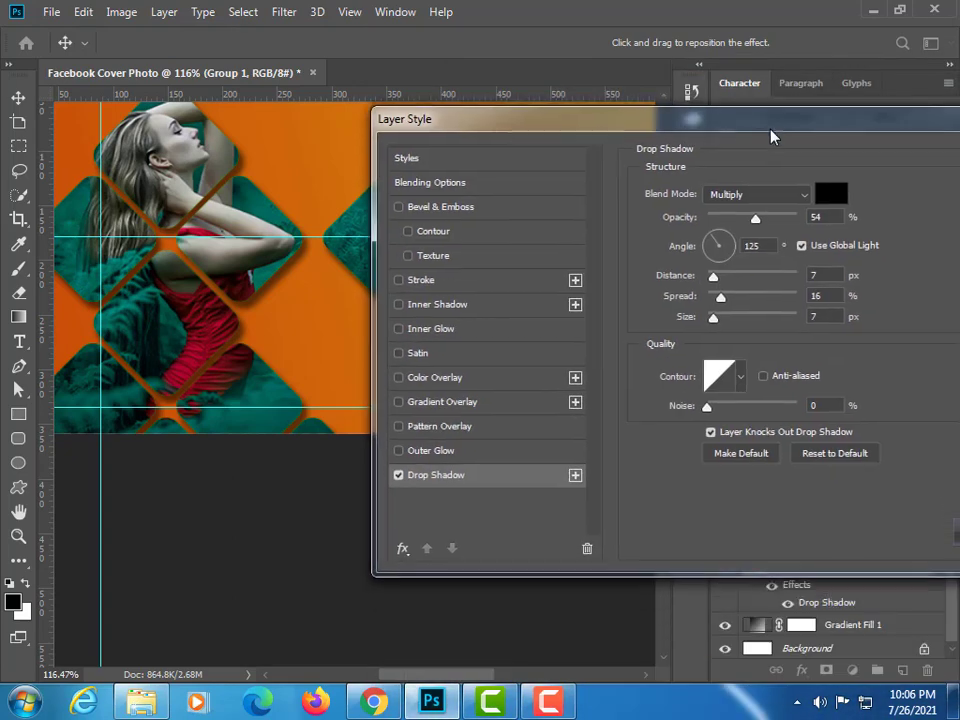
{"action": "left_click_drag", "start_coordinate": [758, 223], "coordinate": [766, 224]}
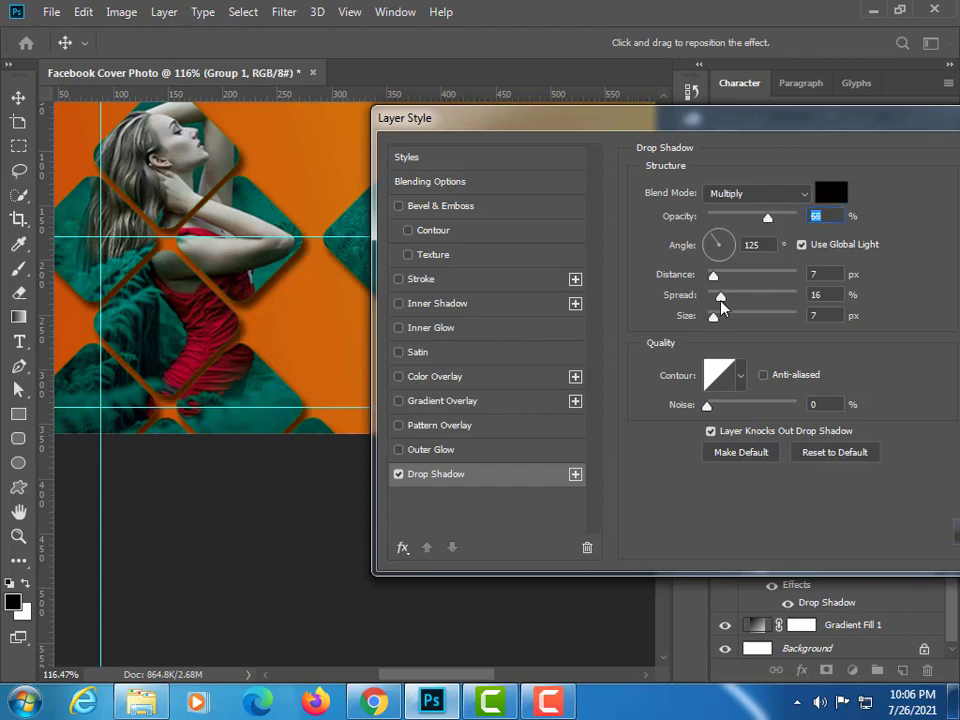
{"action": "left_click_drag", "start_coordinate": [719, 298], "coordinate": [716, 298]}
{"action": "left_click_drag", "start_coordinate": [745, 128], "coordinate": [796, 313]}
{"action": "left_click_drag", "start_coordinate": [765, 481], "coordinate": [765, 490]}
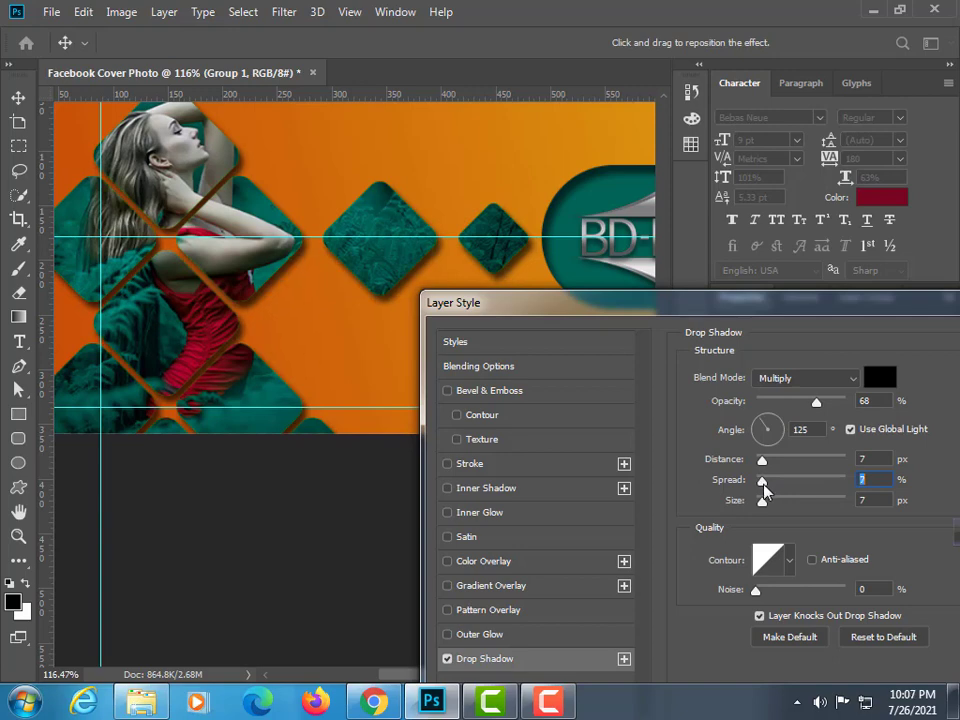
{"action": "left_click_drag", "start_coordinate": [887, 302], "coordinate": [685, 168]}
{"action": "key", "text": "Return"}
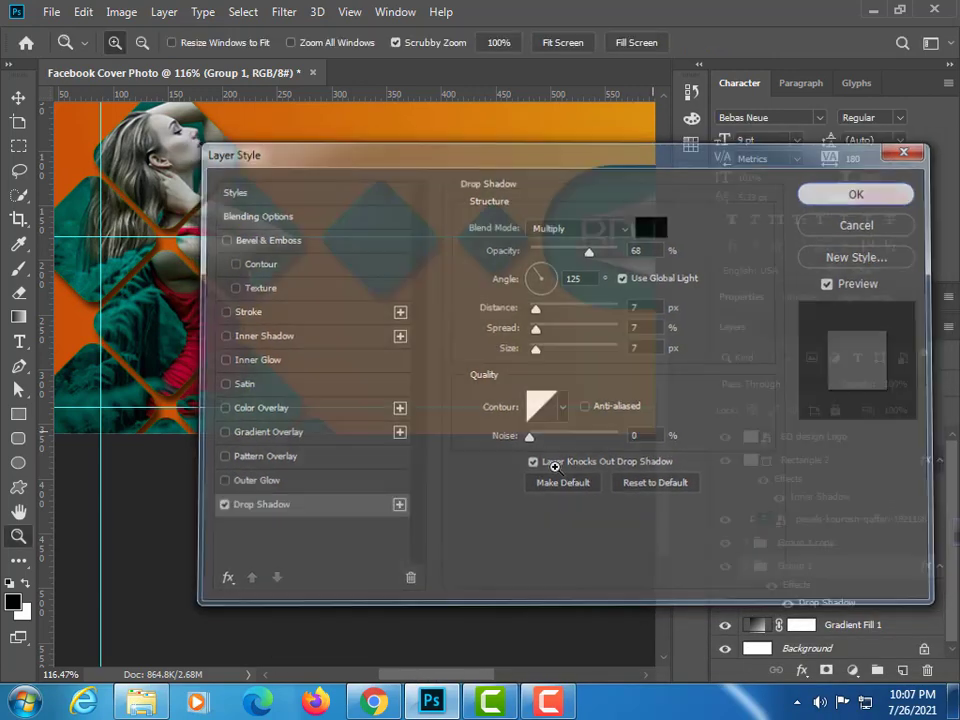
Step: Create a new empty layer above the BD design Logo layer
{"action": "key", "text": "ctrl+0"}
{"action": "left_click_drag", "start_coordinate": [524, 393], "coordinate": [406, 402]}
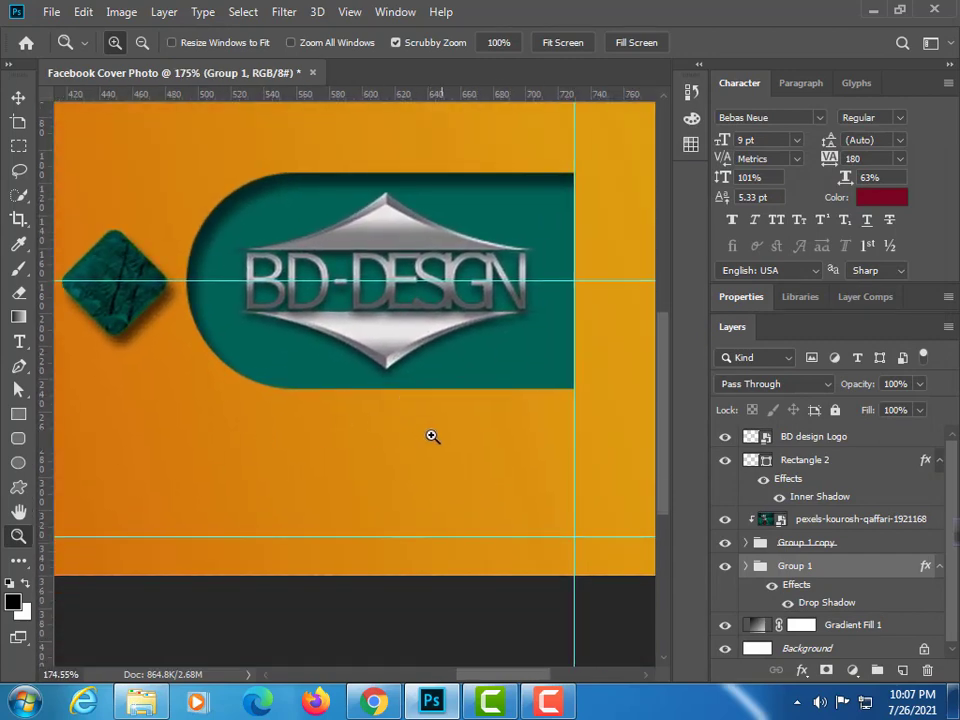
{"action": "left_click", "coordinate": [831, 437]}
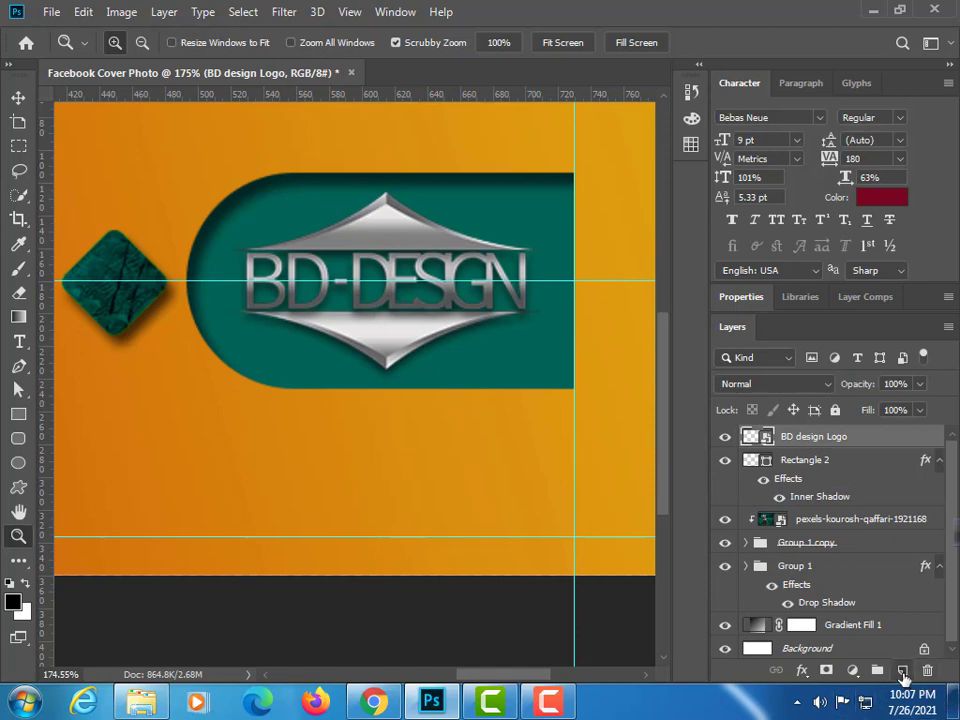
{"action": "left_click", "coordinate": [902, 671]}
Step: Add the text "BD TUTORIAL ONLINE" in Bebas Neue near the lower edge of the teal logo shape
{"action": "left_click", "coordinate": [18, 341]}
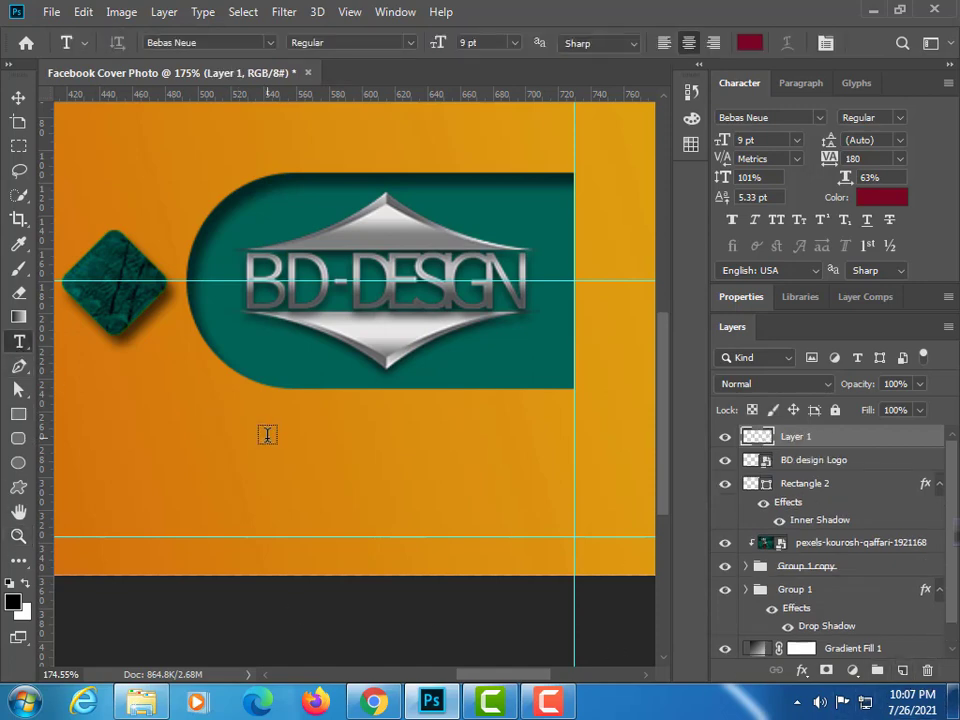
{"action": "left_click", "coordinate": [270, 44]}
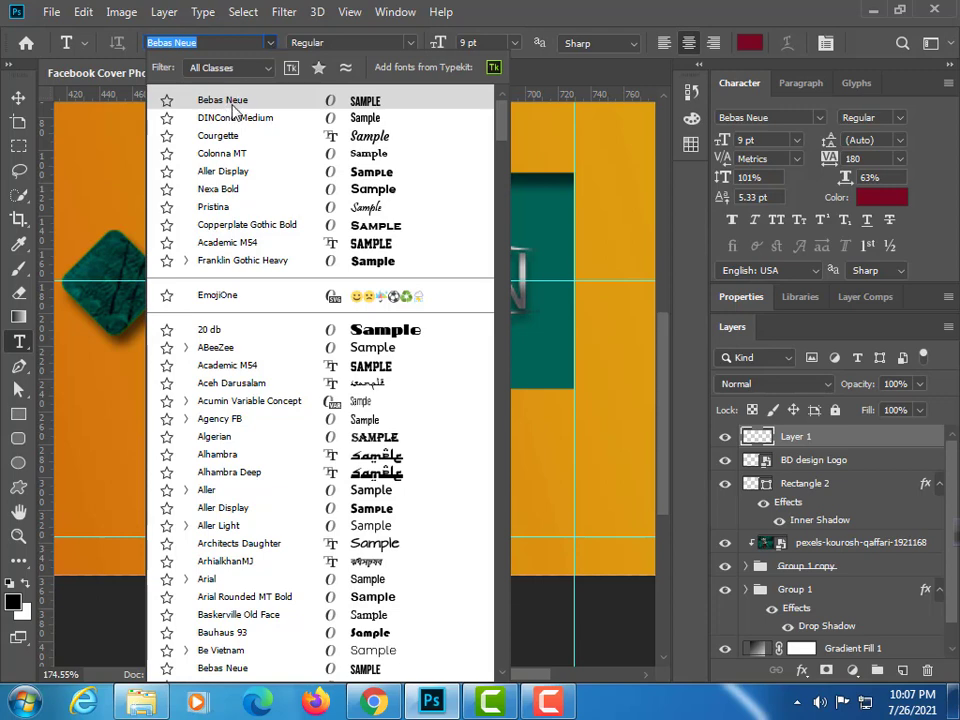
{"action": "left_click", "coordinate": [233, 108]}
{"action": "left_click", "coordinate": [270, 452]}
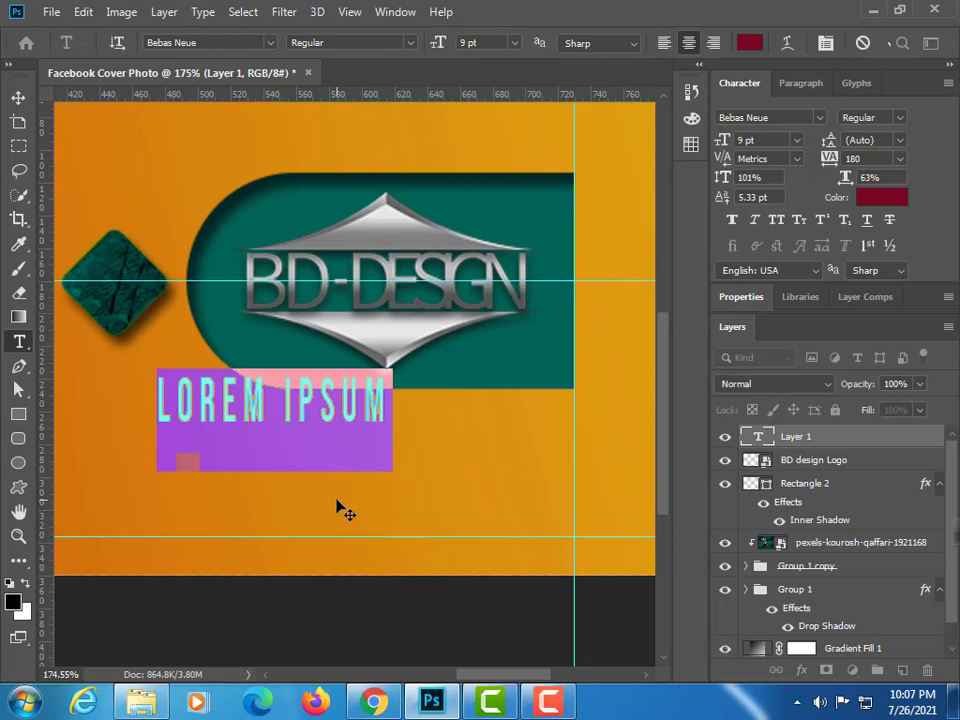
{"action": "type", "text": "BD TUTOR"}
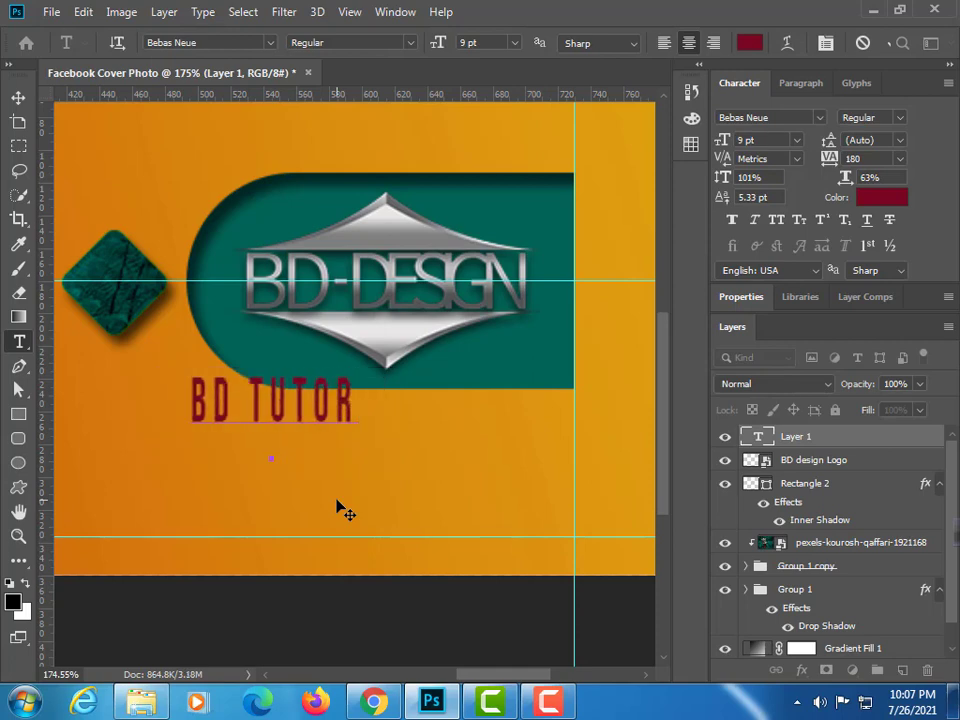
{"action": "type", "text": "IAL"}
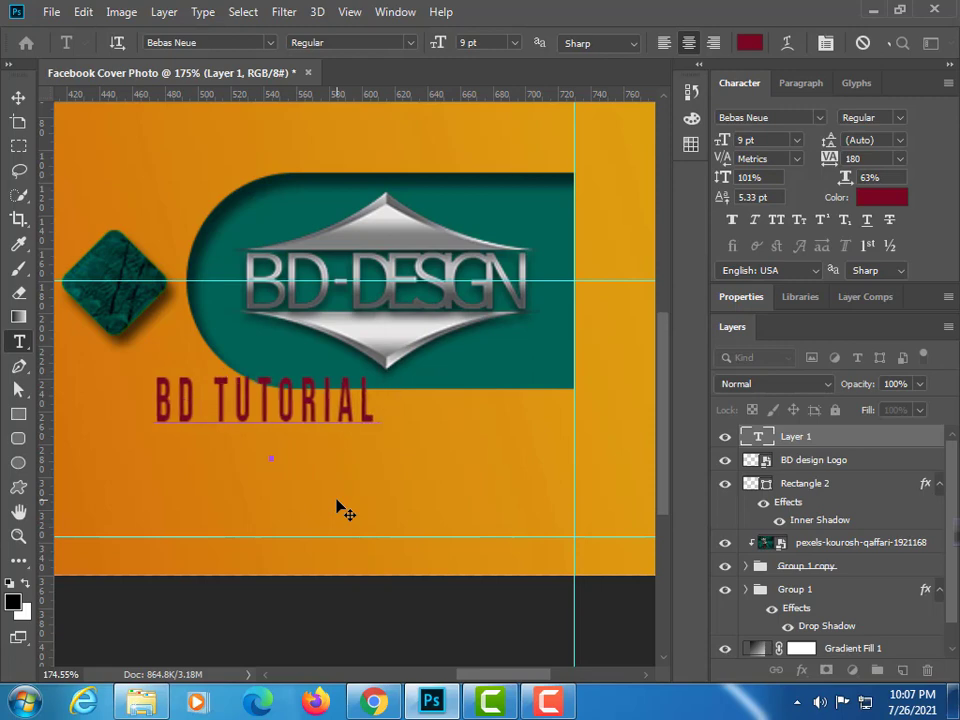
{"action": "type", "text": " ONLINE"}
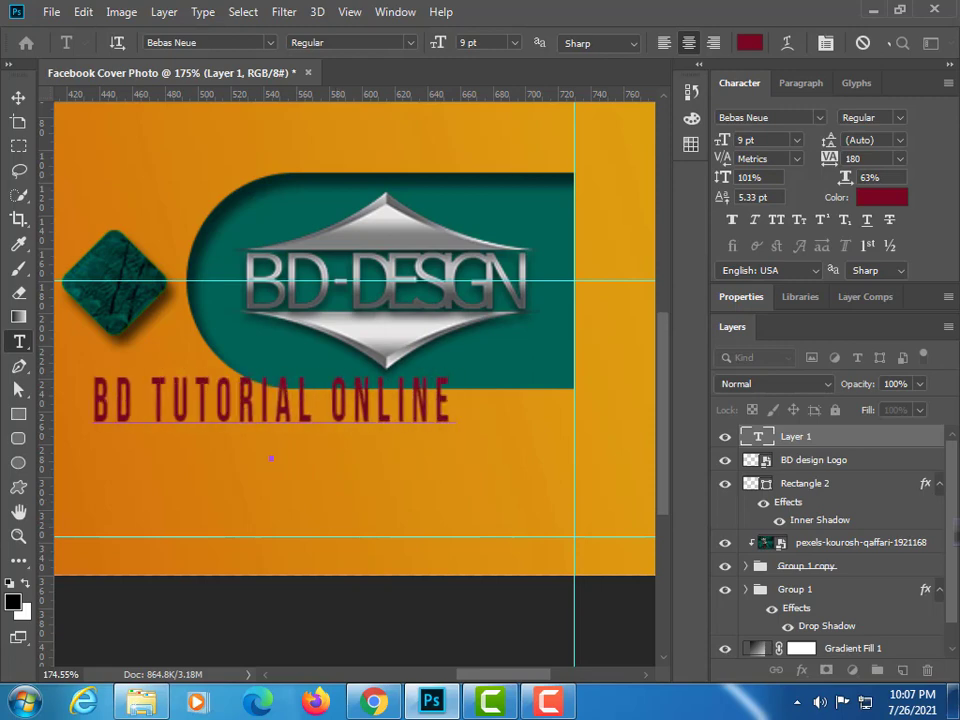
Step: Move the "BD TUTORIAL ONLINE" text just beneath the teal logo shape and reduce its height to about 61% without changing its width
{"action": "left_click", "coordinate": [18, 97]}
{"action": "left_click_drag", "start_coordinate": [272, 418], "coordinate": [386, 436]}
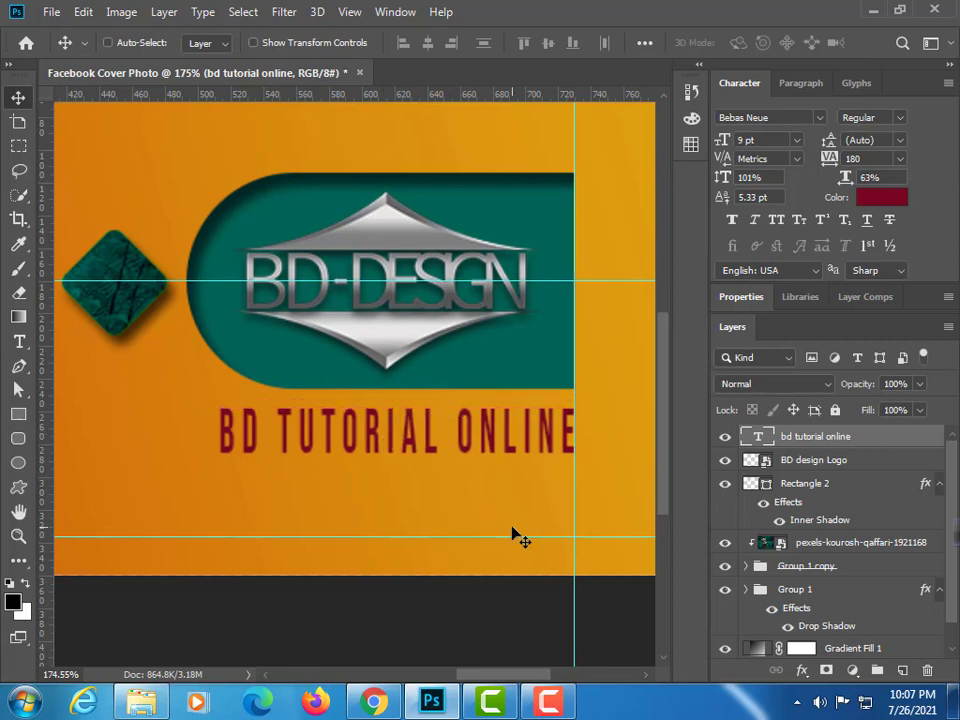
{"action": "key", "text": "ctrl+t"}
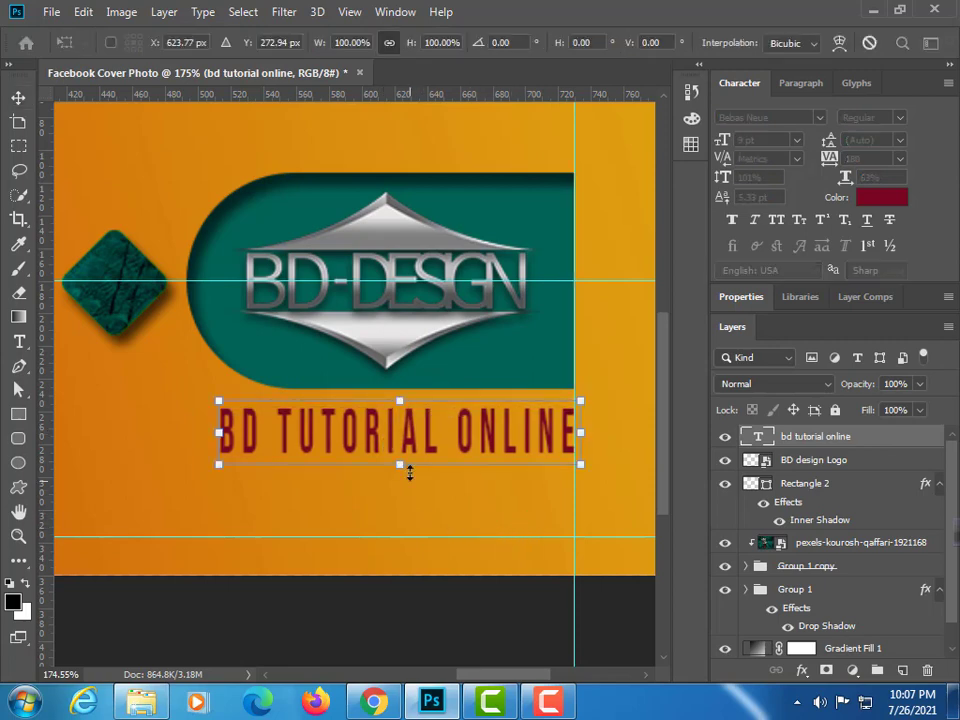
{"action": "left_click_drag", "start_coordinate": [400, 464], "coordinate": [400, 439]}
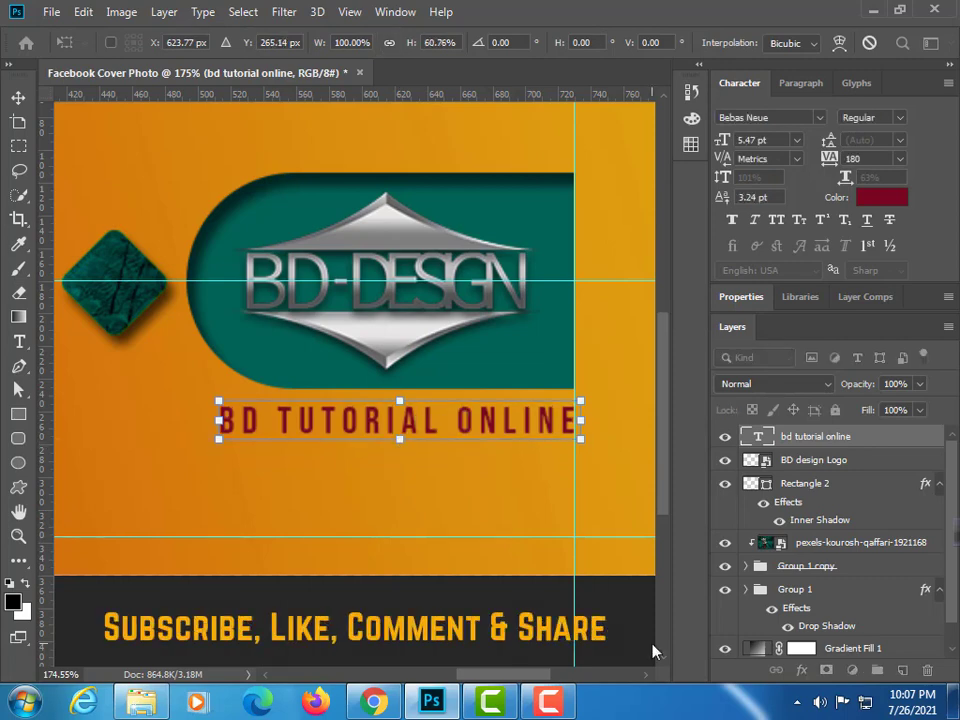
{"action": "key", "text": "Return"}
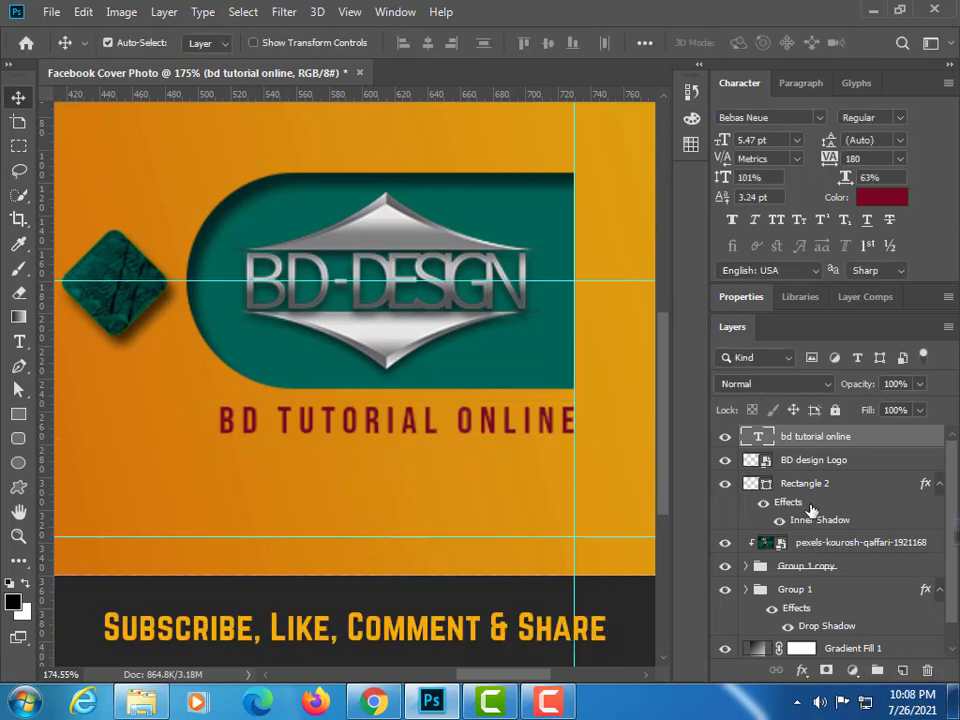
Step: Fit the whole cover design in view and hide the guides
{"action": "key", "text": "ctrl+0"}
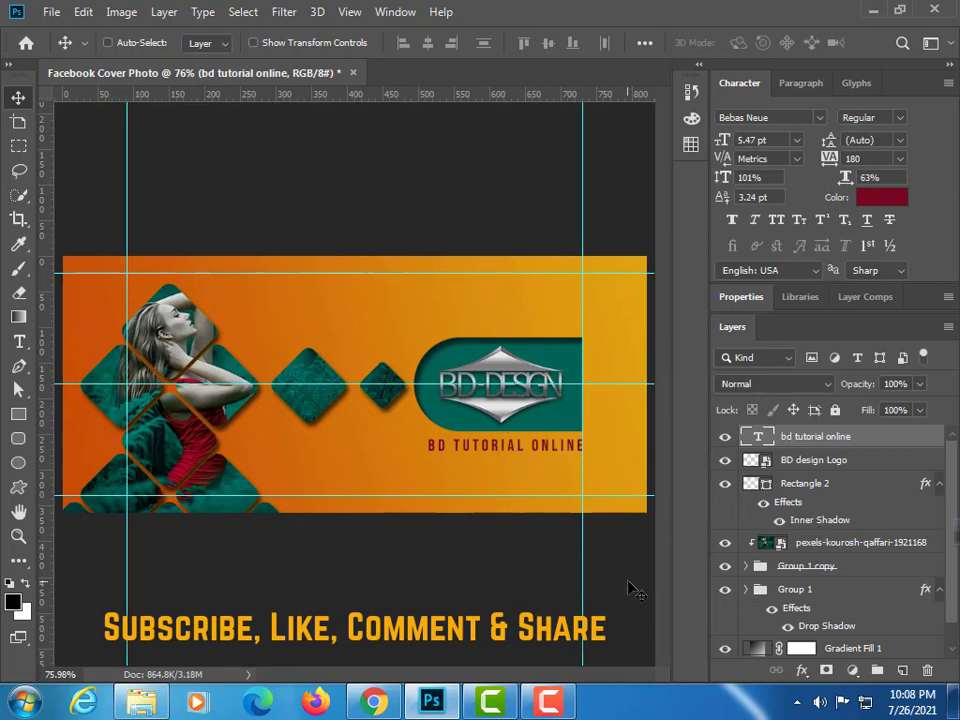
{"action": "key", "text": "ctrl+semicolon"}
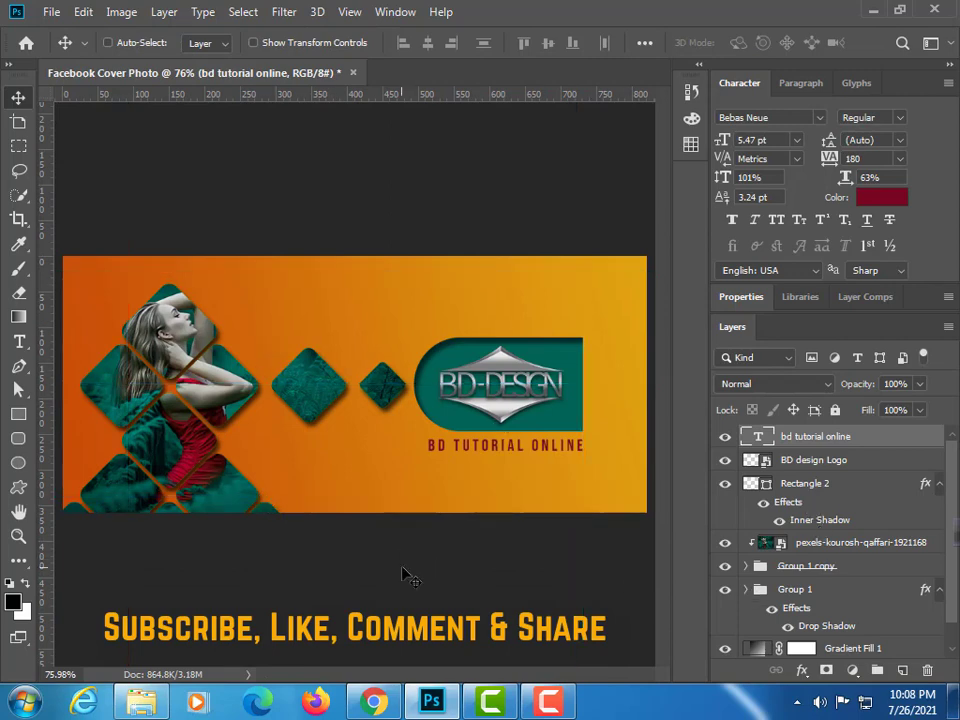